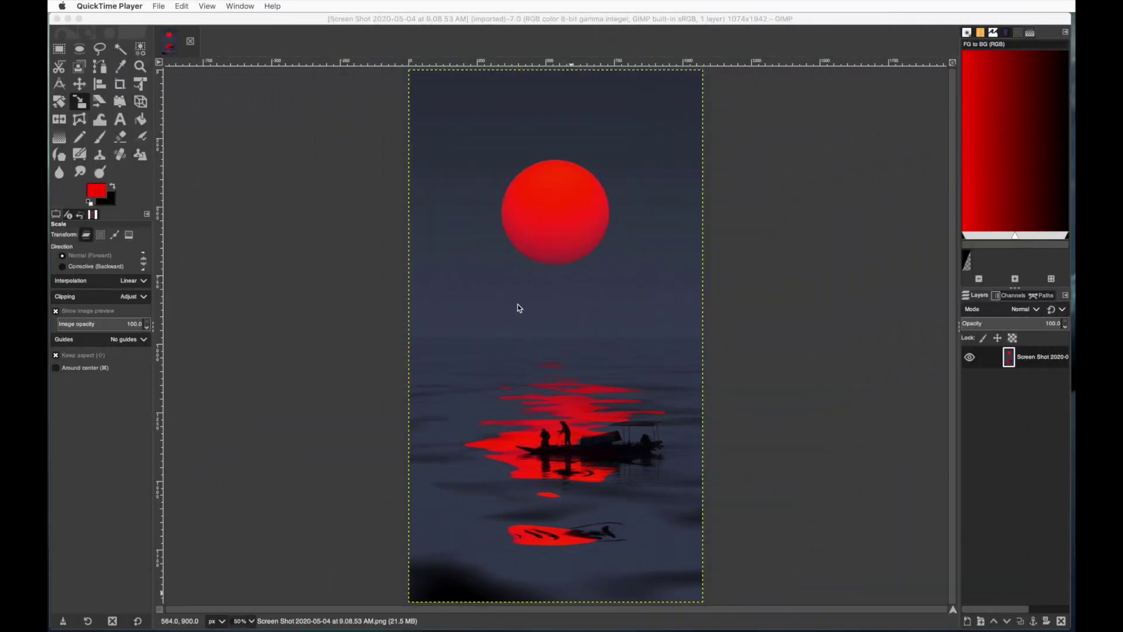
Step: Bring the GIMP window with the red-sun sunset image to the front
left_click(968, 625)
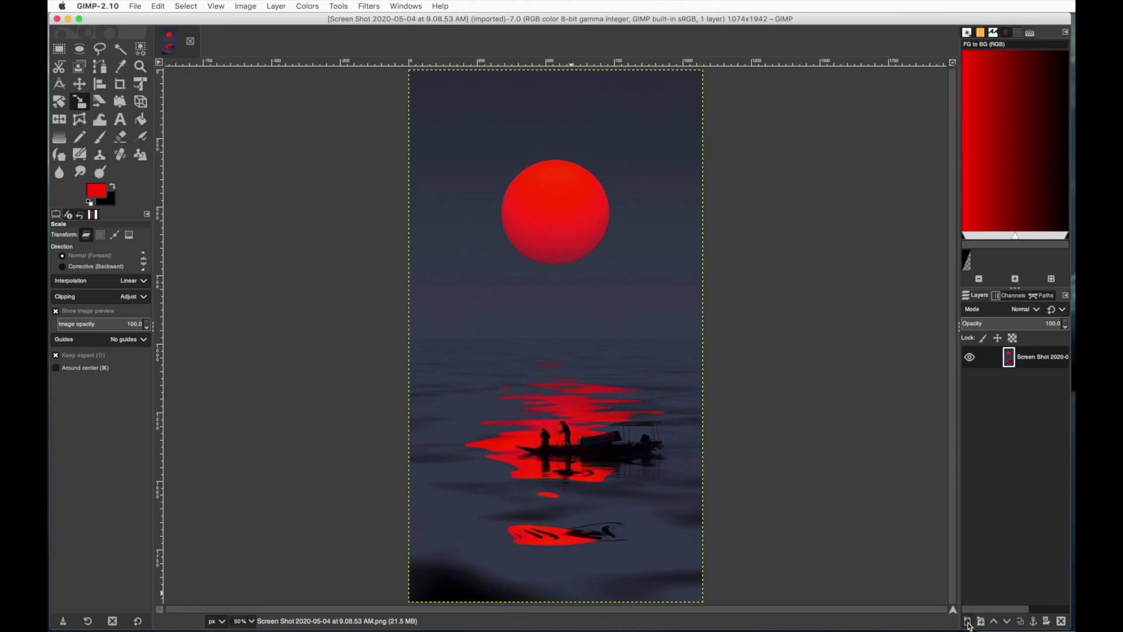
Step: Create a new transparent 1074×1942 layer named 'reflection' above the photo
left_click(967, 622)
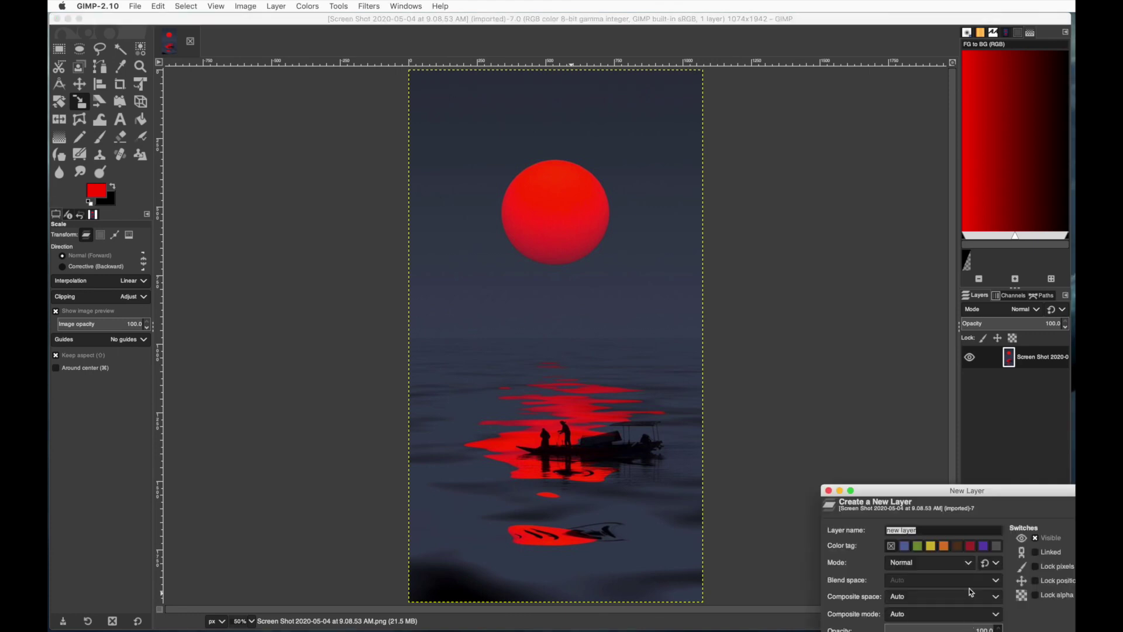
left_click_drag(890, 498, 794, 299)
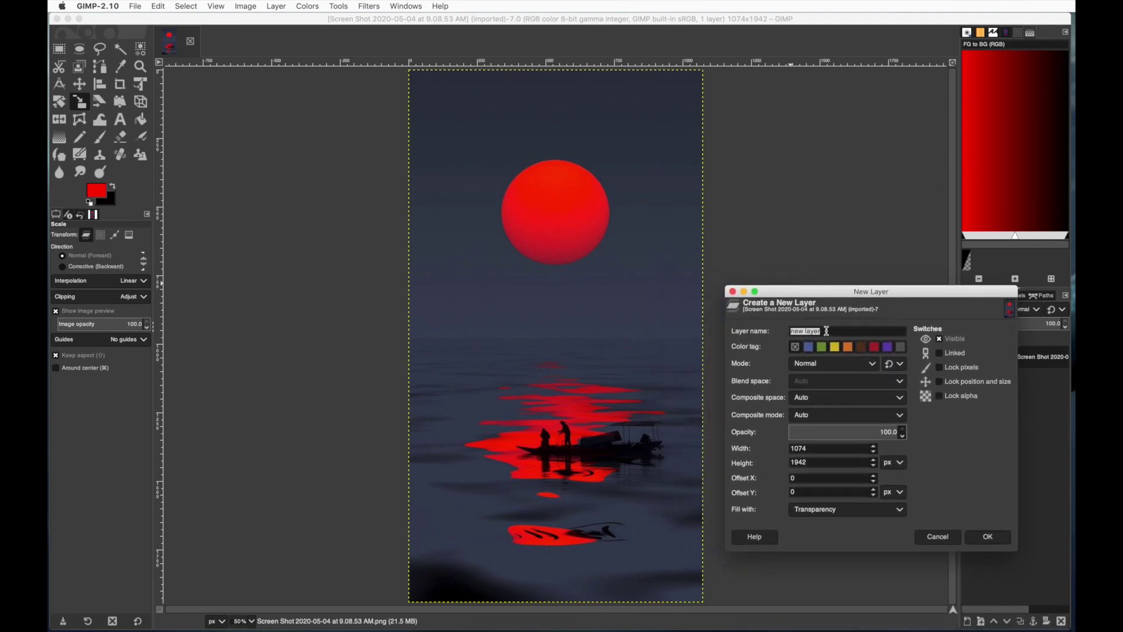
left_click(757, 325)
type("reflection")
key("Return")
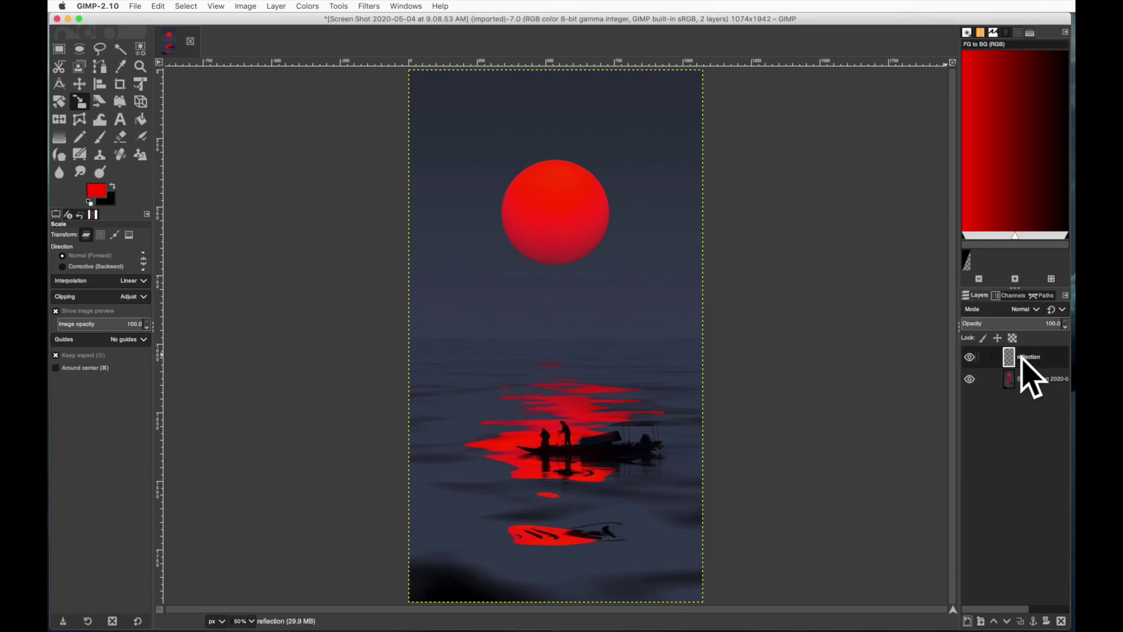
Step: Keep pure red ff0000 as foreground and set a soft Paintbrush to size 34
left_click(100, 192)
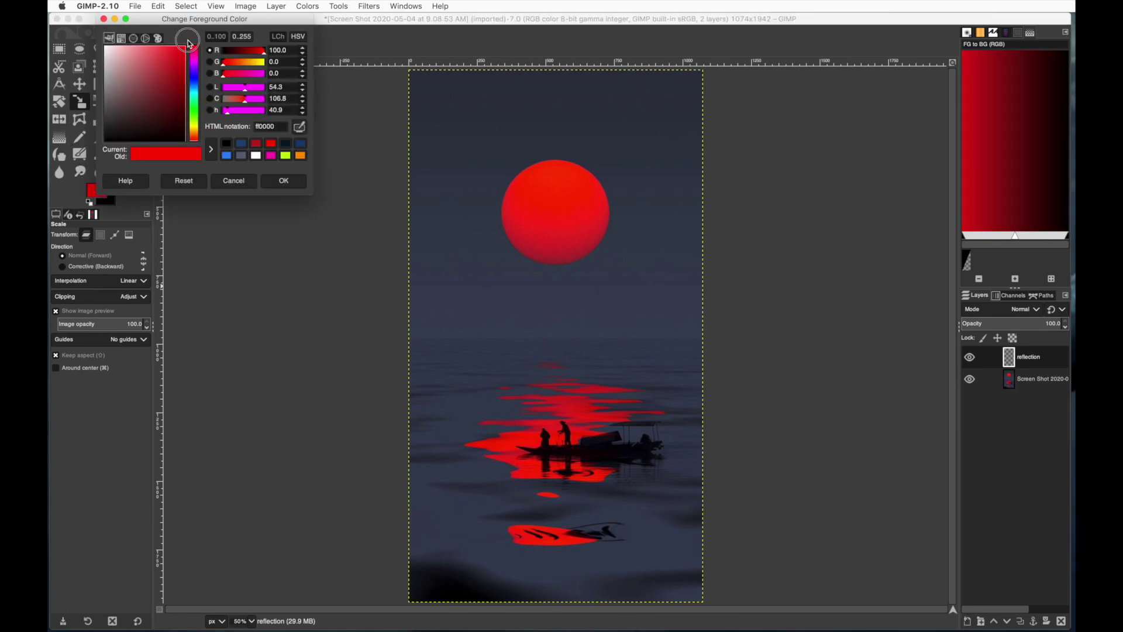
left_click(281, 182)
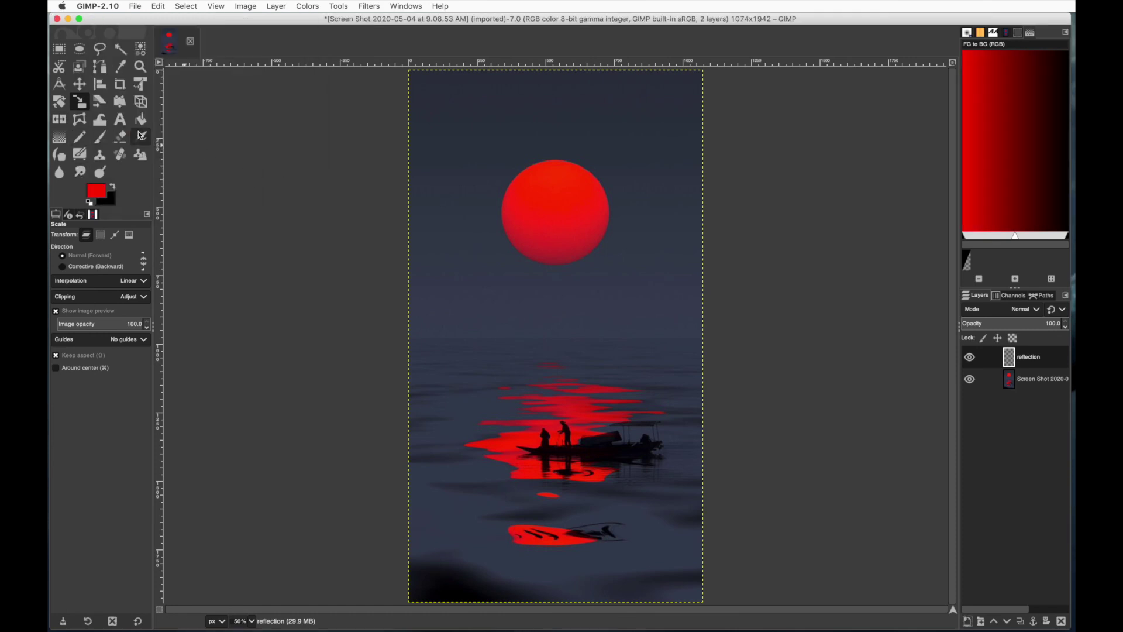
left_click(100, 140)
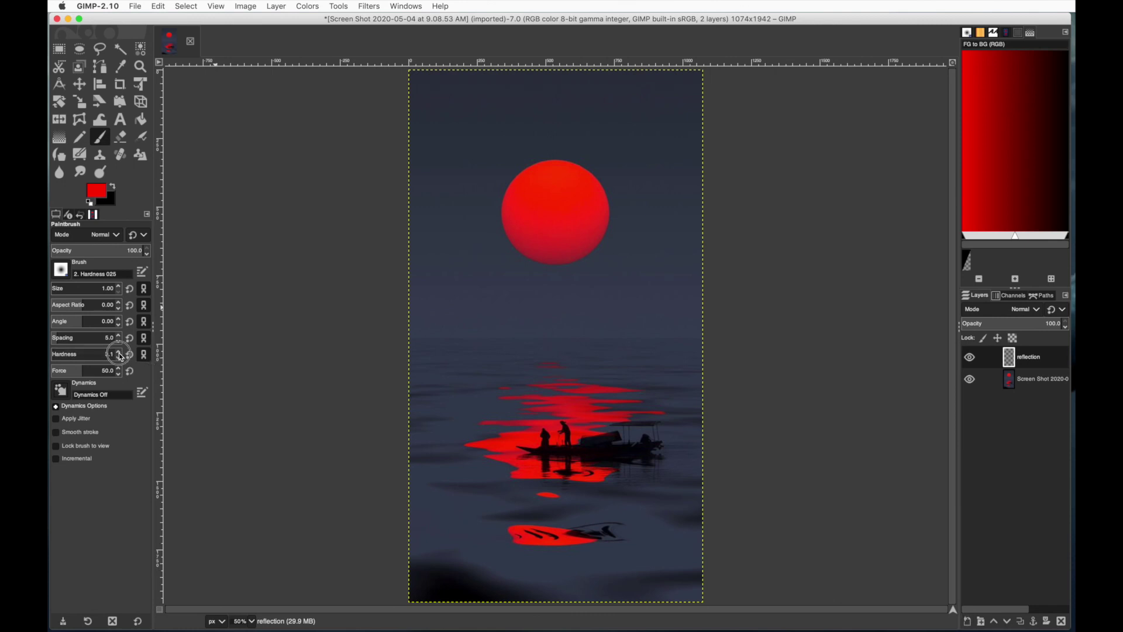
left_click(120, 286)
Step: Zoom to 200% and reduce the Paintbrush to a thin size 9
key("2")
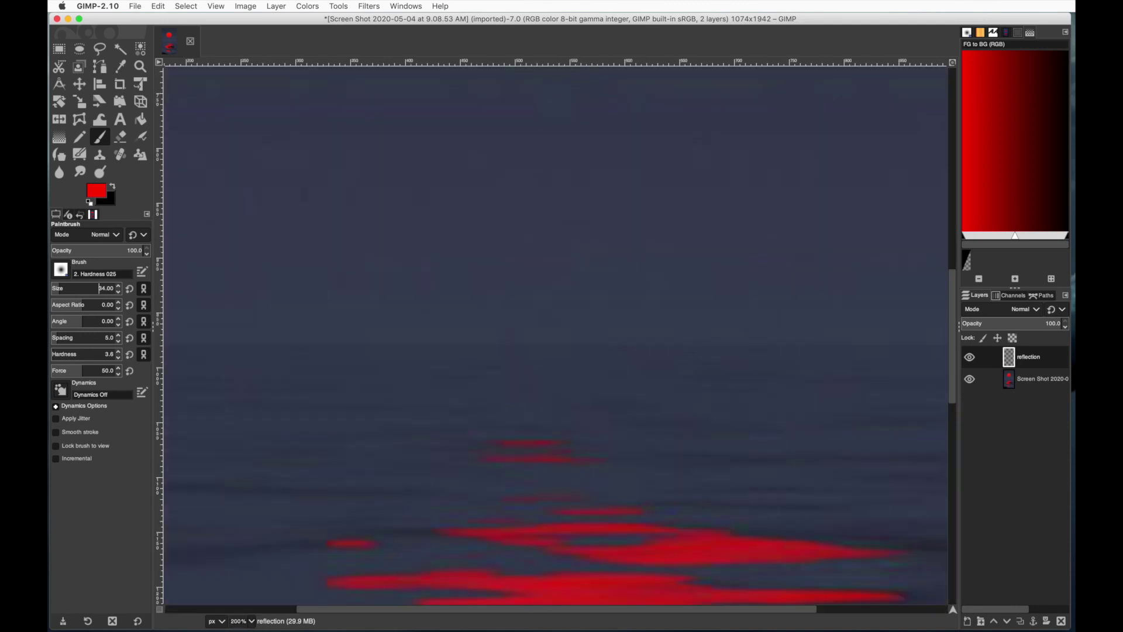
scroll(431, 421, "down", 5)
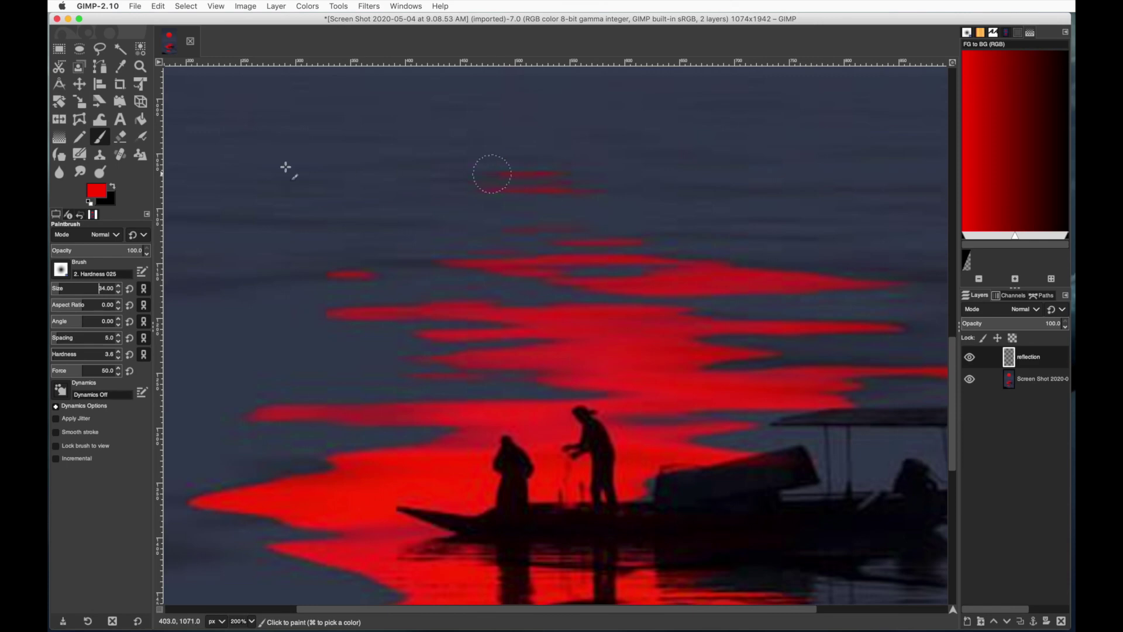
left_click(54, 290)
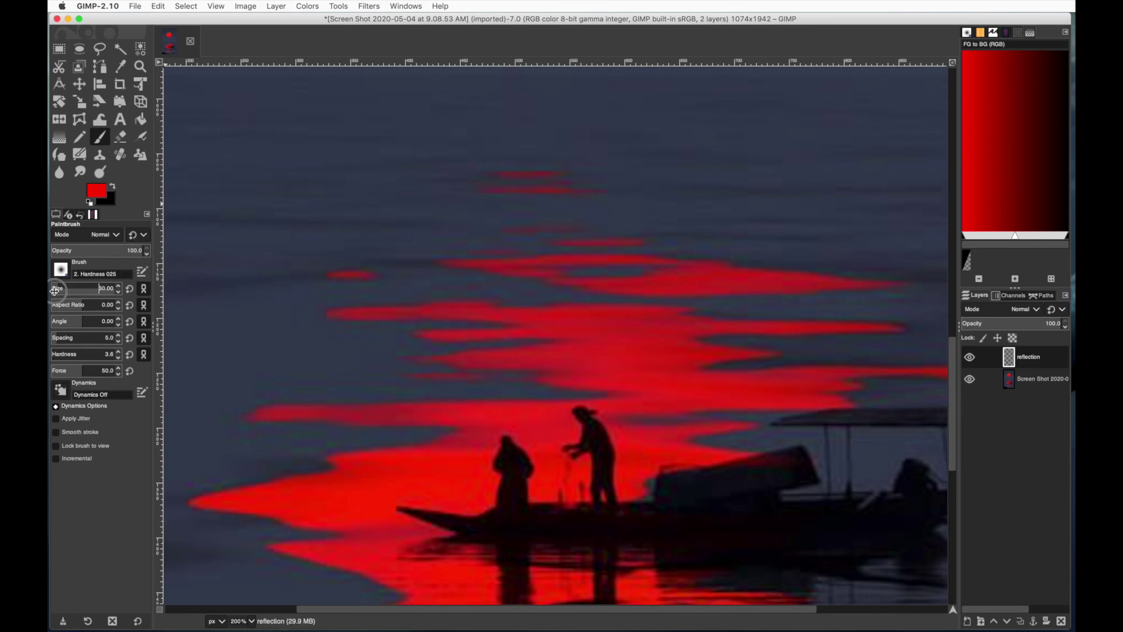
left_click_drag(53, 290, 51, 291)
left_click_drag(56, 288, 53, 289)
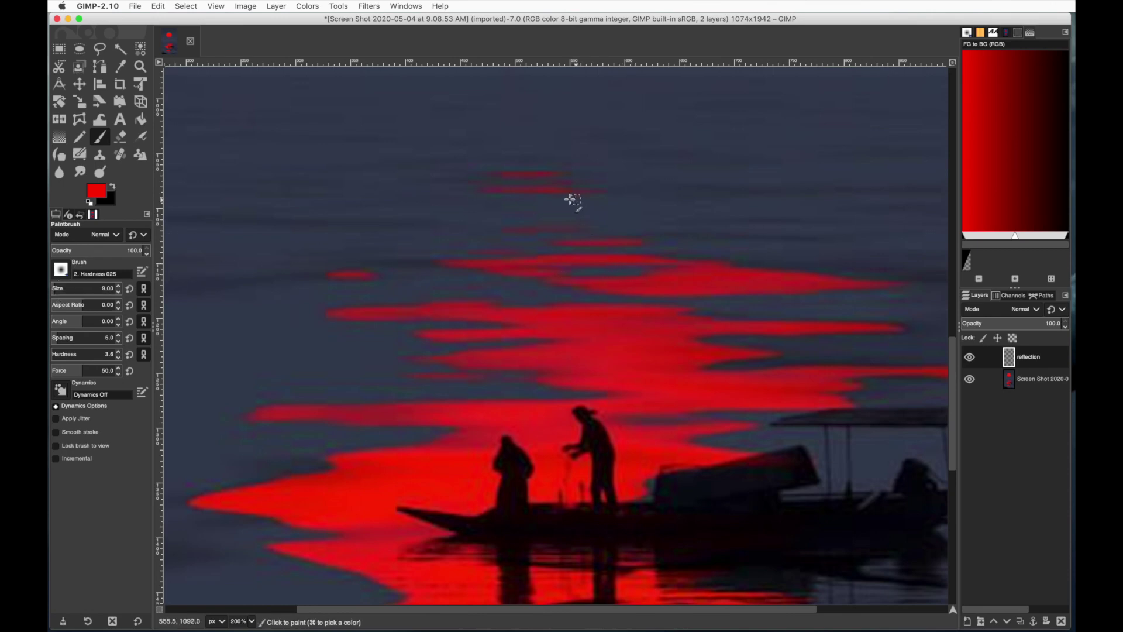
Step: Paint thin red strokes over the faint glitter streaks on the water
mouse_move(656, 256)
left_mouse_down()
mouse_move(445, 262)
mouse_move(559, 271)
left_mouse_up()
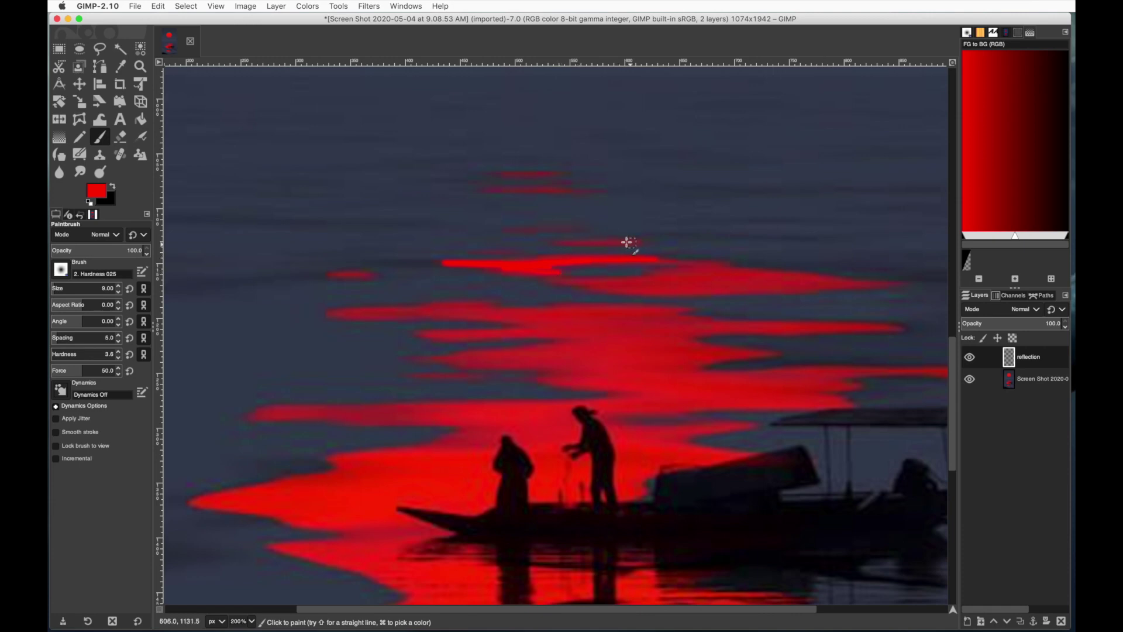
mouse_move(652, 269)
left_mouse_down()
mouse_move(672, 263)
mouse_move(657, 276)
mouse_move(568, 279)
left_mouse_up()
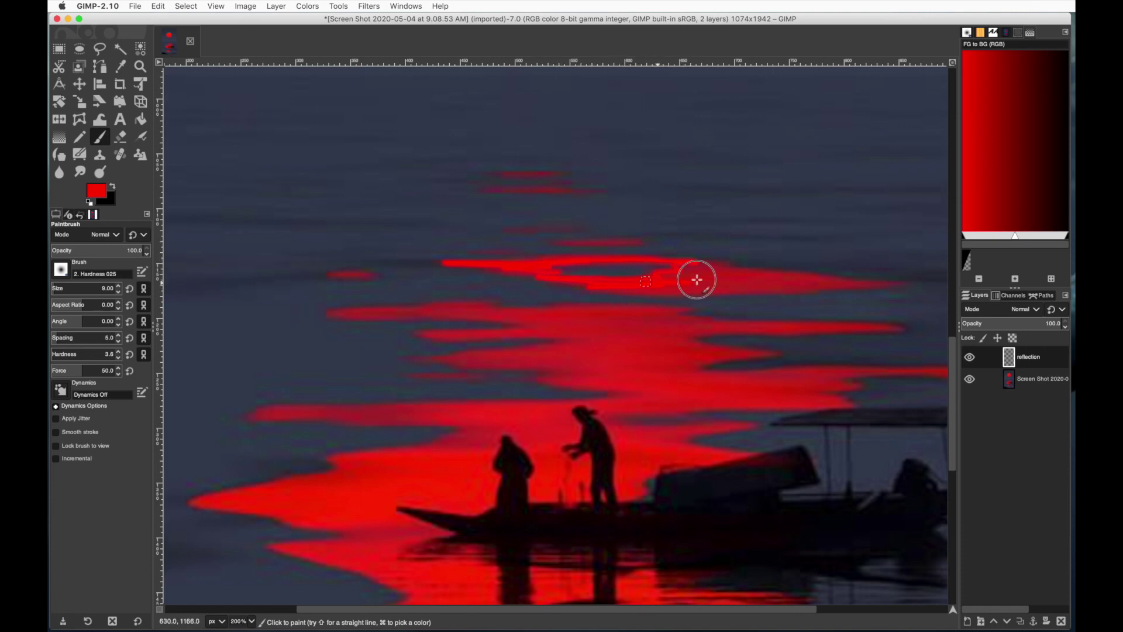
left_click_drag(687, 263, 856, 284)
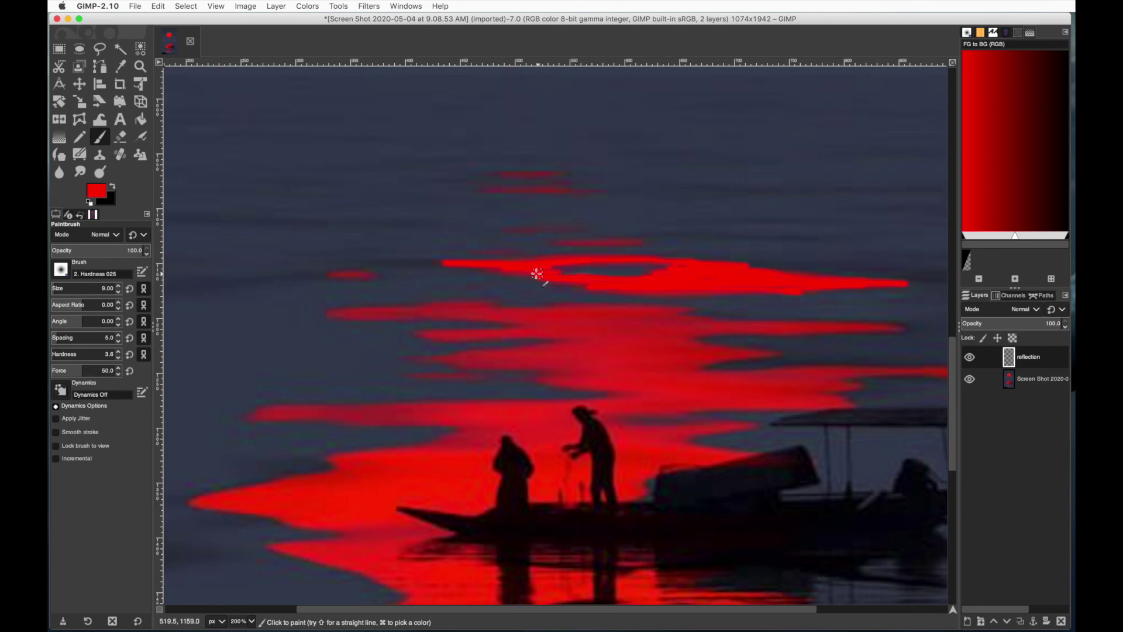
left_click_drag(640, 240, 570, 240)
mouse_move(584, 188)
left_mouse_down()
mouse_move(499, 185)
mouse_move(534, 174)
mouse_move(493, 174)
left_mouse_up()
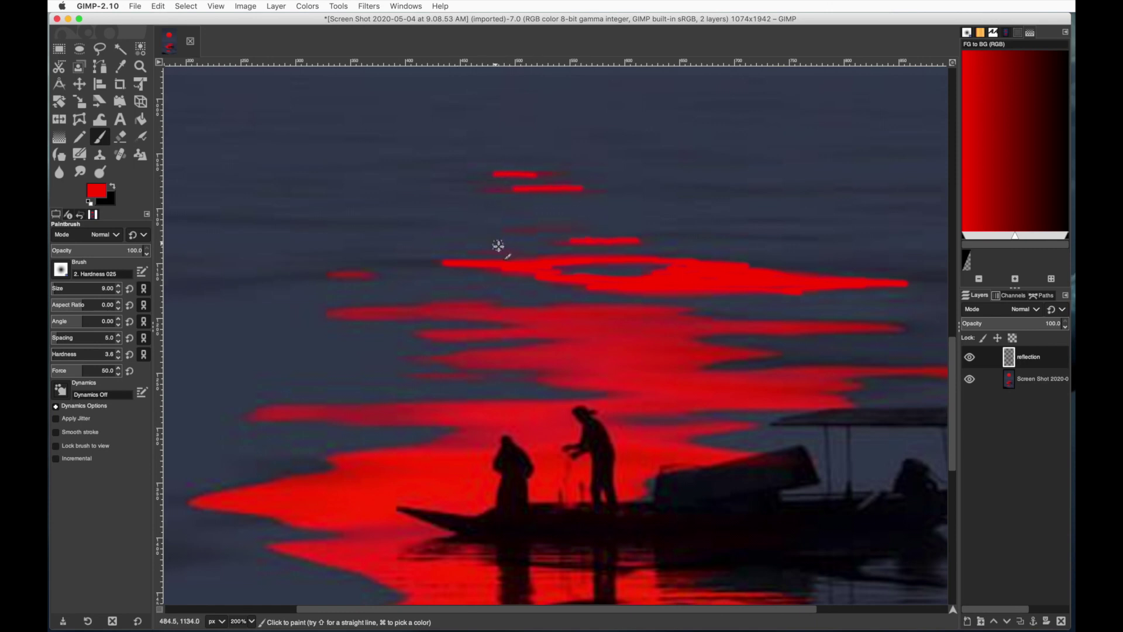
left_click(522, 232)
mouse_move(370, 277)
left_mouse_down()
mouse_move(315, 301)
mouse_move(384, 330)
mouse_move(335, 314)
mouse_move(654, 305)
mouse_move(719, 318)
left_mouse_up()
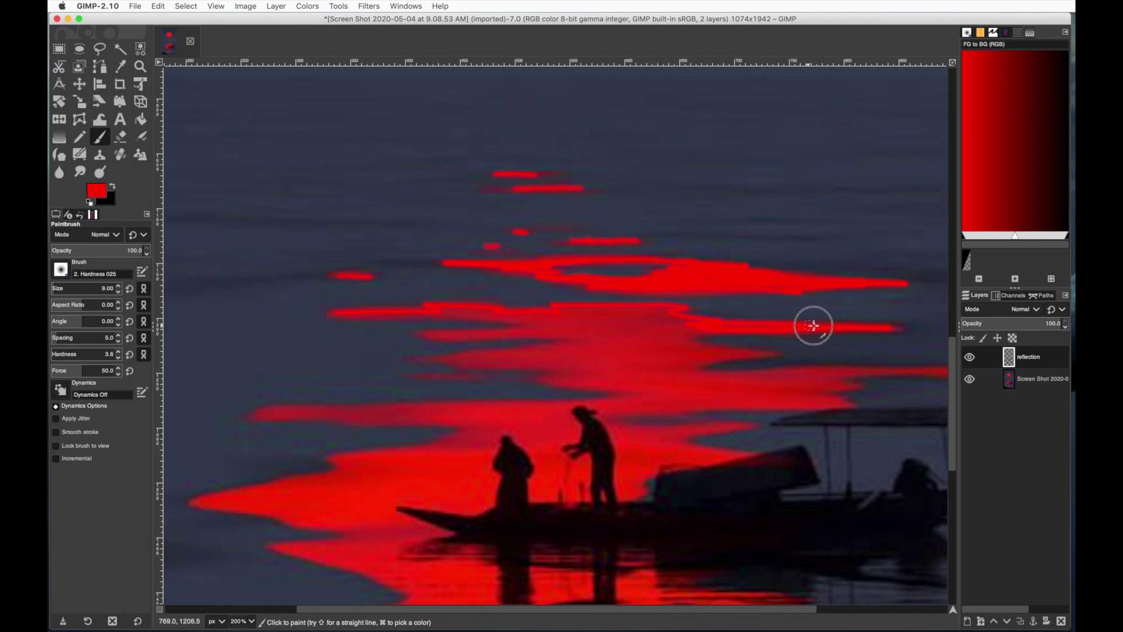
Step: Paint more red strokes through the reflection, tracing streaks toward the boat
left_click(895, 329)
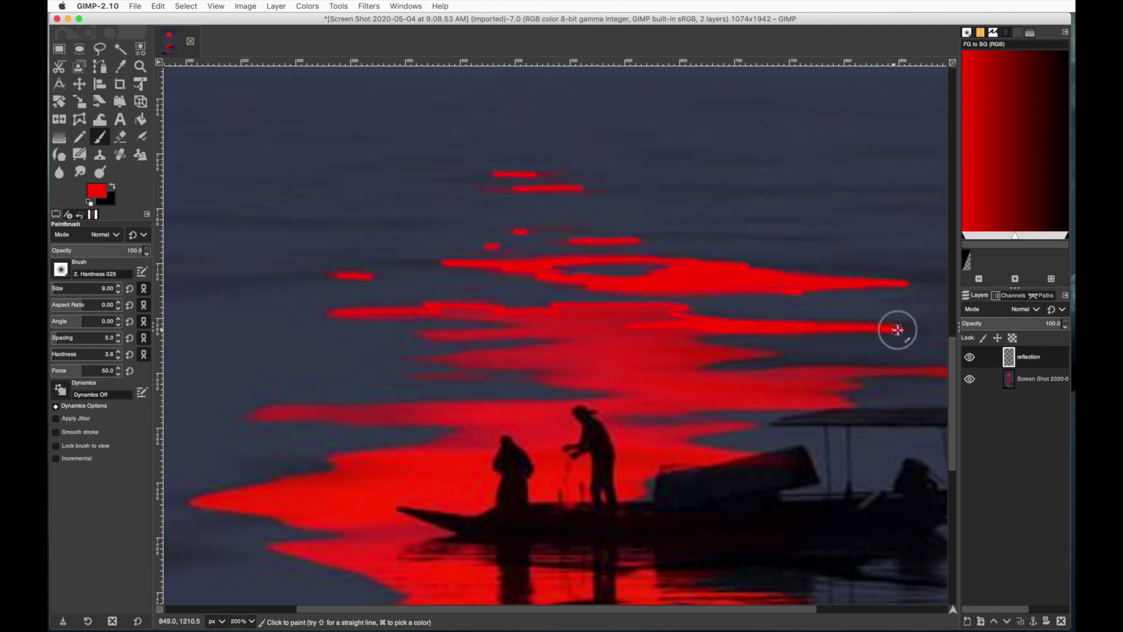
mouse_move(724, 331)
left_mouse_down()
mouse_move(687, 339)
mouse_move(782, 354)
mouse_move(672, 363)
left_mouse_up()
mouse_move(341, 314)
left_mouse_down()
mouse_move(583, 324)
mouse_move(421, 333)
mouse_move(586, 340)
mouse_move(422, 357)
mouse_move(616, 366)
mouse_move(518, 355)
mouse_move(568, 376)
mouse_move(538, 378)
mouse_move(621, 391)
left_mouse_up()
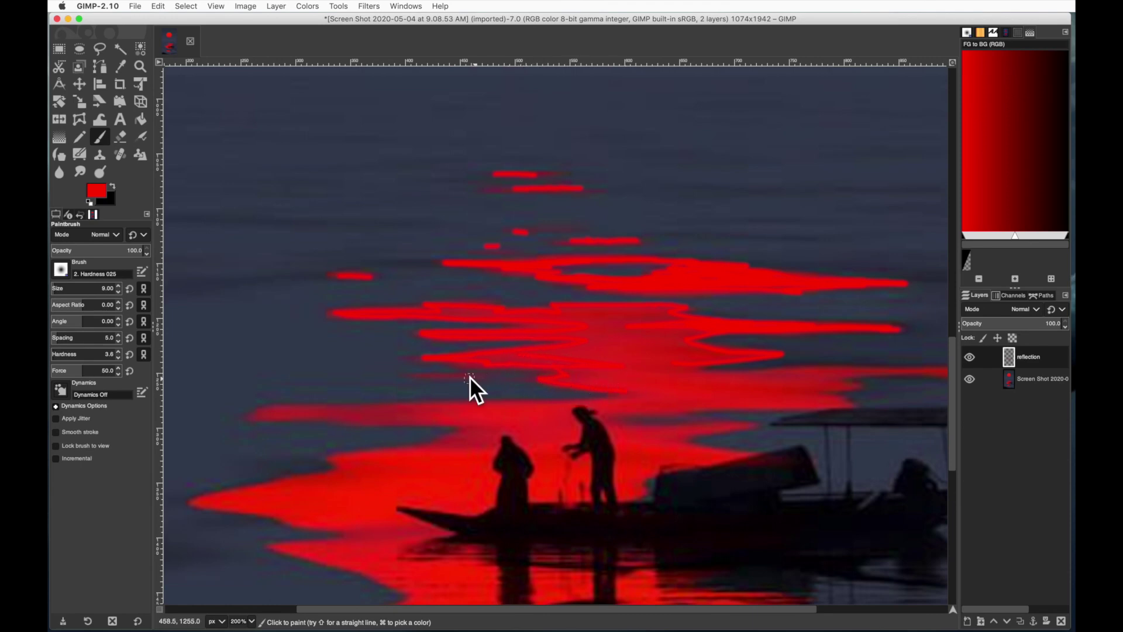
left_click_drag(470, 378, 424, 376)
left_click_drag(954, 356, 953, 376)
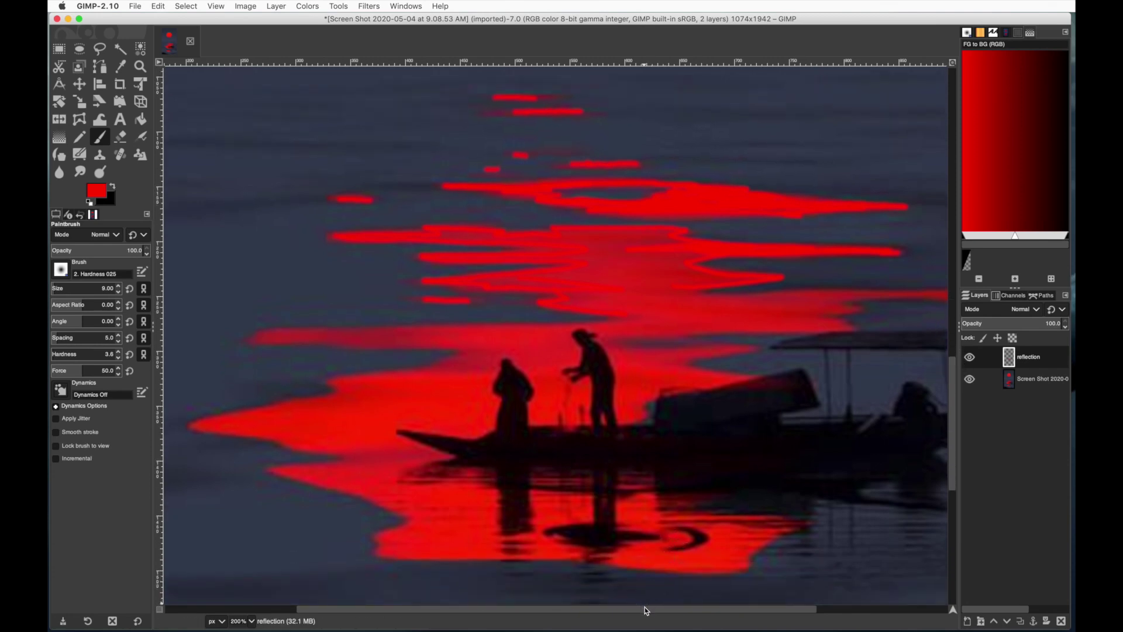
left_click_drag(647, 609, 730, 609)
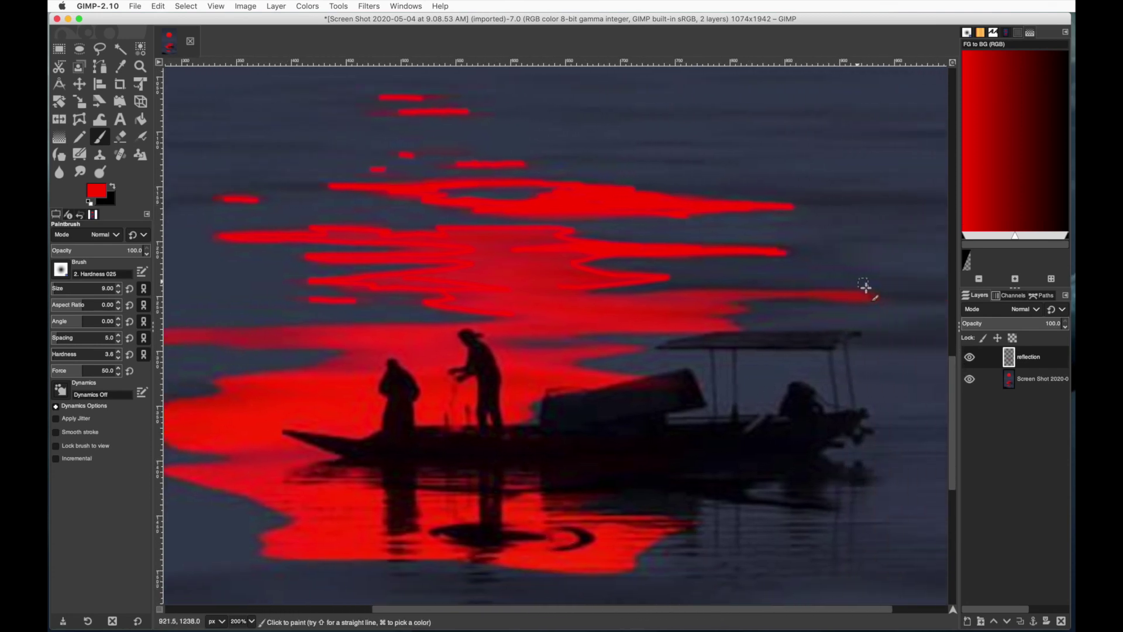
left_click_drag(865, 287, 557, 291)
mouse_move(864, 296)
left_mouse_down()
mouse_move(683, 300)
mouse_move(741, 308)
mouse_move(680, 319)
mouse_move(736, 330)
mouse_move(478, 342)
mouse_move(639, 351)
mouse_move(574, 356)
mouse_move(670, 384)
mouse_move(527, 391)
mouse_move(575, 457)
mouse_move(560, 469)
mouse_move(719, 480)
mouse_move(624, 495)
mouse_move(677, 508)
left_mouse_up()
Step: Extend the lower-left edge of the red reflection and fill remaining gaps
scroll(679, 508, "up", 5)
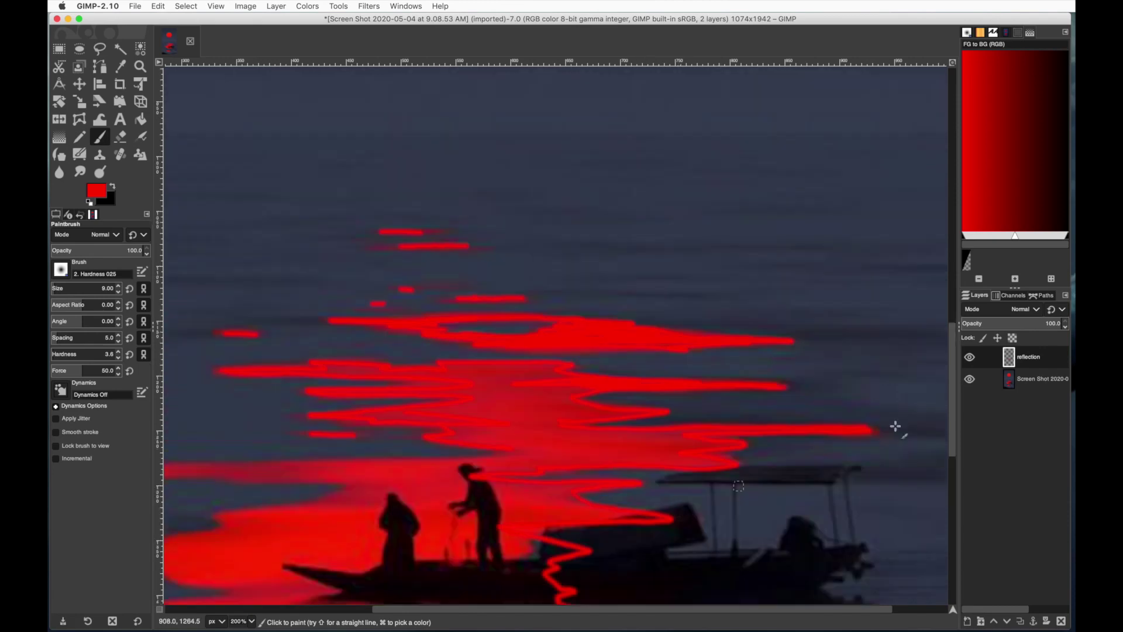
left_click_drag(949, 420, 955, 489)
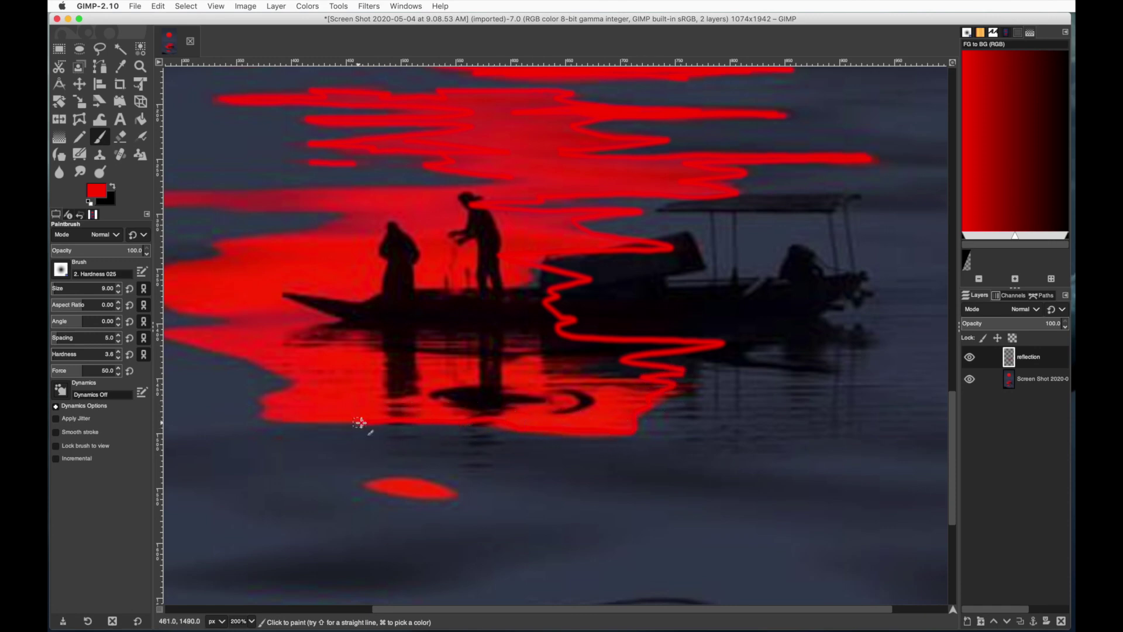
mouse_move(263, 421)
left_mouse_down()
mouse_move(258, 401)
mouse_move(326, 383)
left_mouse_up()
scroll(397, 400, "left", 10)
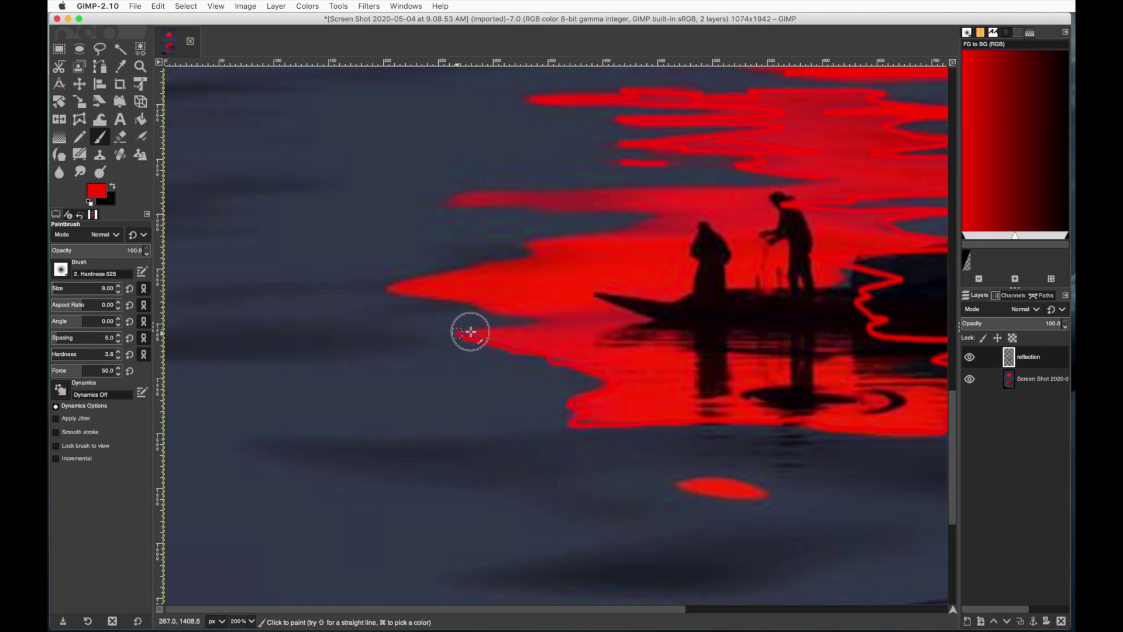
scroll(445, 275, "up", 2)
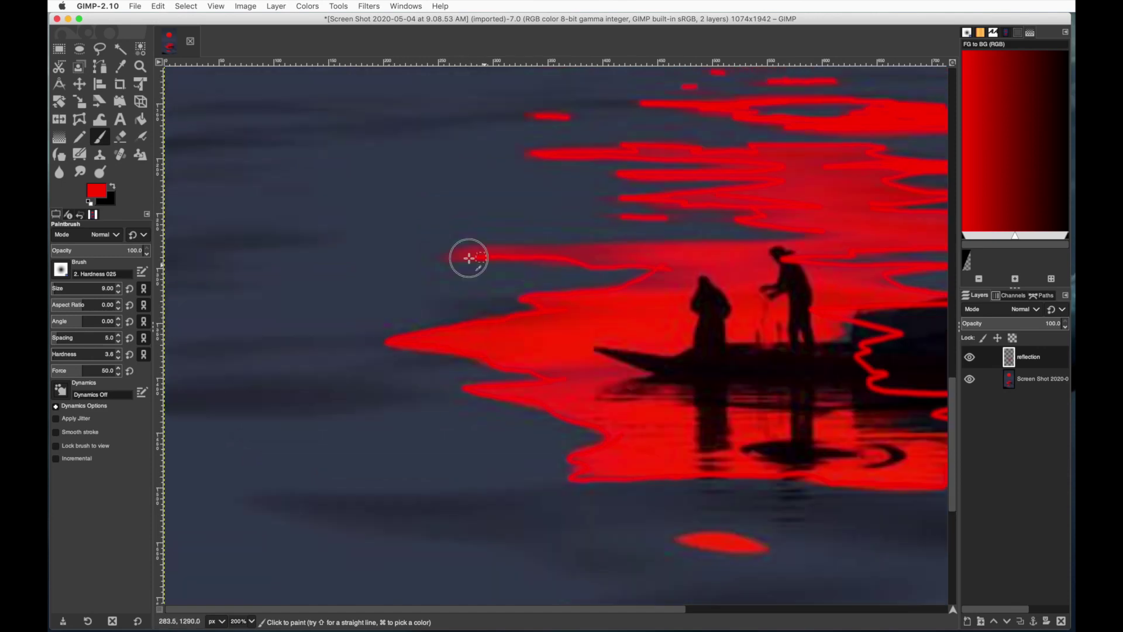
scroll(644, 402, "down", 9)
mouse_move(602, 401)
left_mouse_down()
mouse_move(678, 401)
mouse_move(603, 439)
mouse_move(409, 433)
mouse_move(637, 392)
mouse_move(258, 327)
mouse_move(638, 357)
mouse_move(328, 301)
mouse_move(354, 330)
mouse_move(753, 400)
mouse_move(669, 314)
mouse_move(684, 244)
mouse_move(395, 264)
mouse_move(593, 223)
mouse_move(574, 193)
mouse_move(435, 240)
mouse_move(509, 281)
mouse_move(745, 326)
mouse_move(494, 284)
mouse_move(602, 281)
mouse_move(553, 279)
left_mouse_up()
scroll(657, 423, "up", 8)
scroll(656, 422, "right", 6)
Step: Shrink the brush slightly and finish filling the red reflection shape
scroll(257, 327, "left", 3)
key("bracketleft")
key("bracketleft")
scroll(593, 223, "up", 3)
scroll(745, 326, "right", 3)
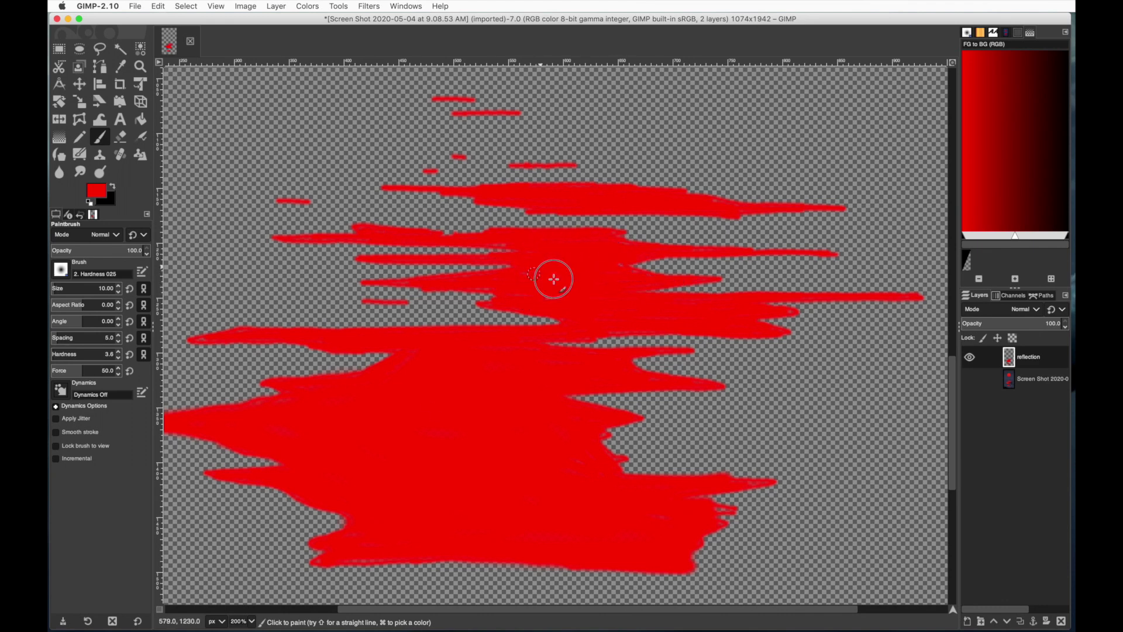
scroll(263, 489, "down", 3)
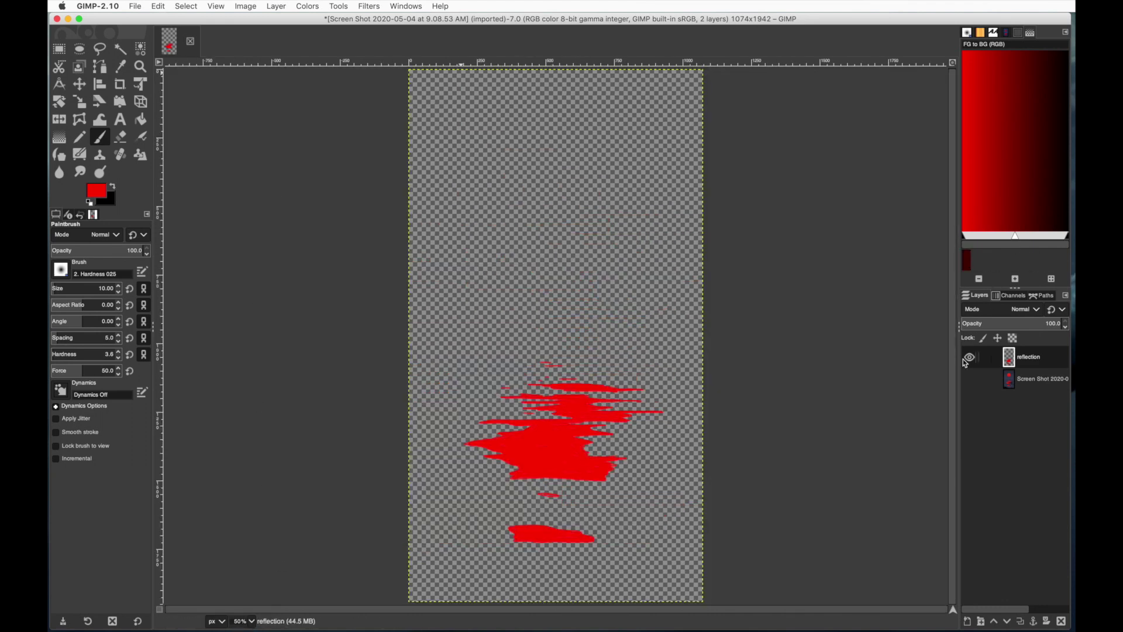
Step: Show the photo layer again and toggle the reflection layer to compare
left_click(970, 379)
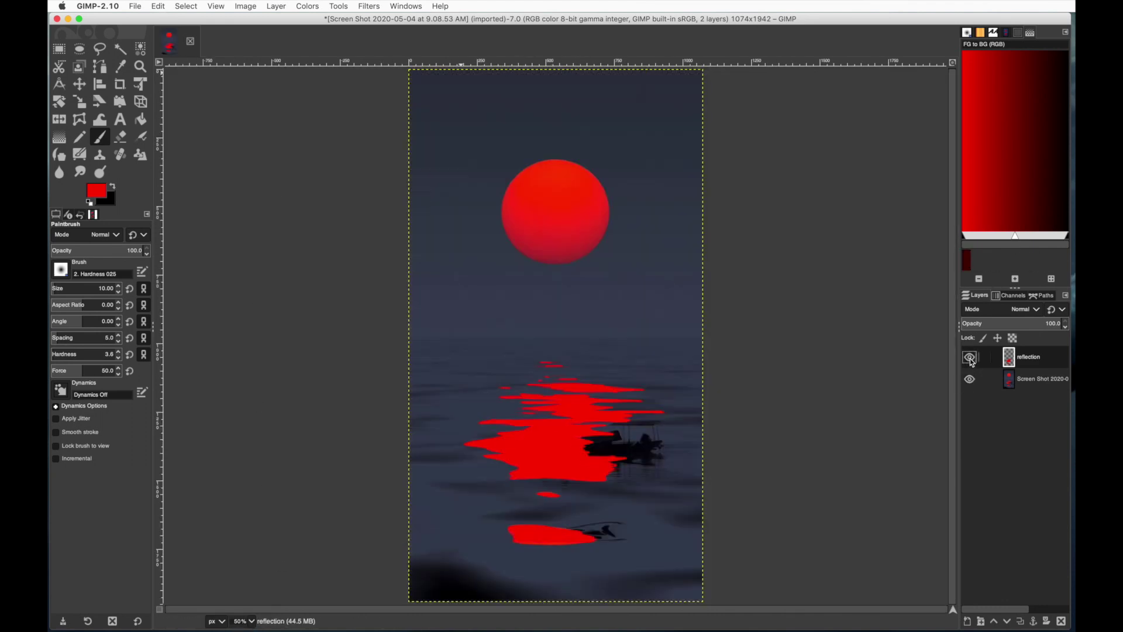
left_click(970, 358)
left_click(970, 358)
left_click(970, 359)
left_click(970, 358)
Step: Create a third layer named 'shadows' at the top of the stack
left_click(969, 622)
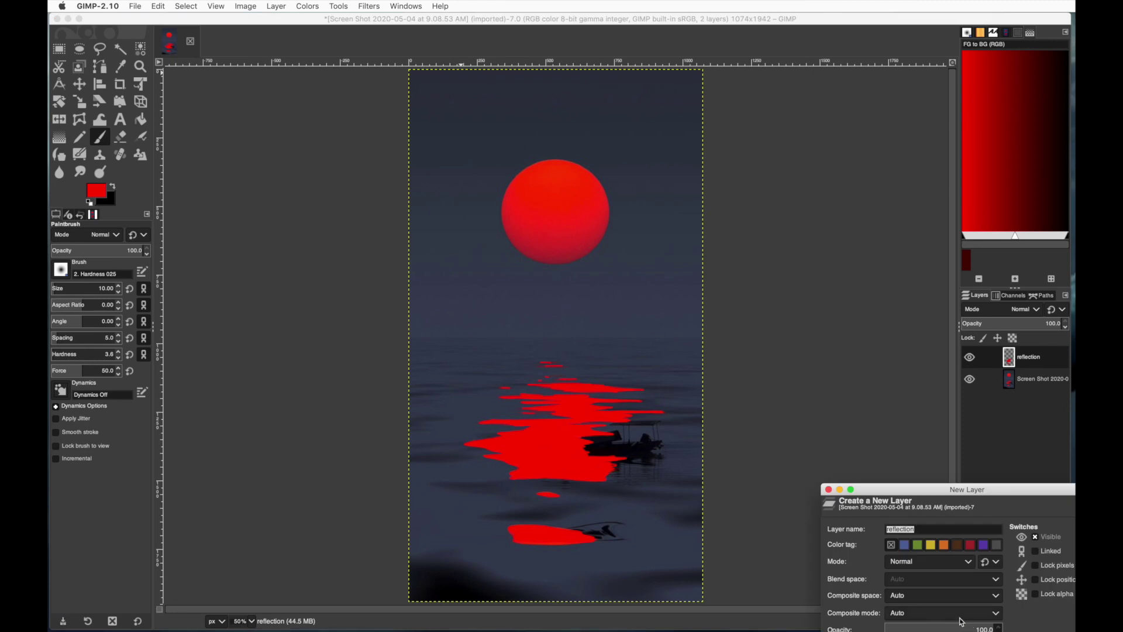
left_click_drag(918, 494, 787, 267)
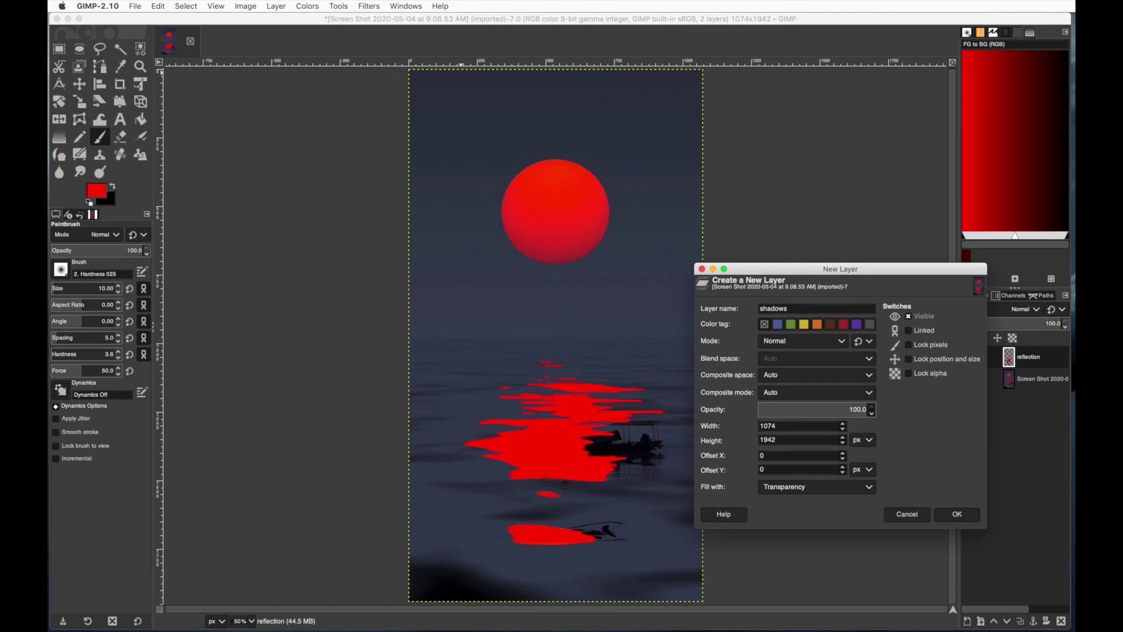
left_click(952, 514)
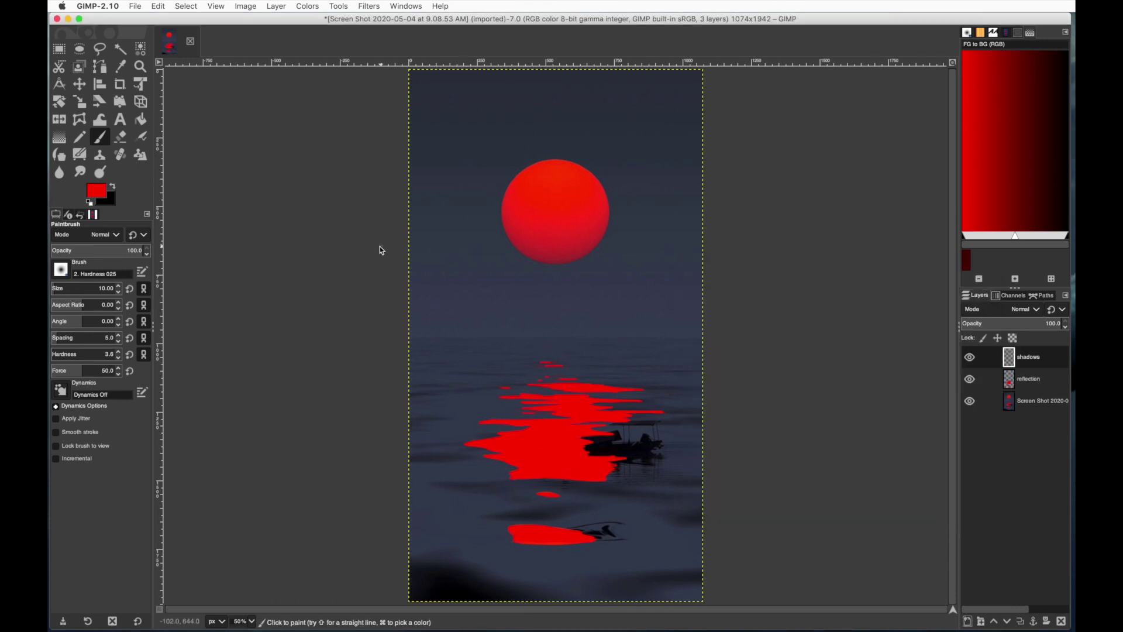
Step: Set the foreground colour to near-black navy 0c1127
left_click(114, 187)
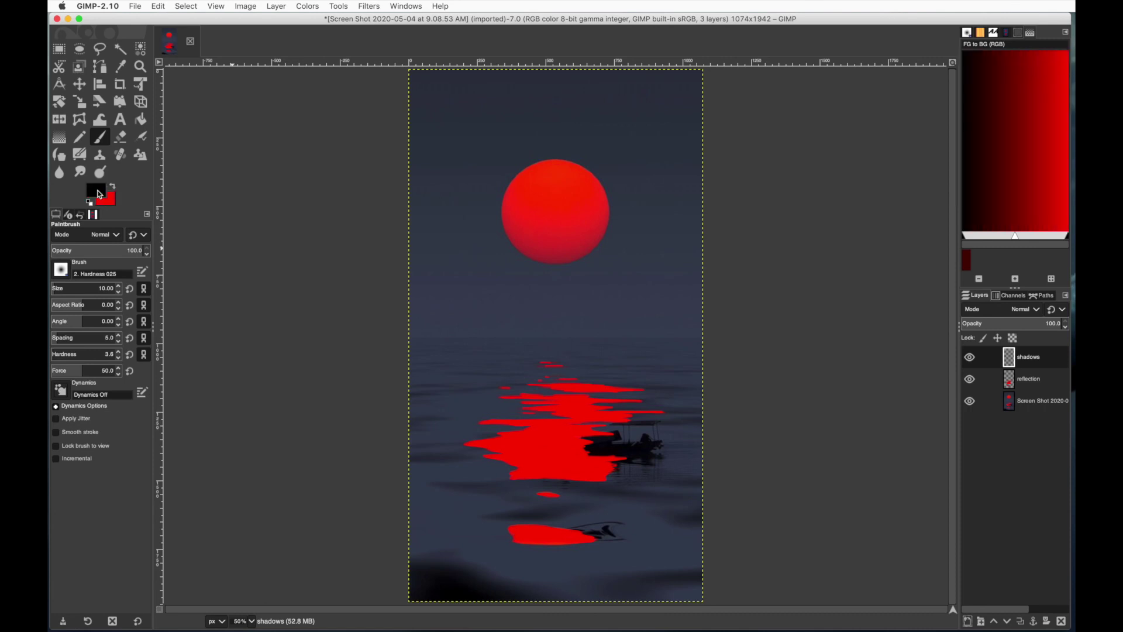
left_click(98, 192)
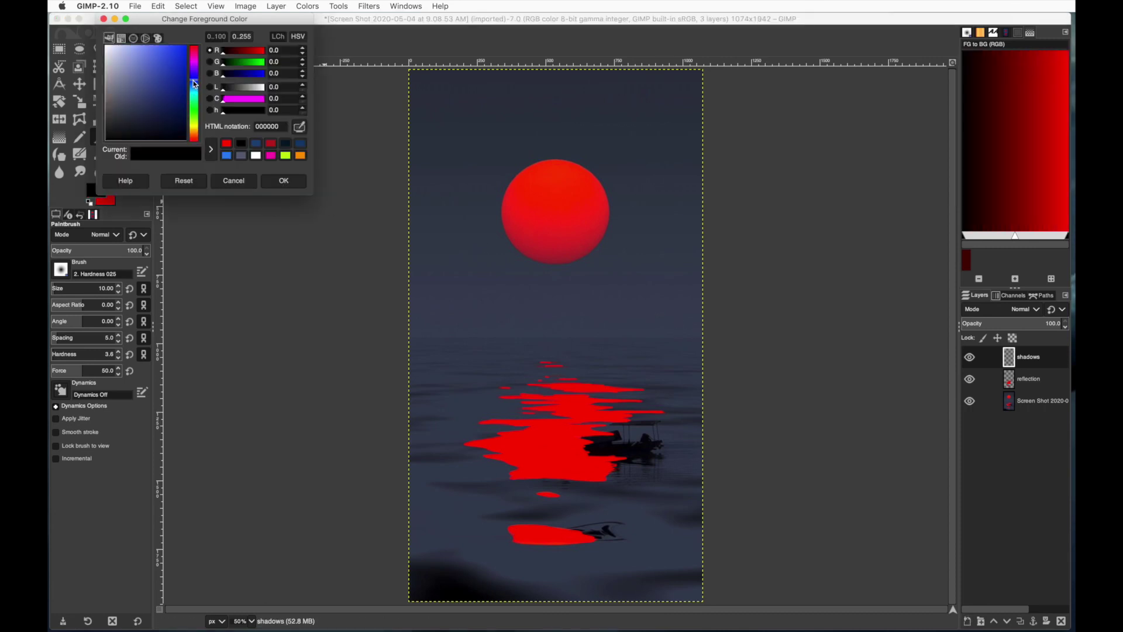
left_click_drag(143, 100, 151, 117)
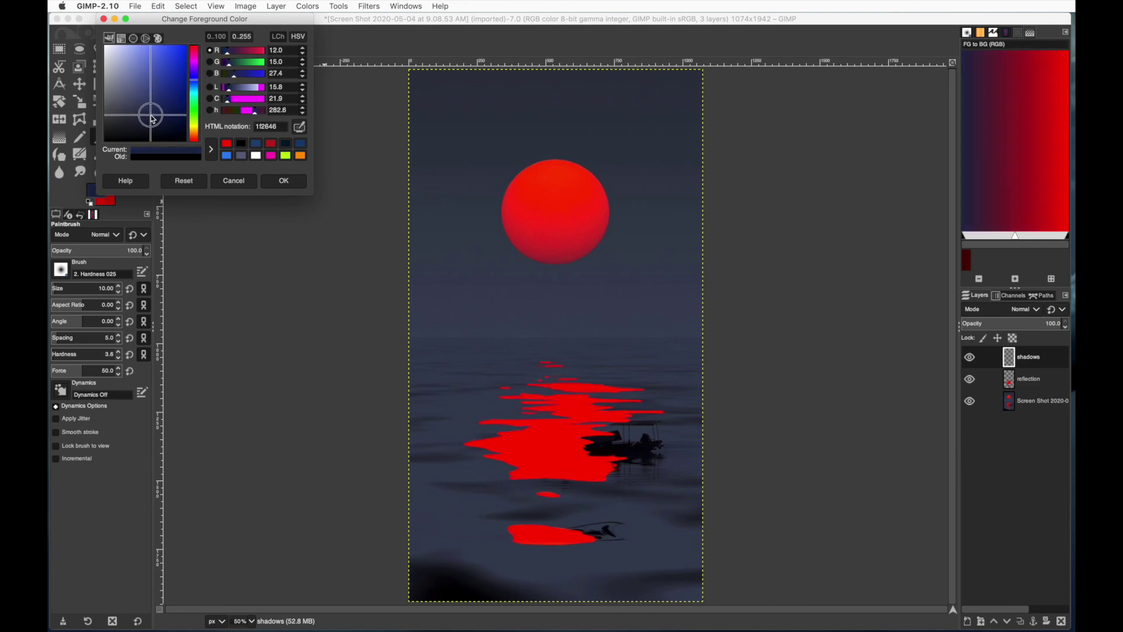
left_click_drag(151, 120, 162, 128)
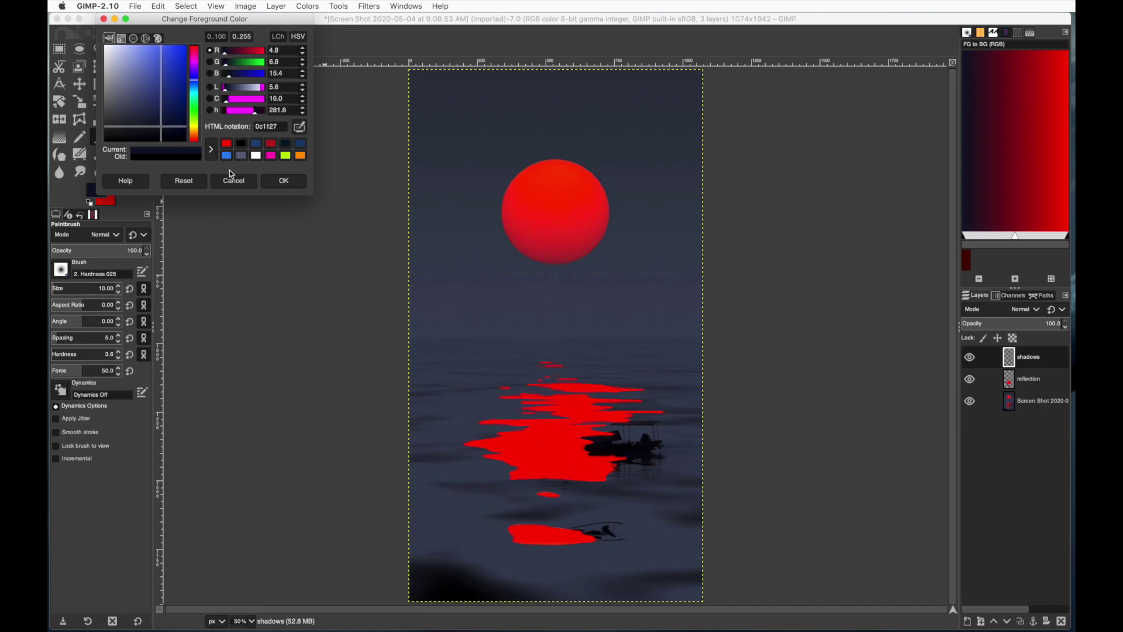
left_click(284, 181)
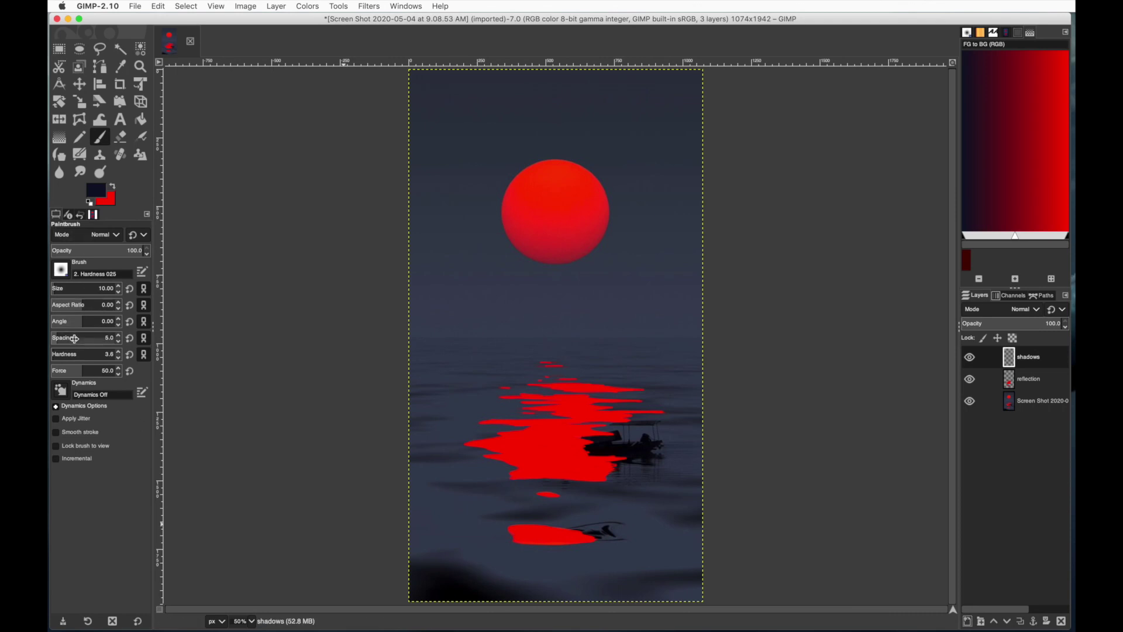
Step: Soften the brush, enlarge it to 65, and paint dark shadows along the bottom
left_click(53, 356)
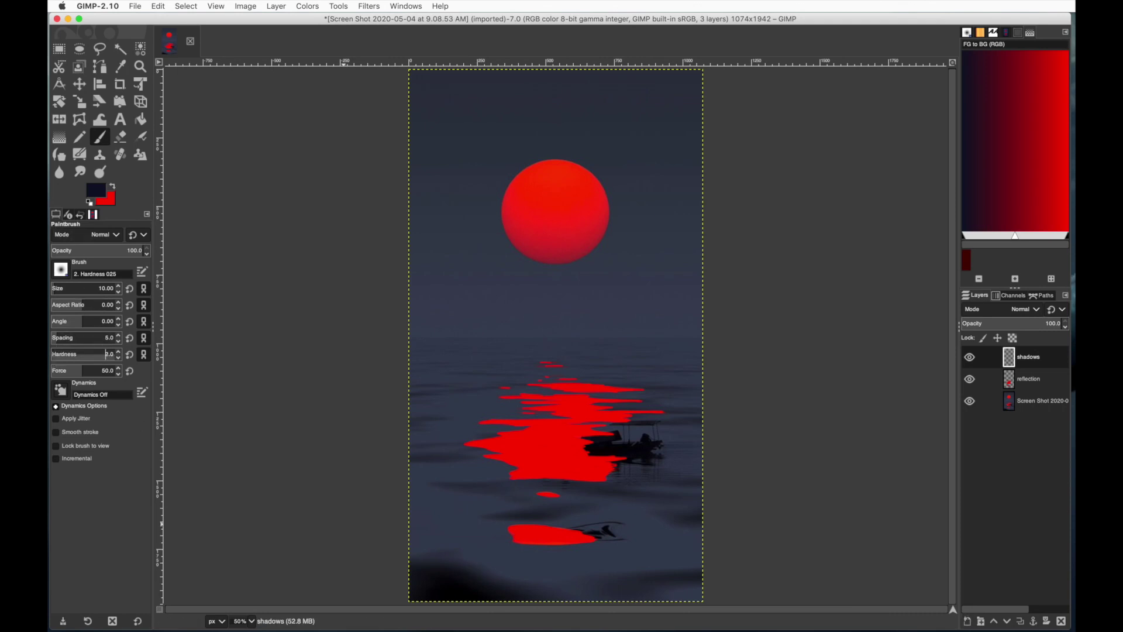
left_click(54, 289)
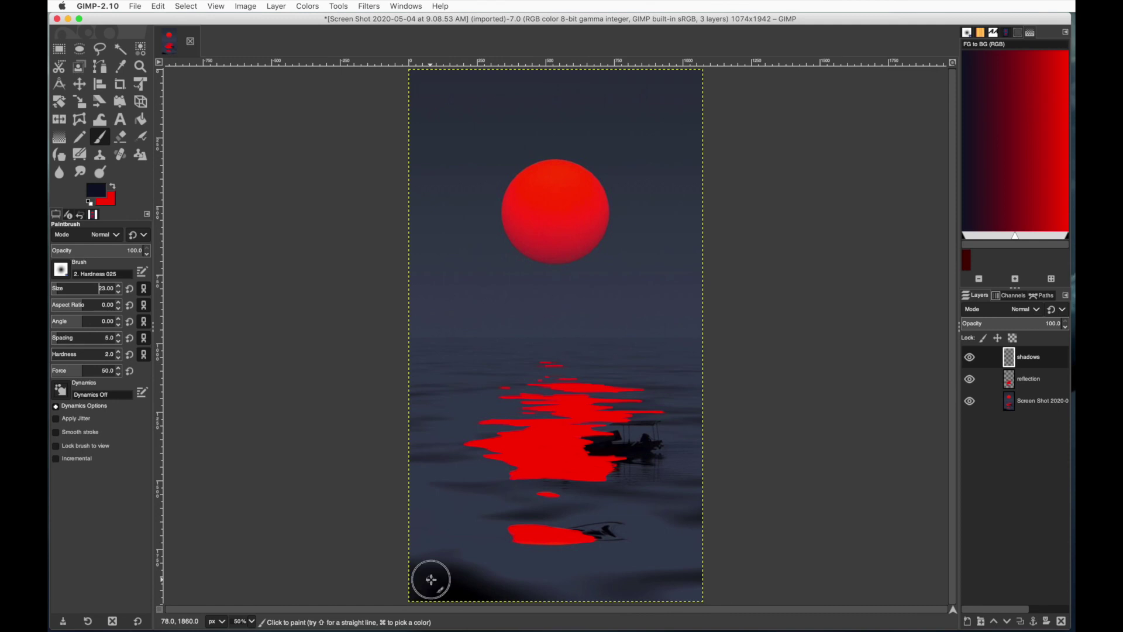
key("bracketright")
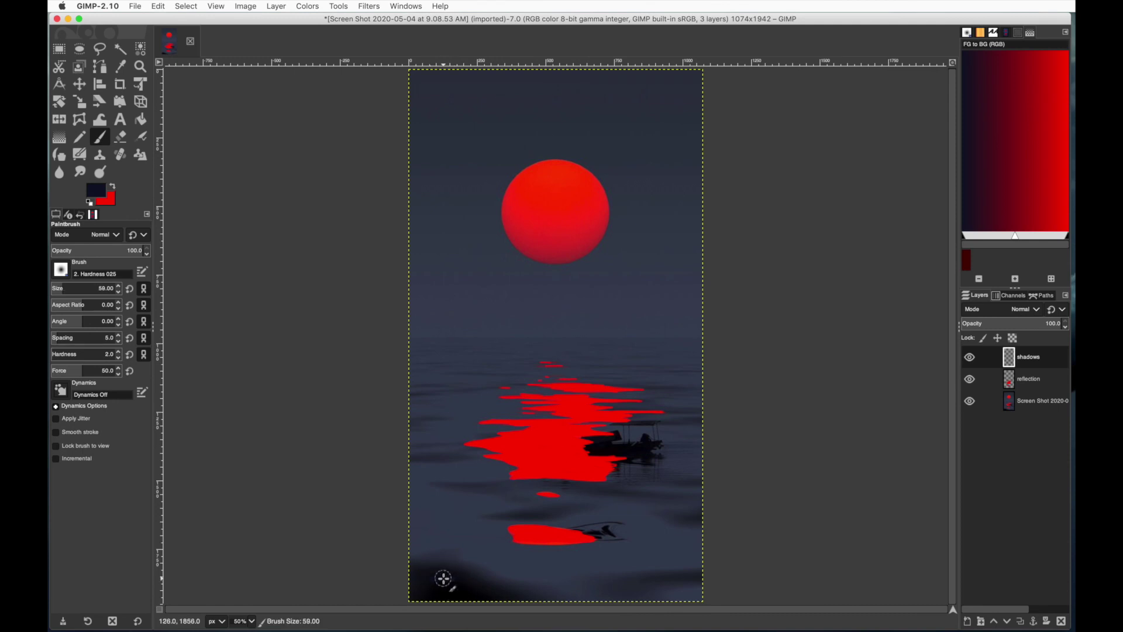
key("bracketright")
key("bracketright")
key("bracketright")
key("bracketright")
key("bracketright")
key("bracketright")
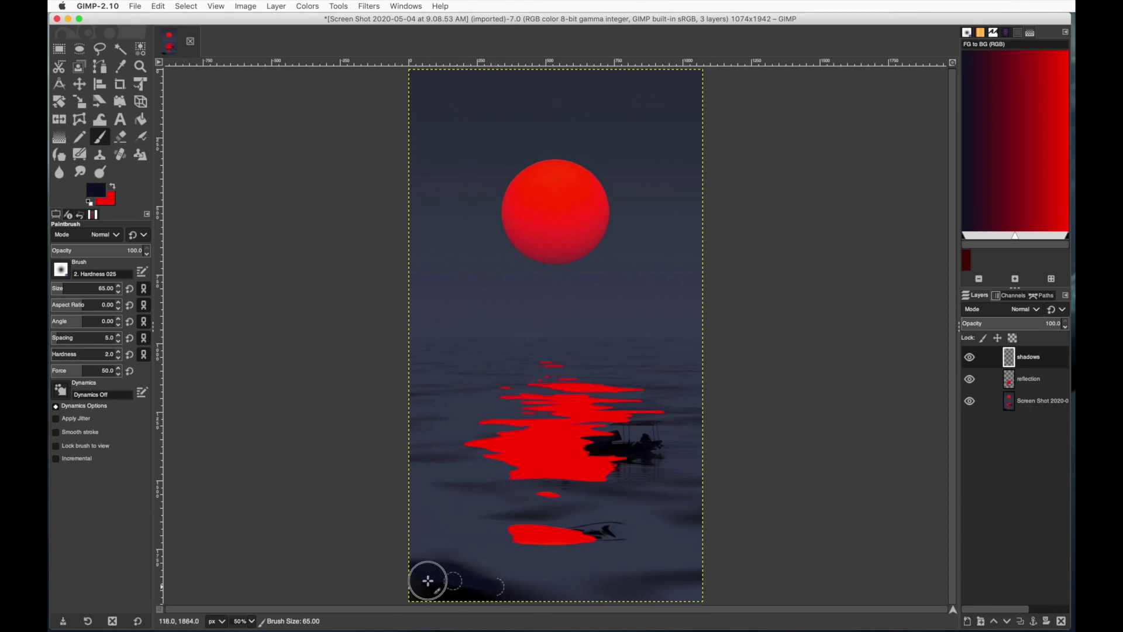
mouse_move(428, 581)
left_mouse_down()
mouse_move(466, 594)
mouse_move(429, 594)
mouse_move(593, 589)
left_mouse_up()
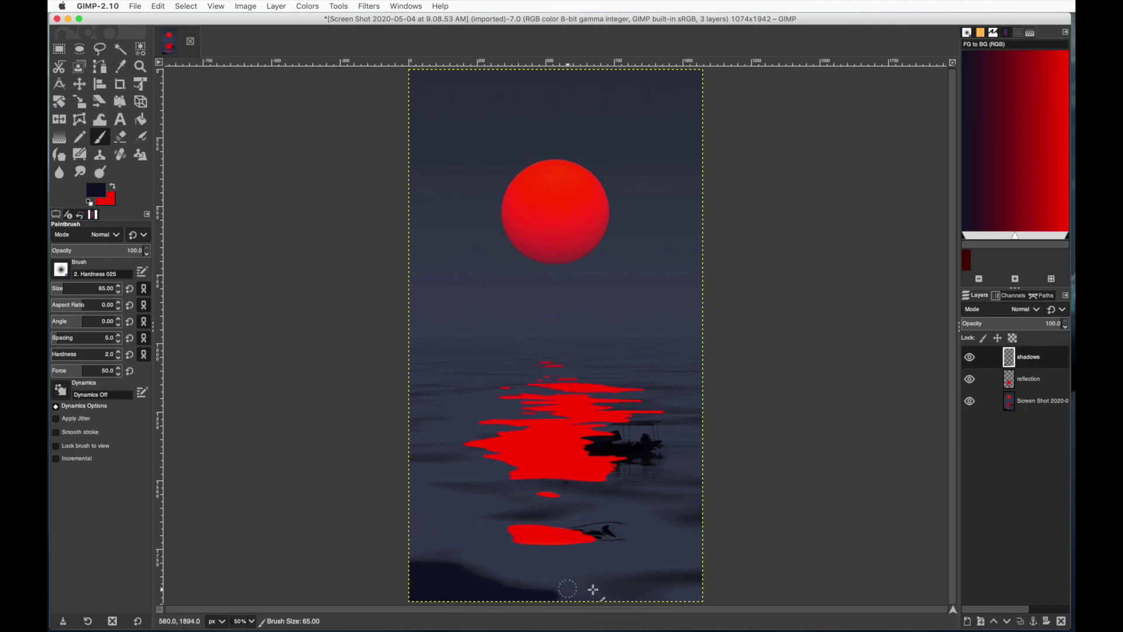
mouse_move(676, 580)
left_mouse_down()
mouse_move(697, 574)
mouse_move(627, 579)
mouse_move(658, 588)
left_mouse_up()
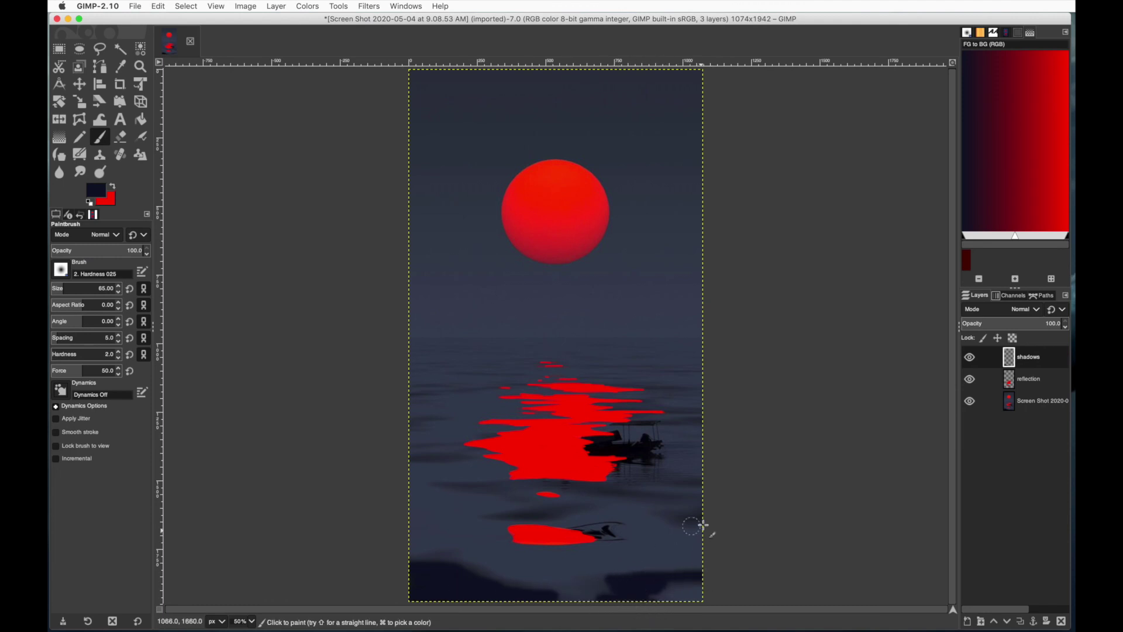
mouse_move(708, 522)
left_mouse_down()
mouse_move(668, 518)
mouse_move(699, 519)
left_mouse_up()
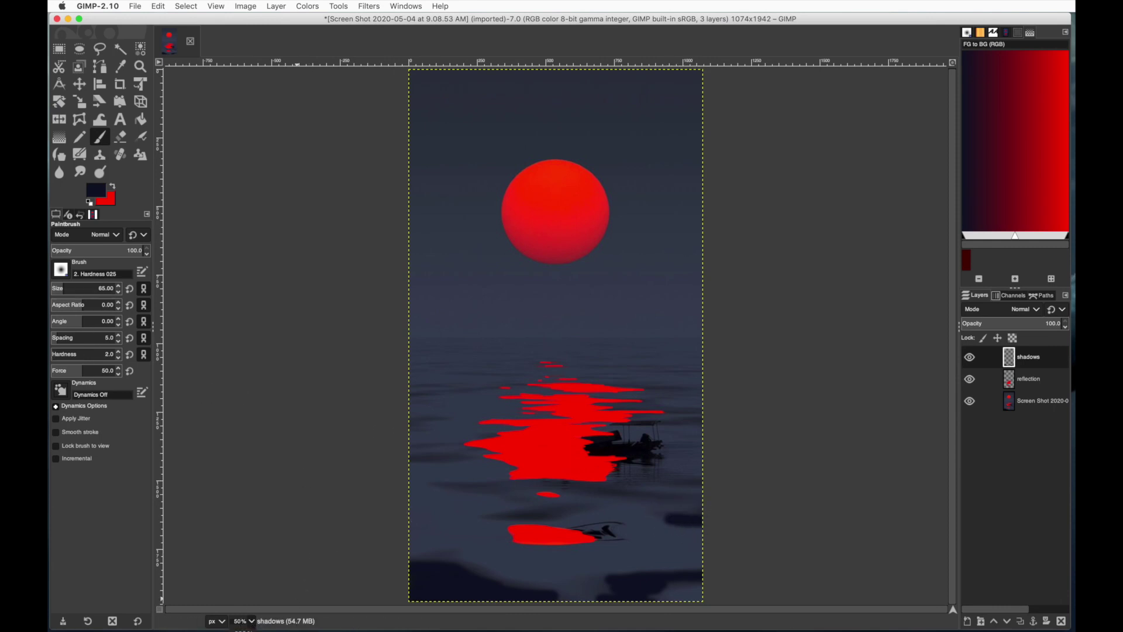
Step: At 100% zoom, paint a dark horizontal shadow across the water with brush 56
key("1")
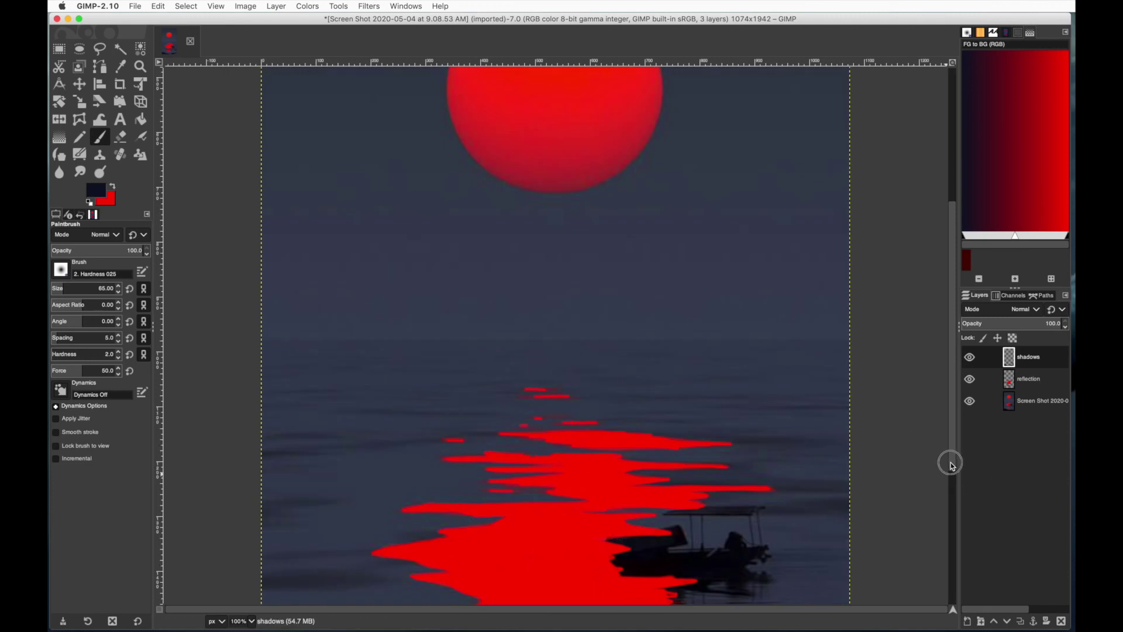
left_click_drag(953, 456, 943, 611)
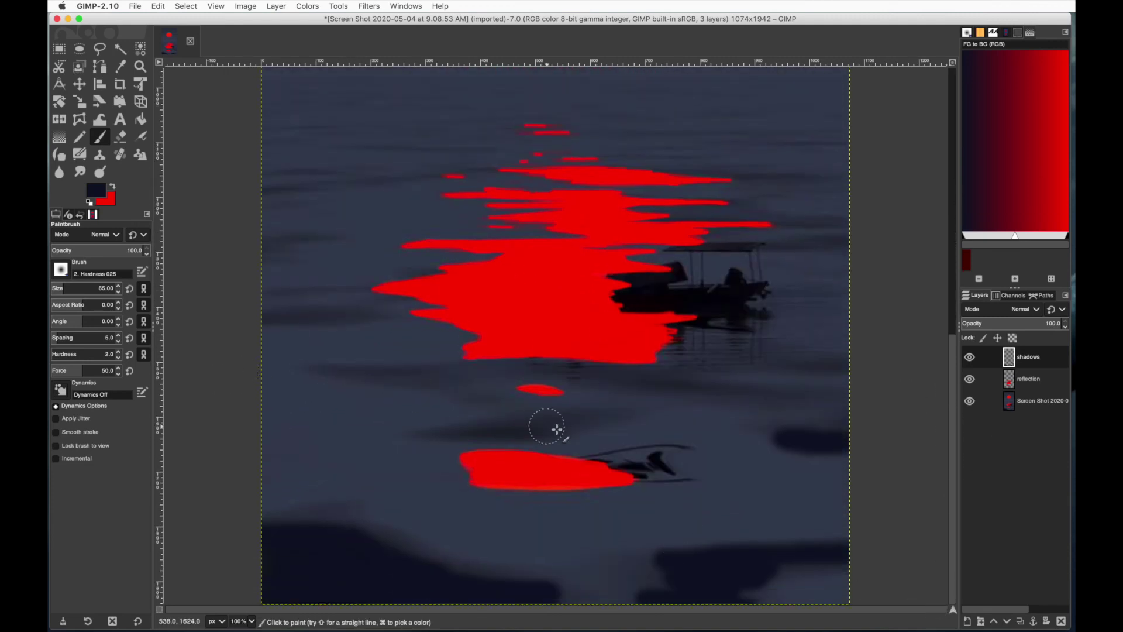
key("bracketleft")
key("bracketleft")
key("bracketleft")
key("bracketleft")
key("bracketleft")
key("bracketleft")
key("bracketleft")
key("bracketleft")
key("bracketleft")
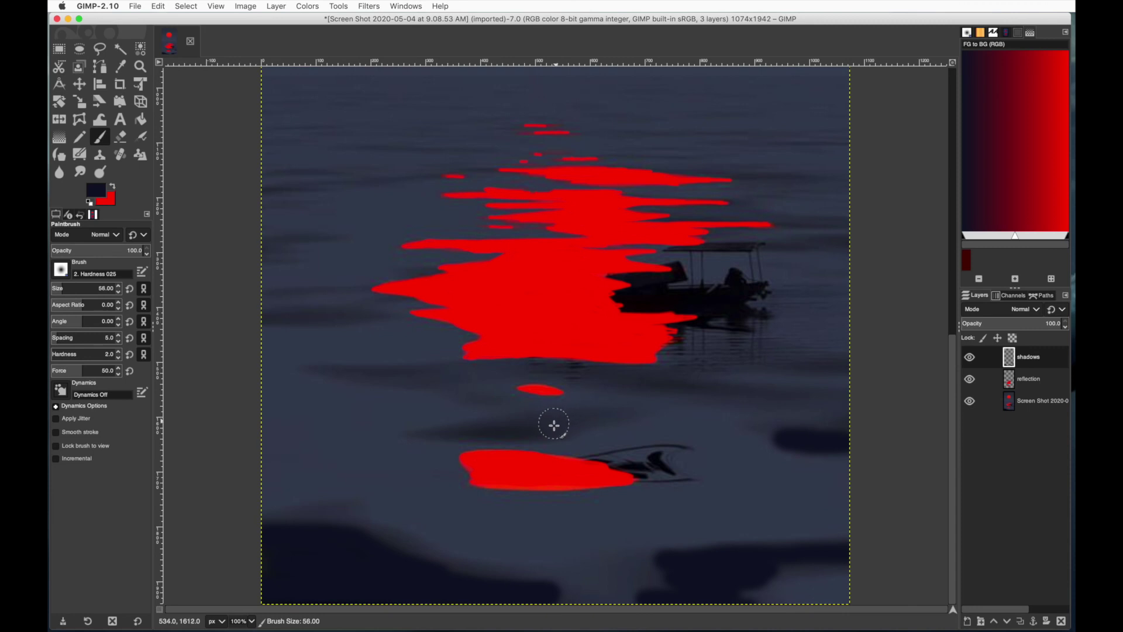
left_click_drag(554, 426, 434, 429)
key("bracketleft")
key("bracketleft")
key("bracketleft")
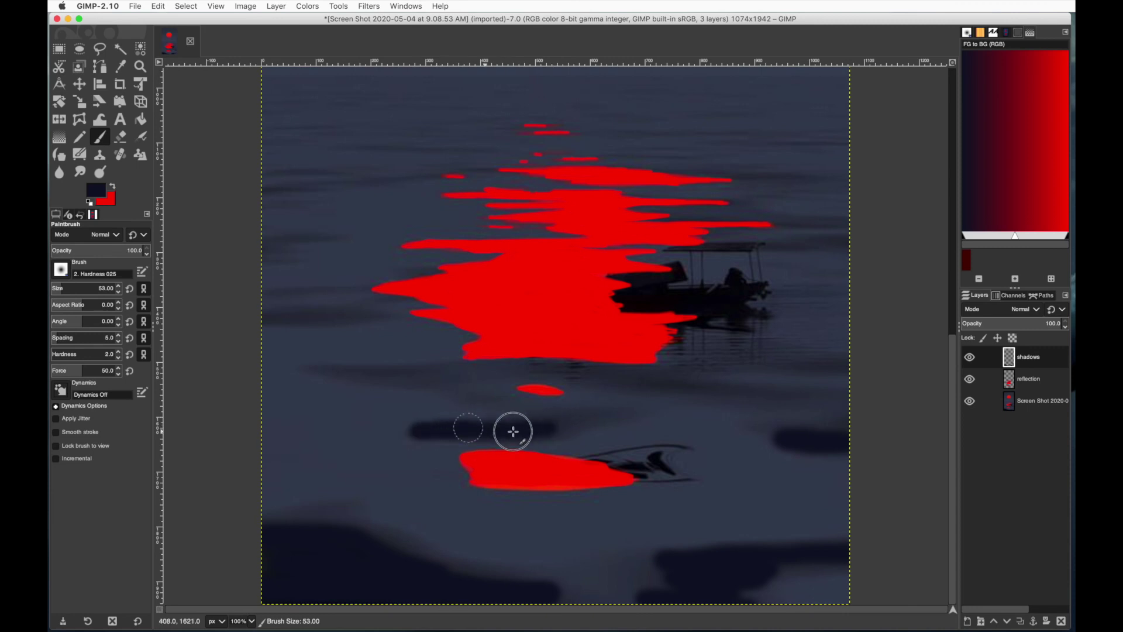
key("bracketleft")
key("bracketleft")
key("bracketleft")
key("bracketleft")
key("bracketleft")
key("bracketleft")
key("bracketleft")
key("bracketleft")
key("bracketleft")
key("bracketleft")
key("bracketleft")
key("bracketleft")
key("bracketleft")
key("bracketleft")
key("bracketleft")
Step: Paint thinner shadow strokes around the red reflection, then compare with the photo hidden
mouse_move(574, 414)
left_mouse_down()
mouse_move(382, 375)
mouse_move(543, 406)
mouse_move(706, 405)
mouse_move(682, 352)
mouse_move(746, 248)
mouse_move(751, 177)
mouse_move(696, 165)
mouse_move(337, 317)
mouse_move(285, 289)
mouse_move(404, 175)
left_mouse_up()
key("bracketleft")
key("bracketleft")
key("bracketleft")
key("bracketleft")
key("bracketleft")
key("bracketleft")
key("bracketleft")
key("bracketleft")
key("bracketleft")
key("bracketleft")
key("bracketleft")
key("bracketleft")
key("bracketleft")
key("bracketleft")
key("bracketleft")
key("bracketleft")
key("bracketleft")
key("bracketleft")
key("bracketleft")
key("bracketleft")
mouse_move(348, 147)
left_mouse_down()
mouse_move(455, 150)
mouse_move(657, 198)
mouse_move(371, 178)
mouse_move(705, 218)
left_mouse_up()
key("bracketright")
key("bracketright")
key("bracketright")
key("bracketright")
key("bracketright")
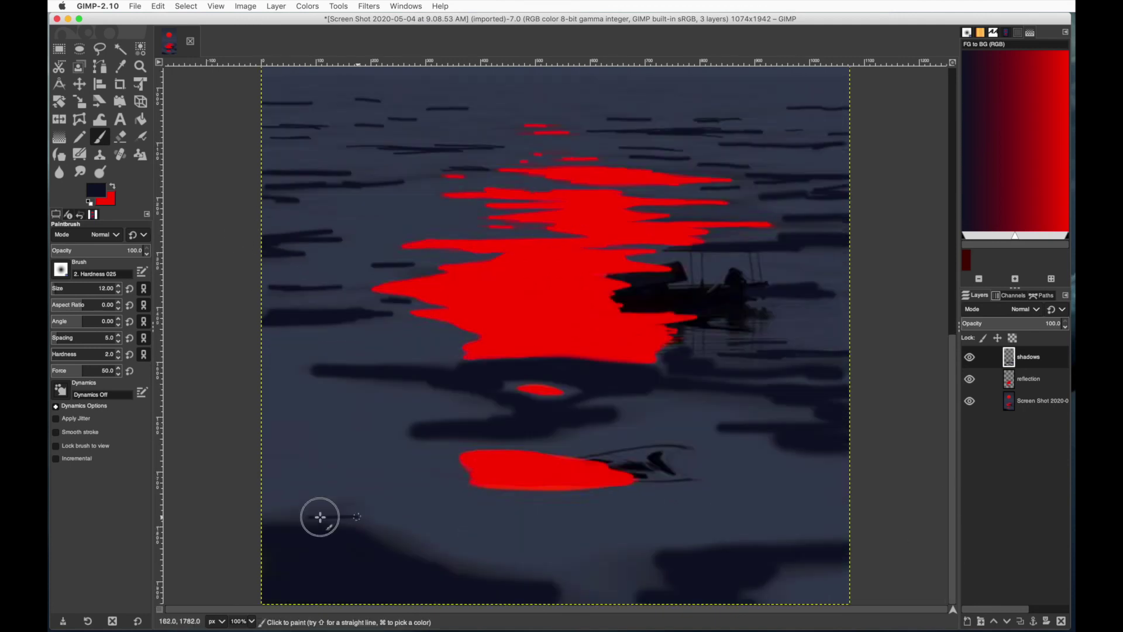
key("shift+2")
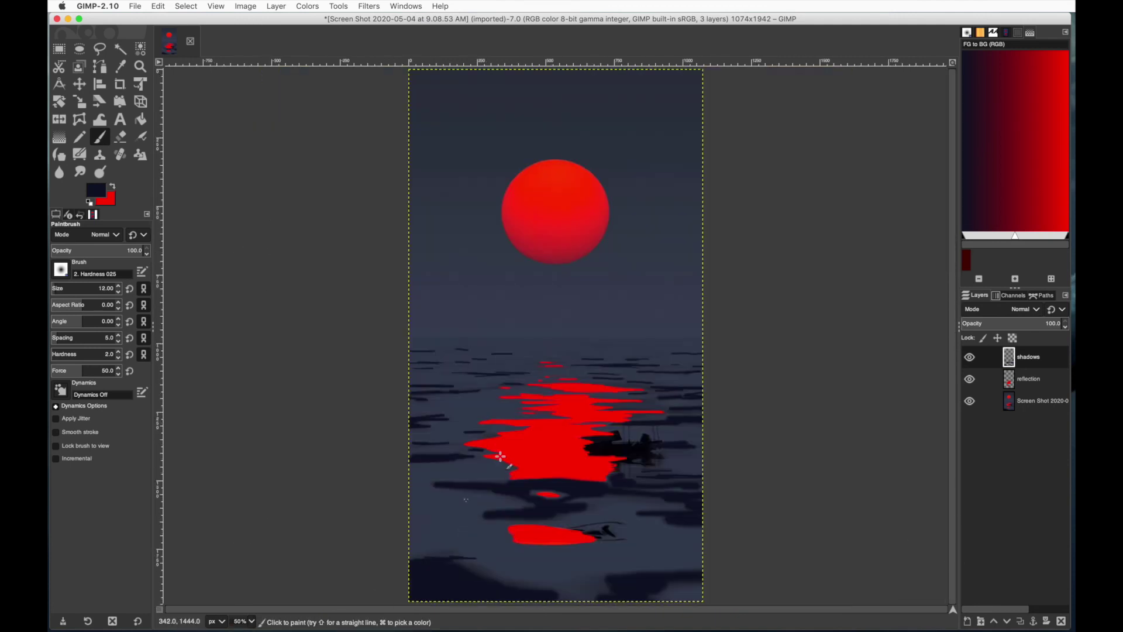
left_click(970, 402)
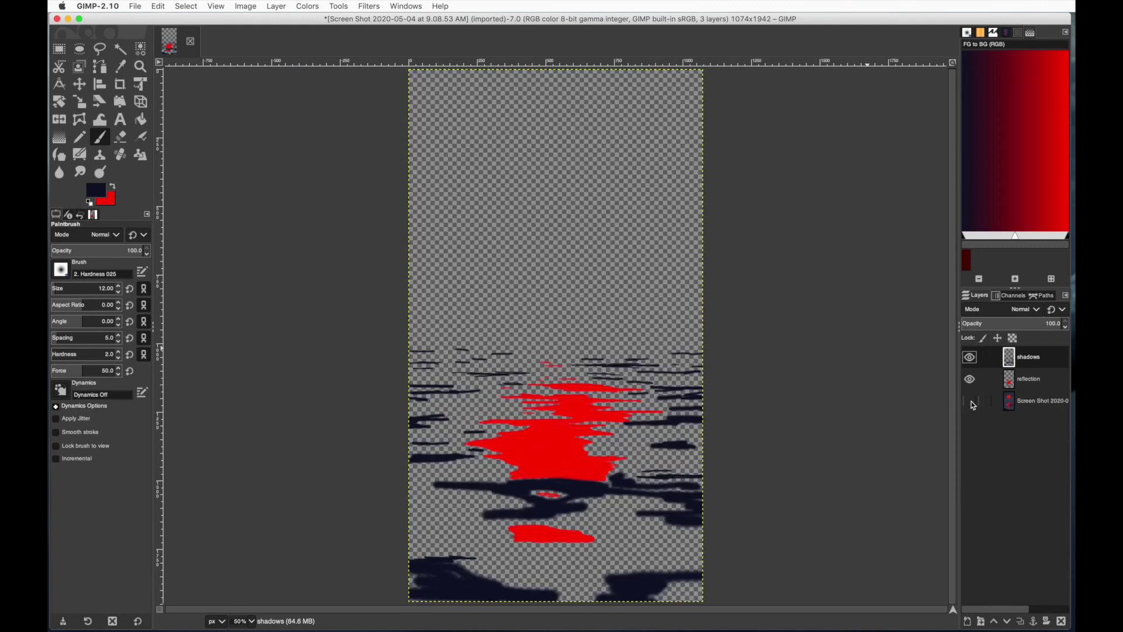
left_click(970, 402)
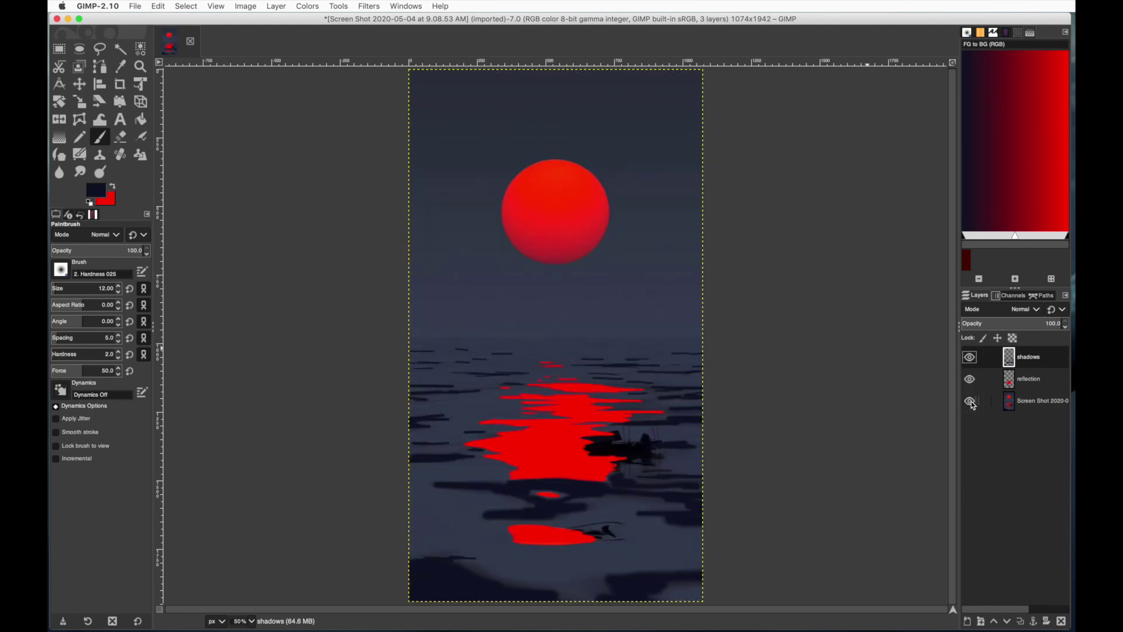
Step: Add a new layer named 'water/sky' and move it below the reflection layer
left_click(968, 622)
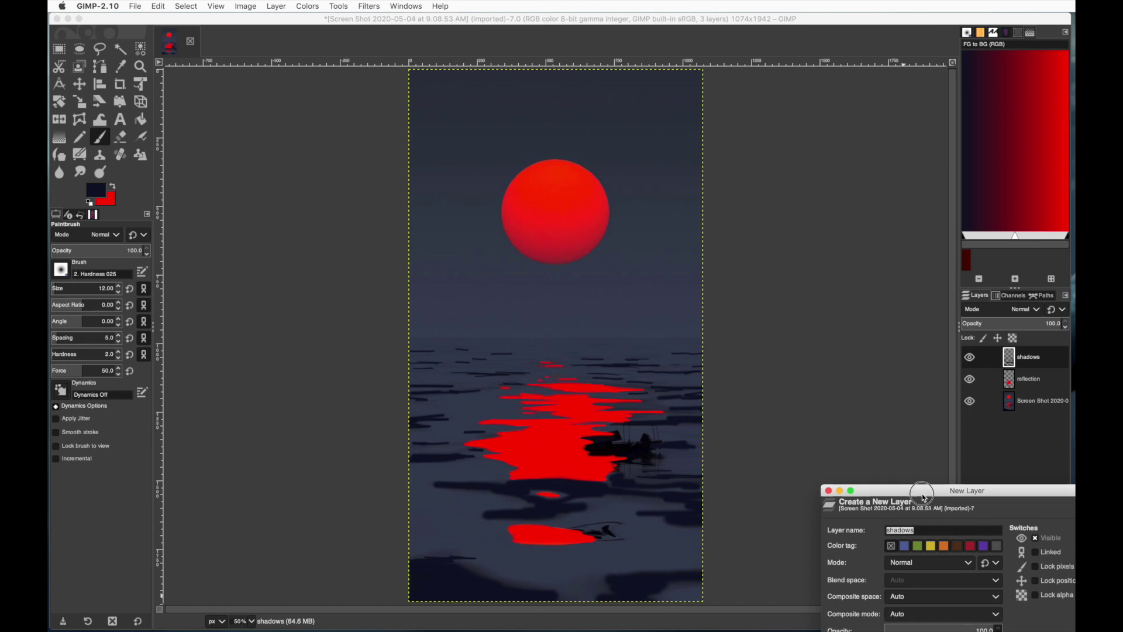
left_click_drag(922, 483, 724, 255)
left_click(886, 508)
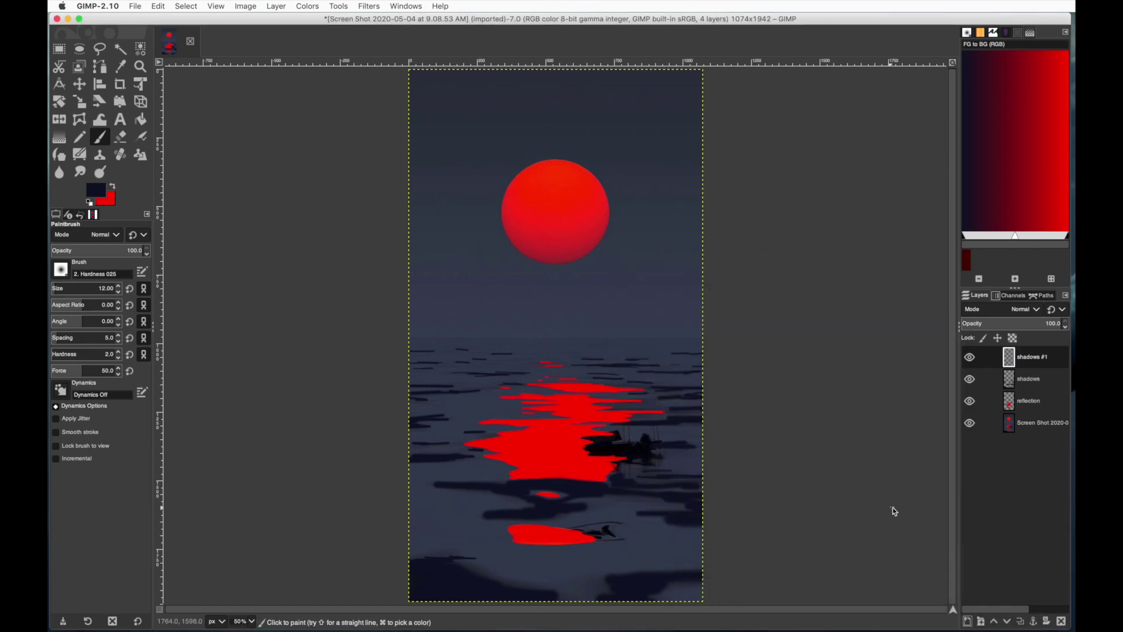
double_click(1029, 359)
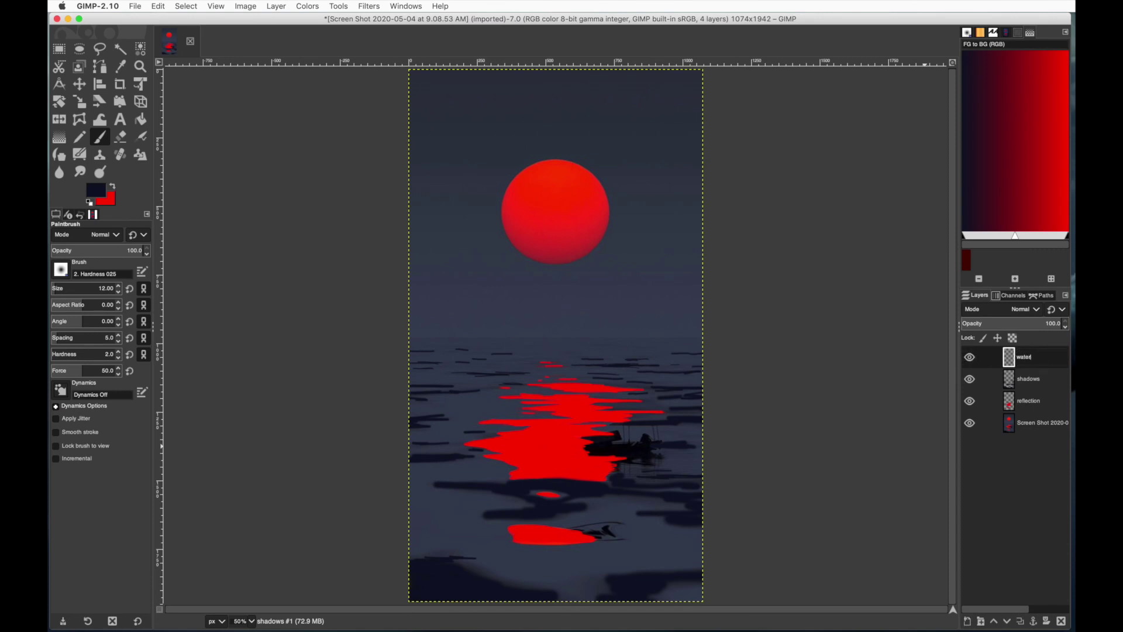
key("Return")
left_click_drag(1031, 361, 1037, 408)
double_click(1023, 402)
type("water/sky")
key("Return")
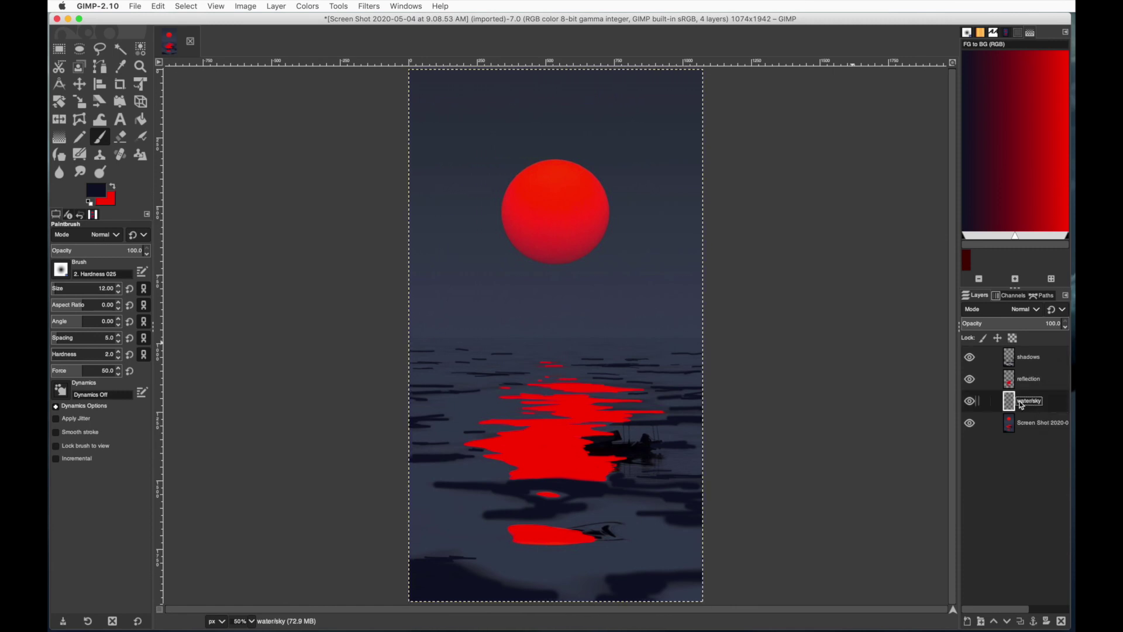
Step: Fill the water/sky layer with dark blue 2e354f and toggle it to compare
left_click(99, 192)
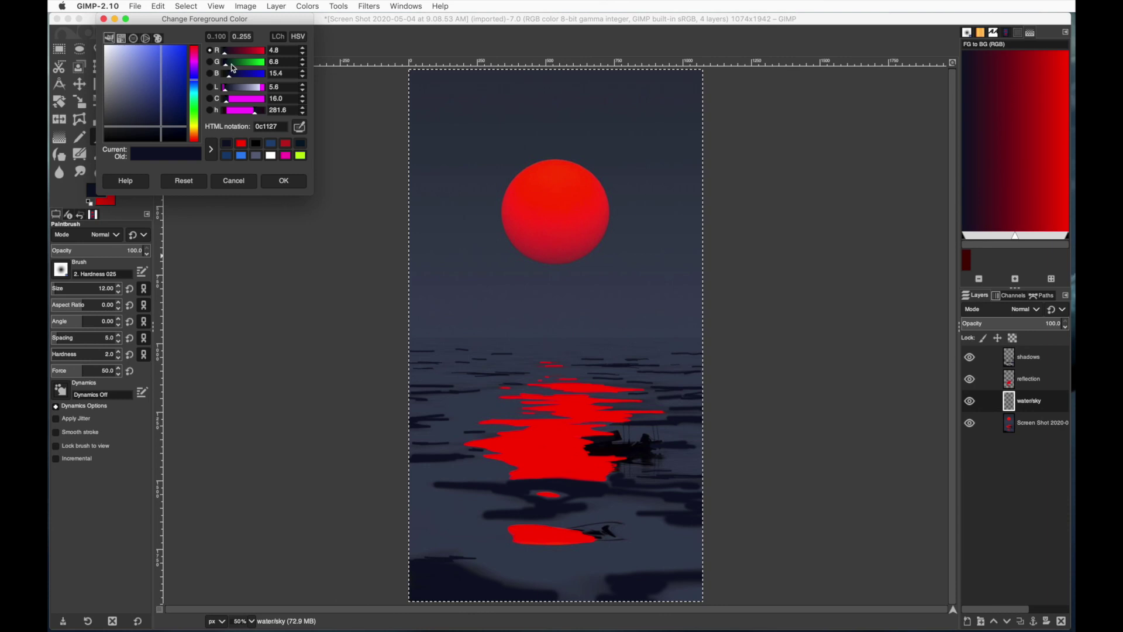
left_click(139, 111)
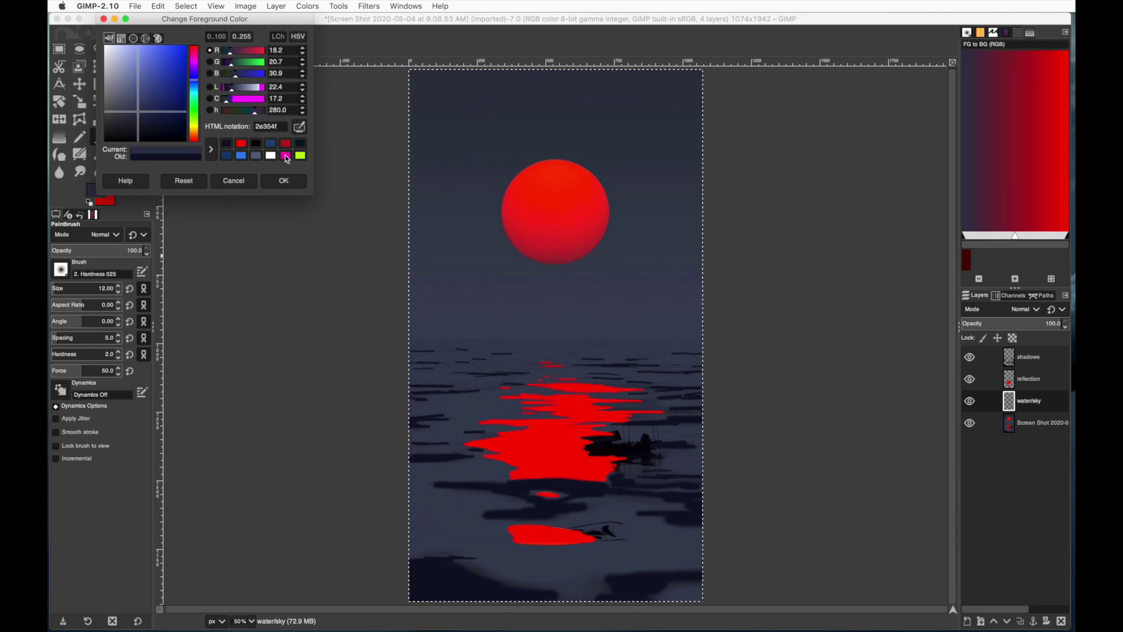
left_click(298, 181)
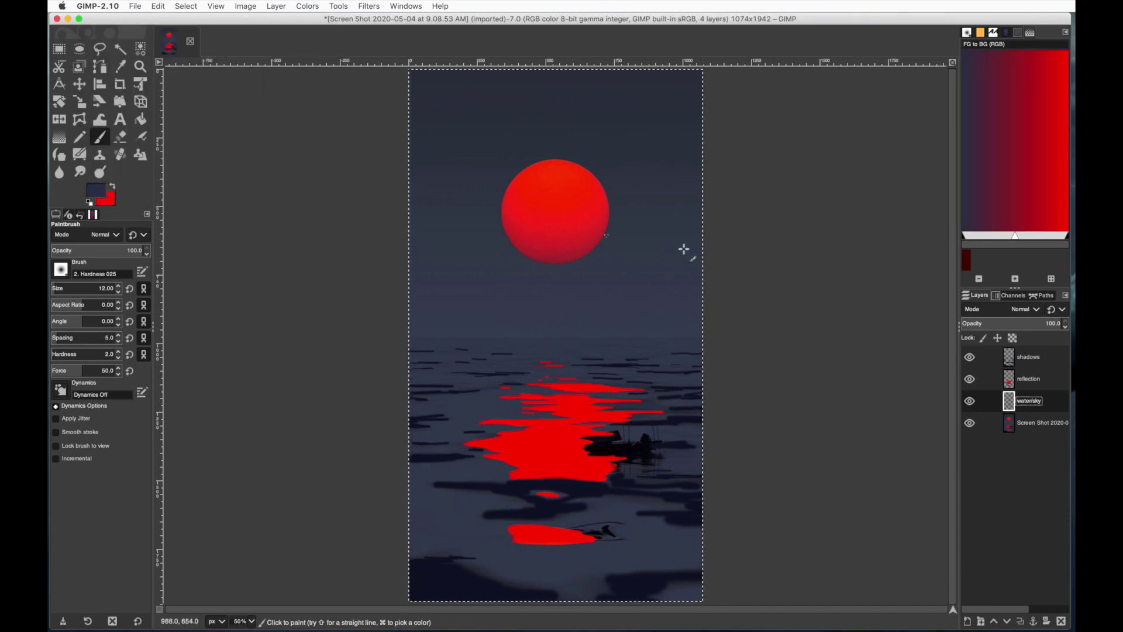
left_click(159, 6)
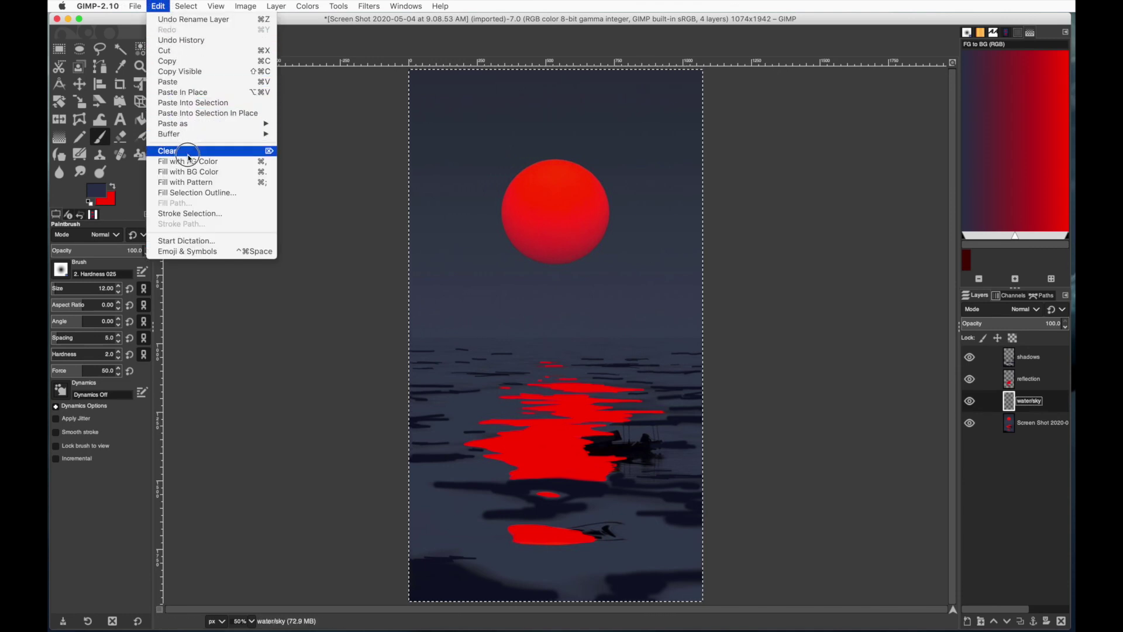
left_click(225, 163)
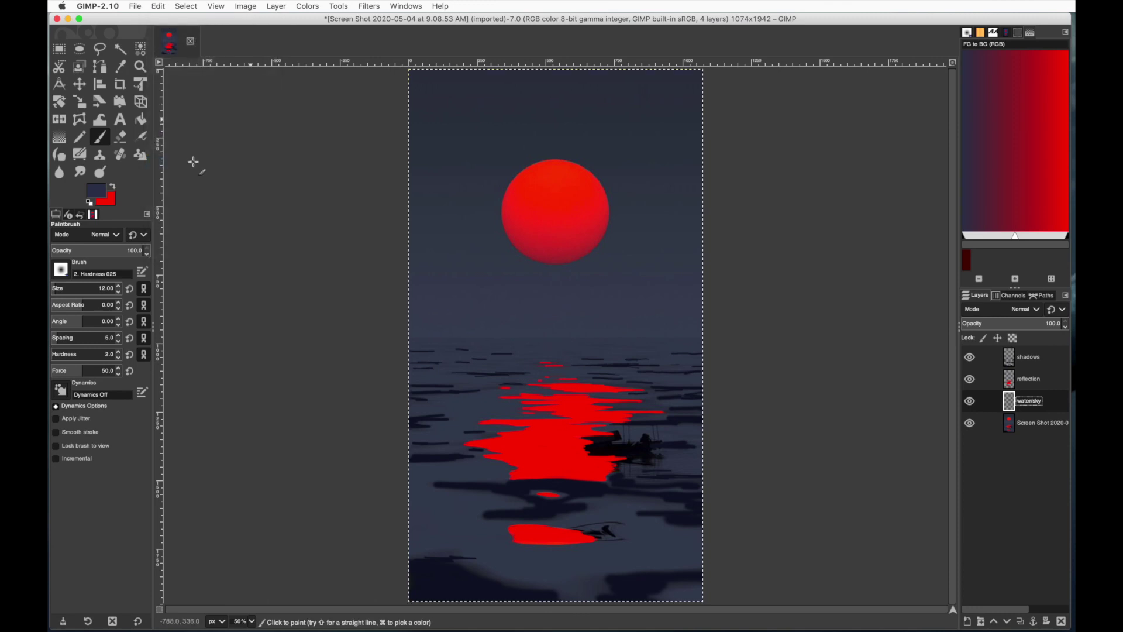
left_click(971, 402)
left_click(971, 402)
left_click(971, 403)
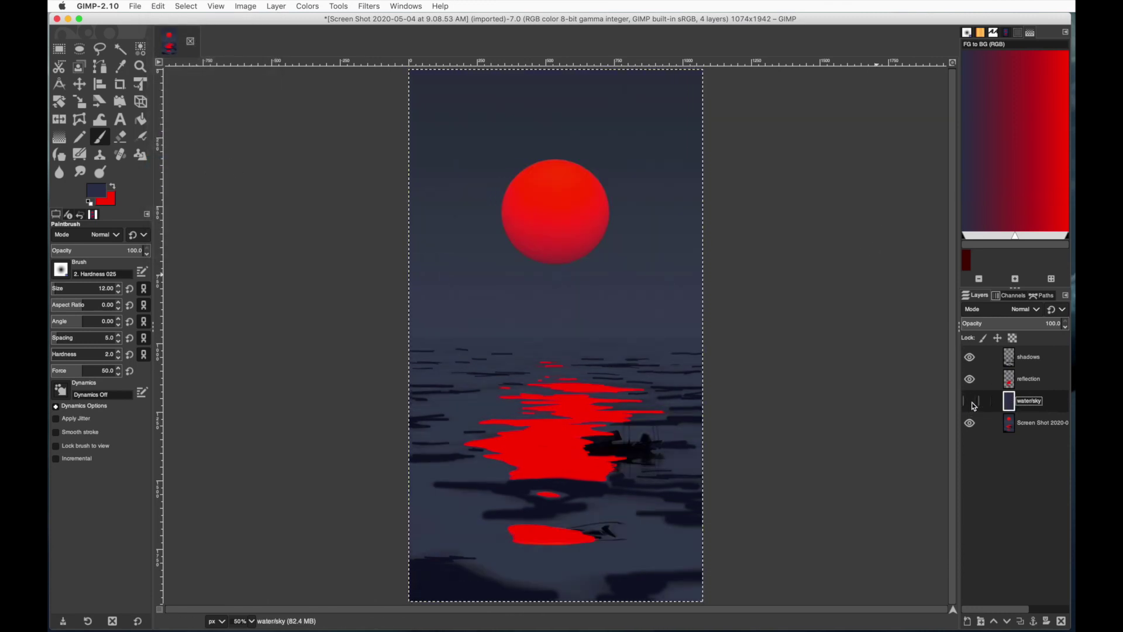
left_click(970, 402)
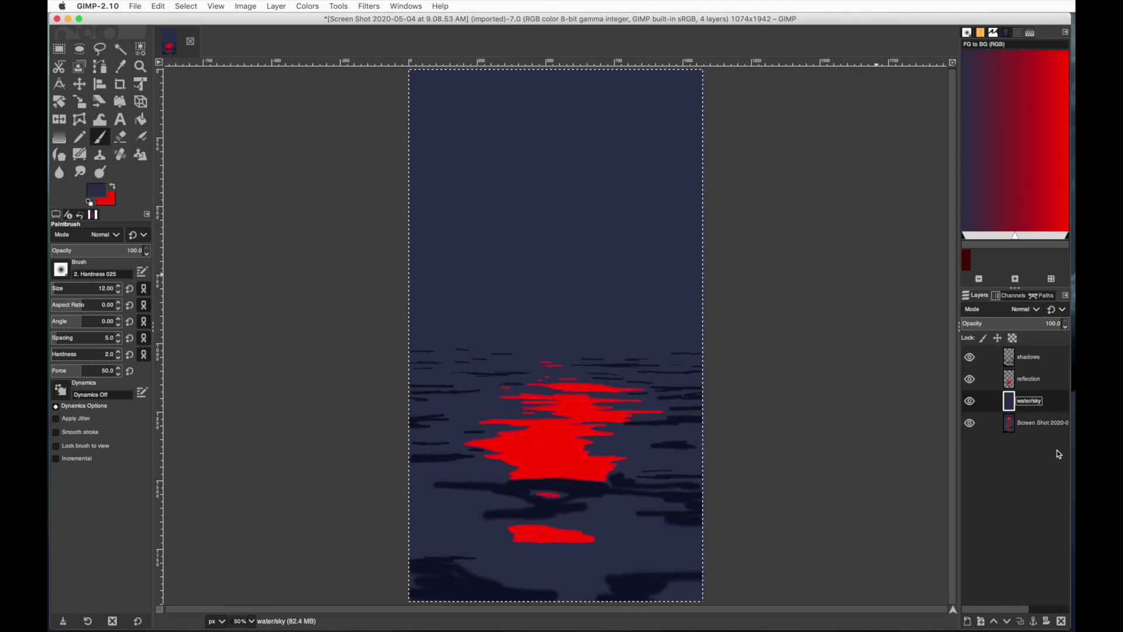
left_click(968, 621)
Step: Create a new layer named 'horizon'
left_click_drag(937, 488, 775, 319)
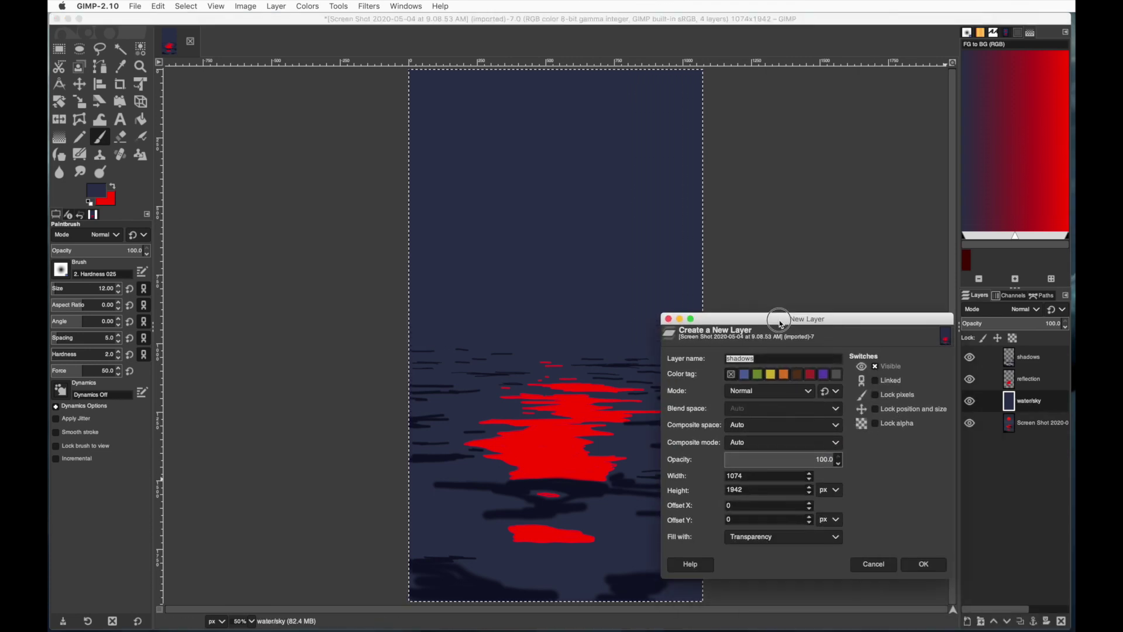
left_click(758, 358)
left_click_drag(758, 359, 719, 359)
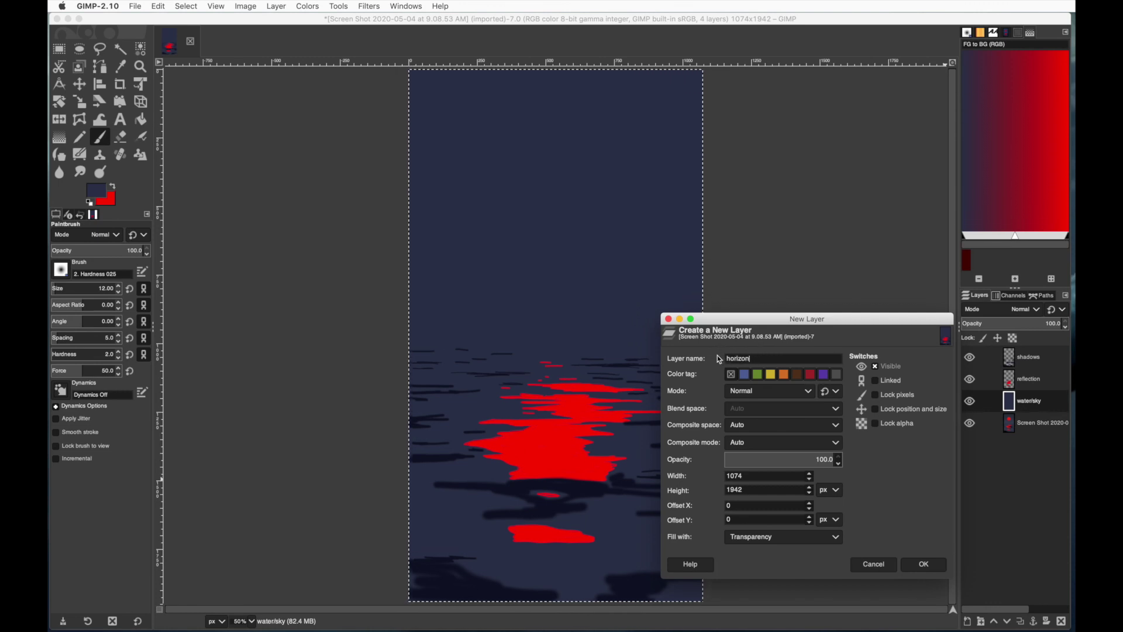
type("horizon")
left_click(919, 564)
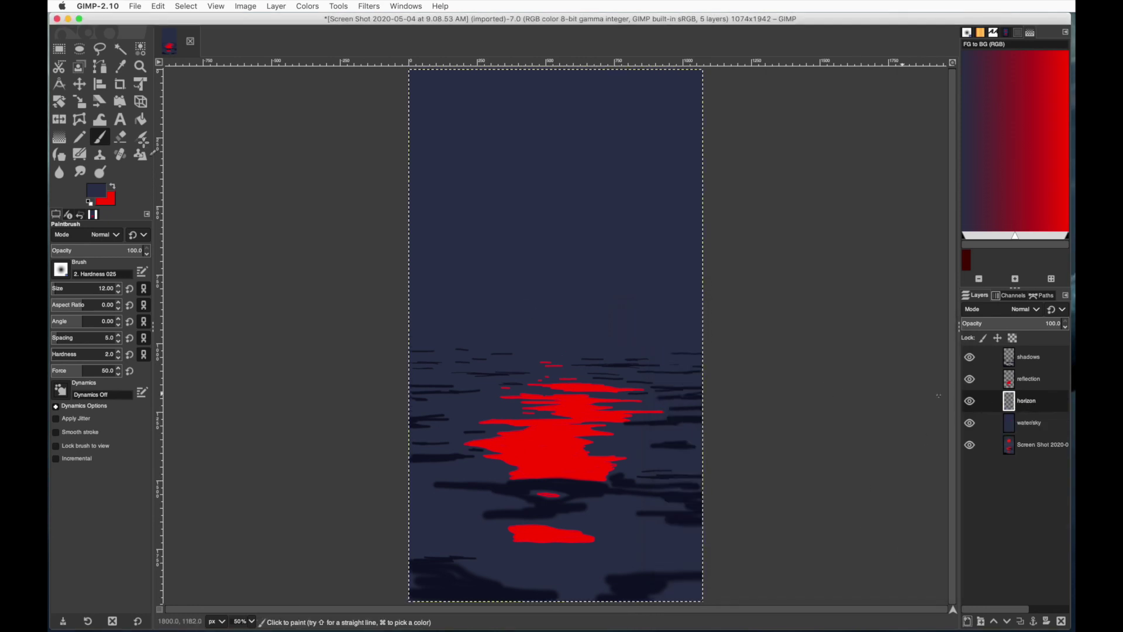
Step: Select the sky and paint a 3d4567 haze band above the horizon with a 338 brush
left_click(59, 49)
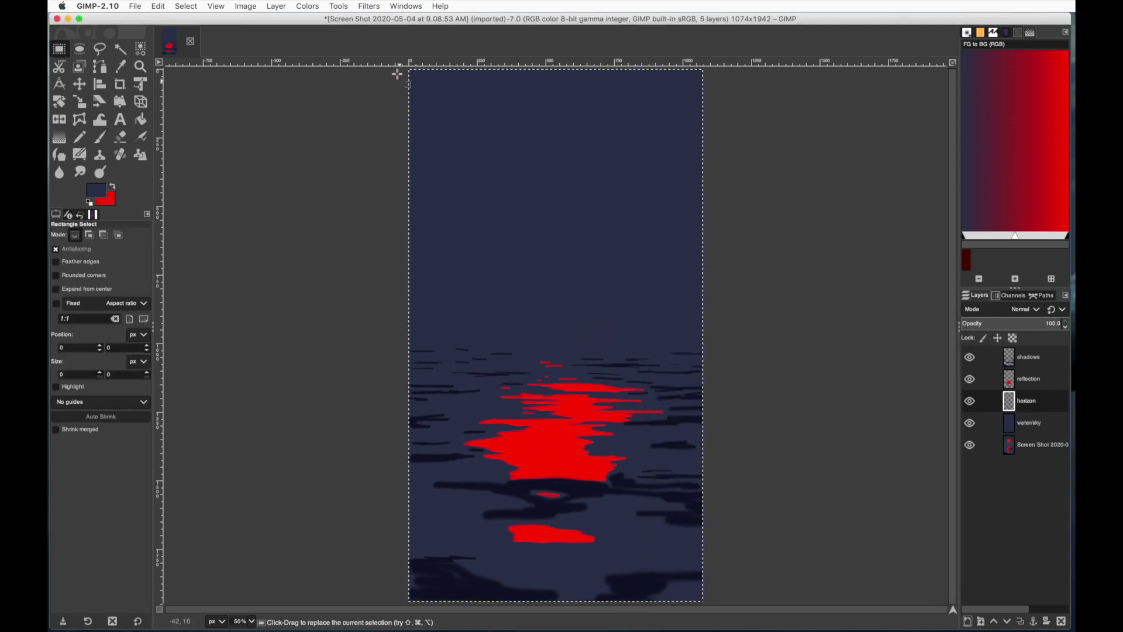
left_click_drag(399, 69, 783, 347)
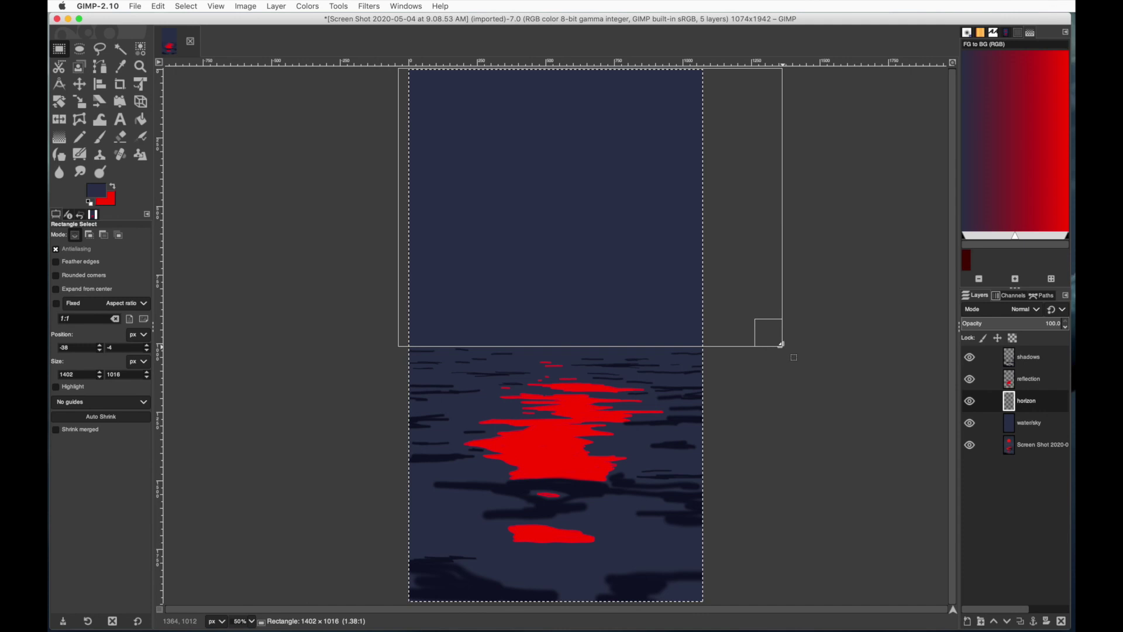
left_click(98, 192)
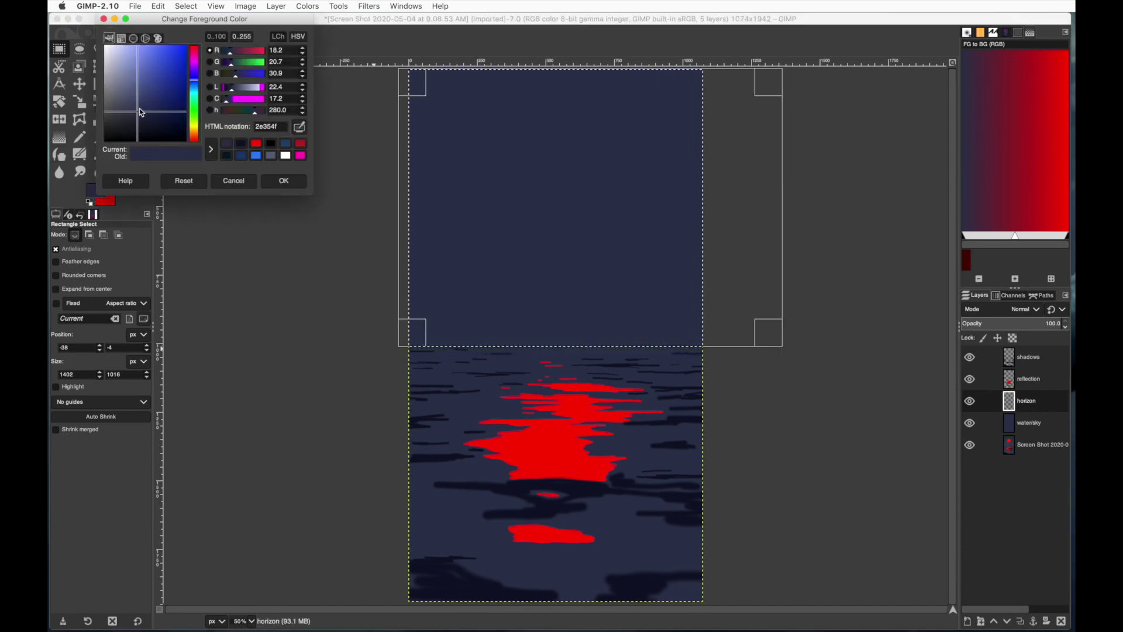
left_click_drag(140, 114, 164, 108)
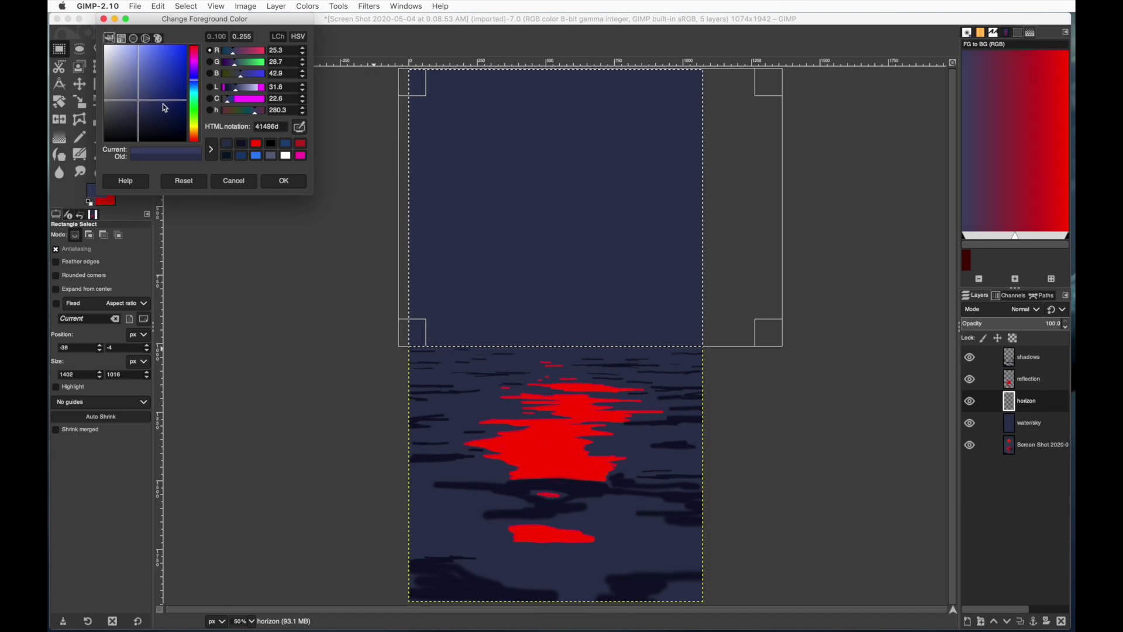
left_click(285, 180)
left_click(101, 138)
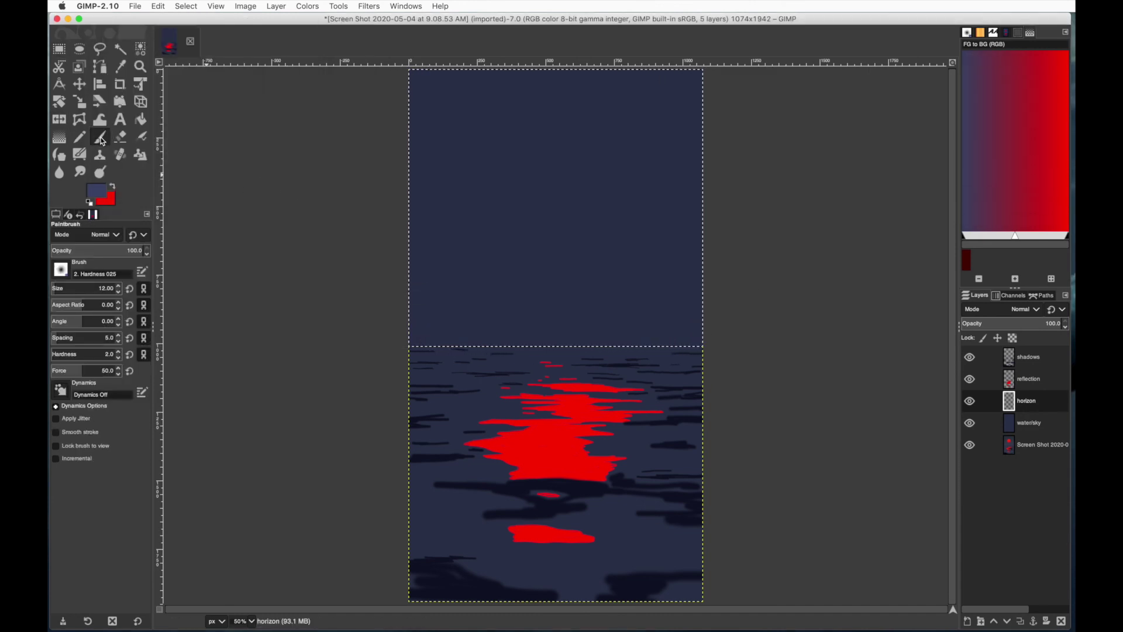
left_click_drag(95, 291, 319, 295)
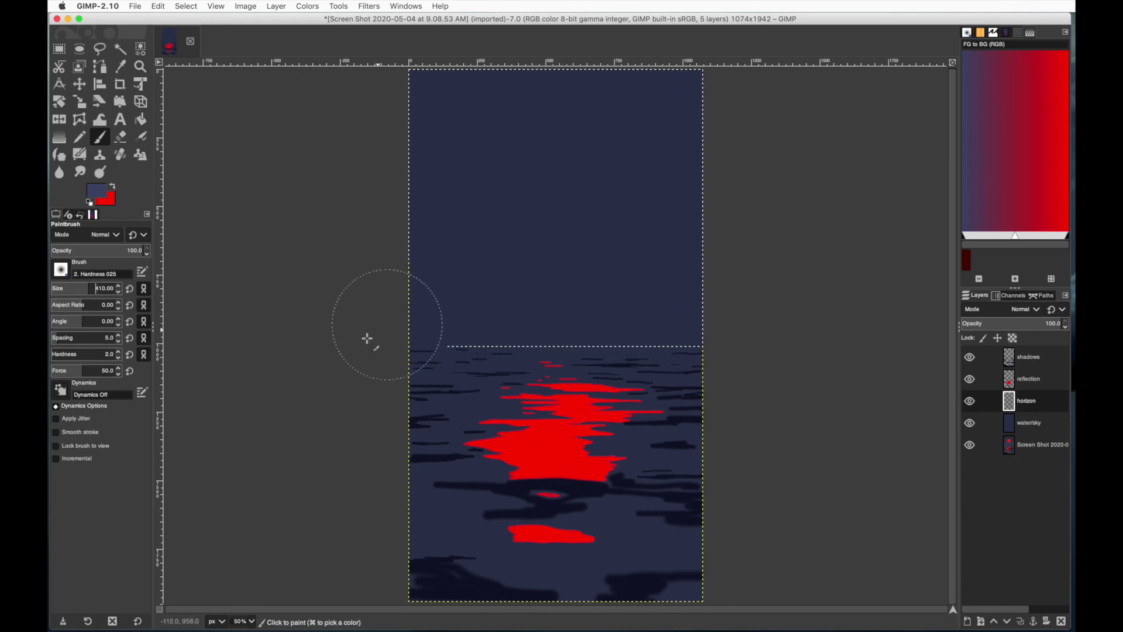
left_click_drag(369, 329, 724, 339)
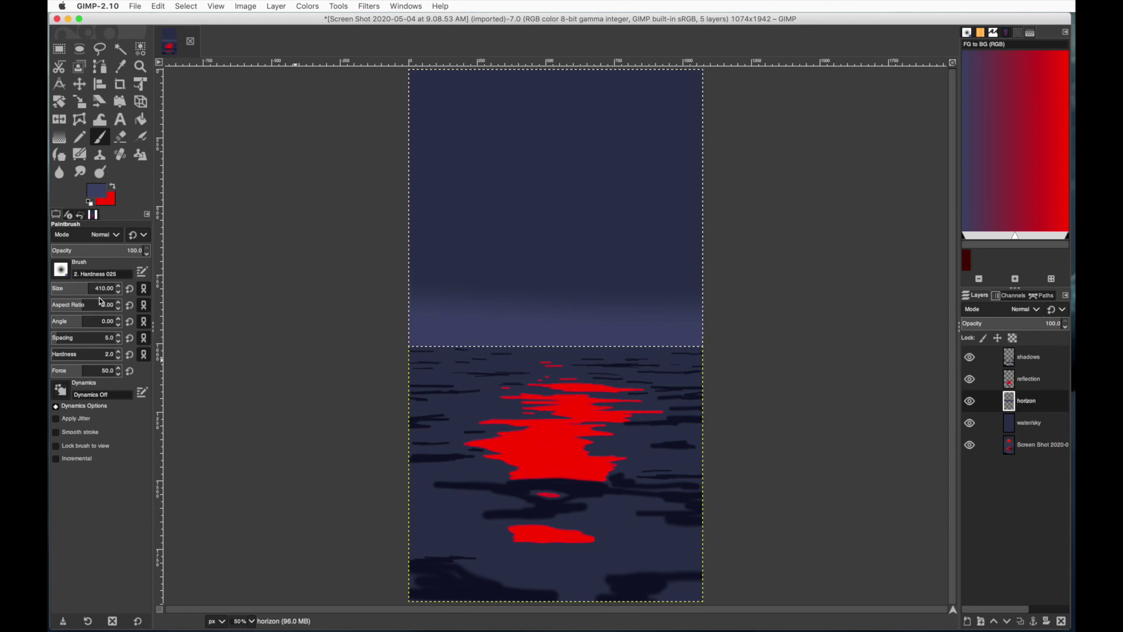
Step: Set the horizon layer to 88% opacity, clear the selection, and hide water/sky
left_click(1067, 327)
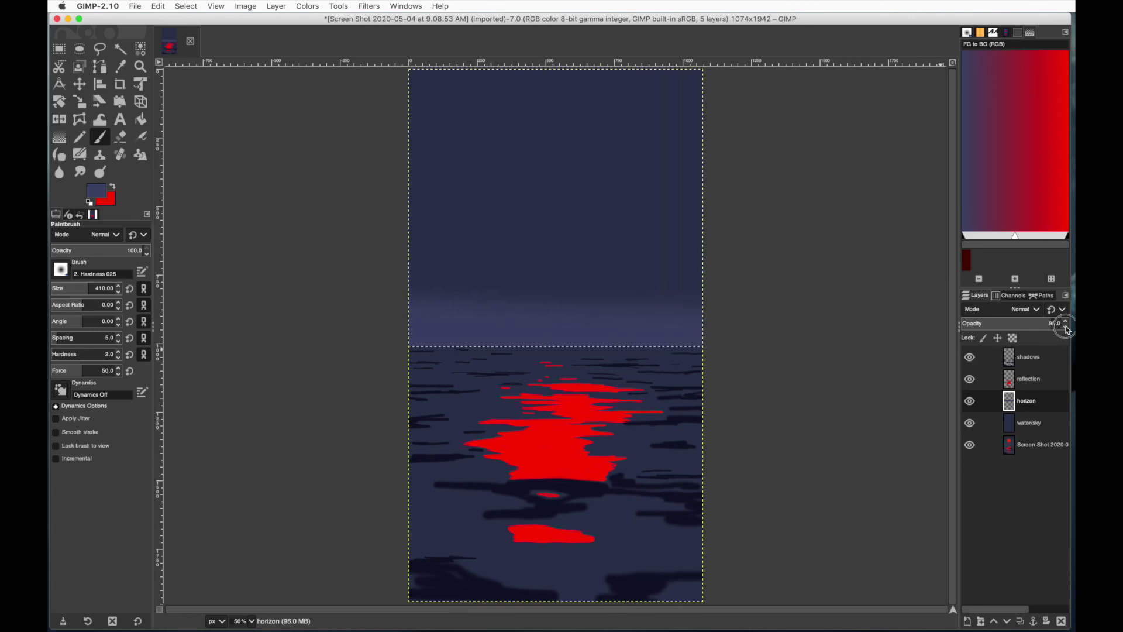
left_click(186, 6)
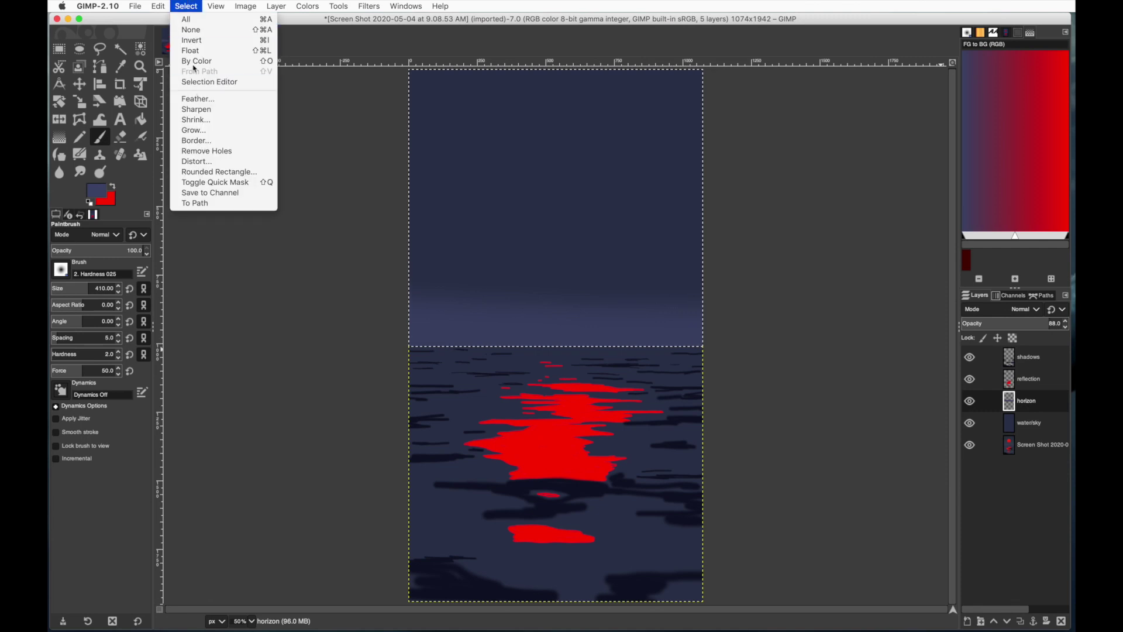
left_click(192, 30)
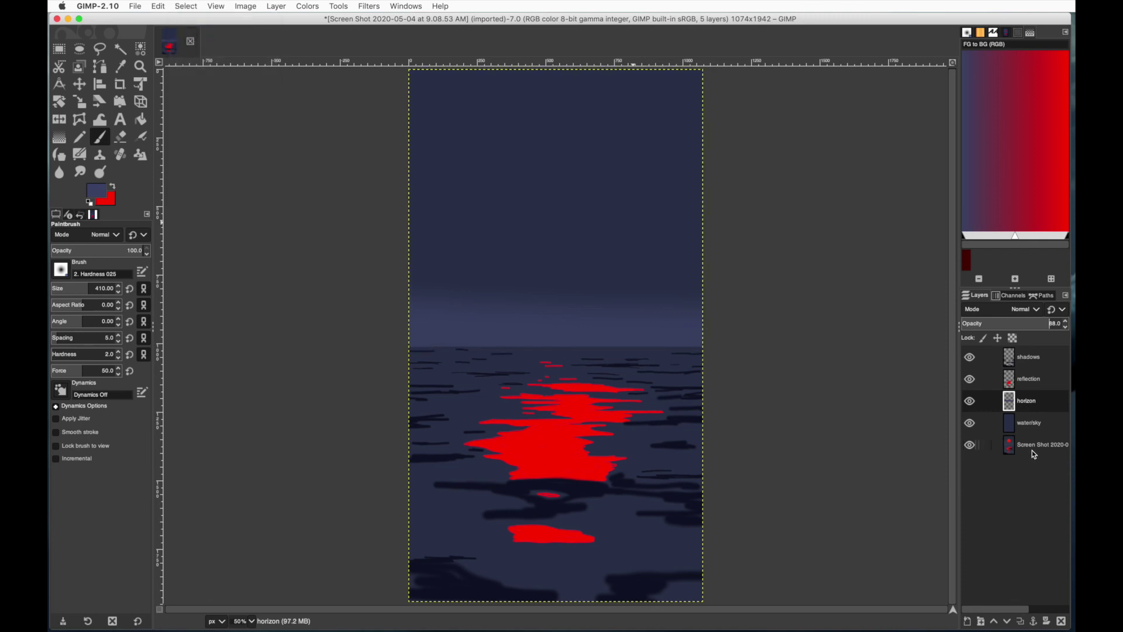
left_click(970, 424)
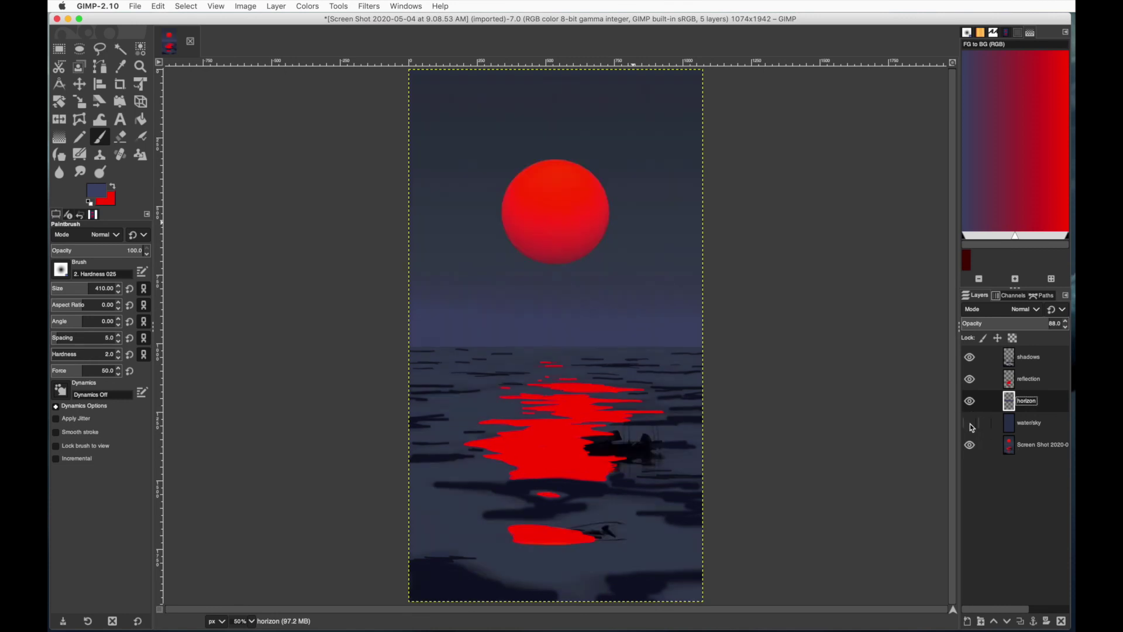
left_click(966, 623)
left_click_drag(884, 486, 696, 246)
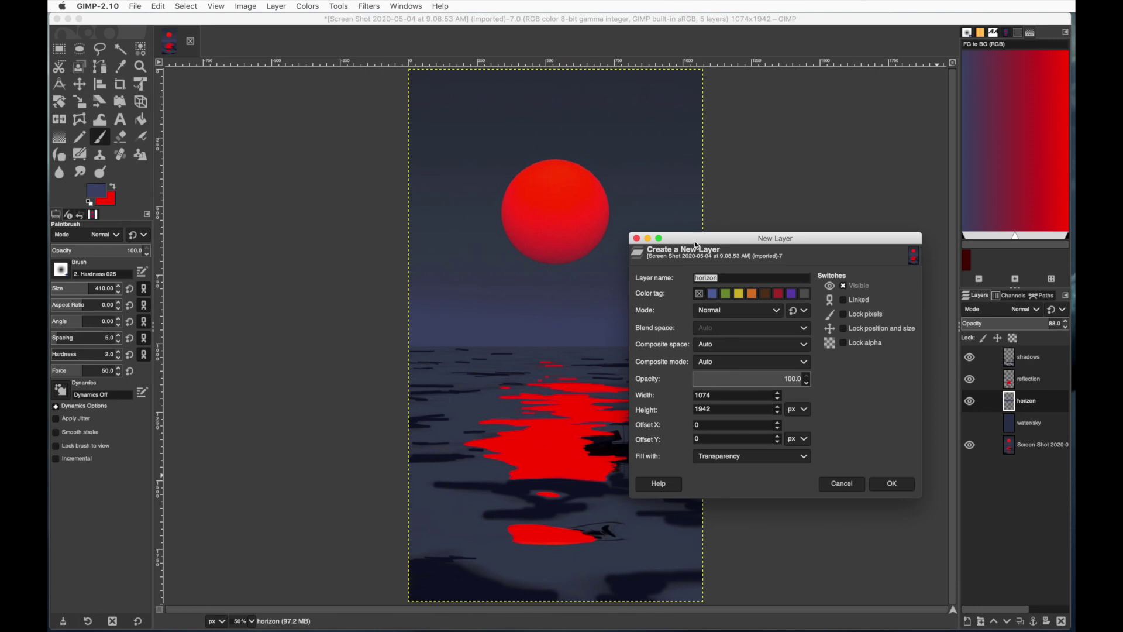
Step: Add a 'sun' layer and fill a circle over the reference sun with red
left_click(669, 274)
left_click(891, 484)
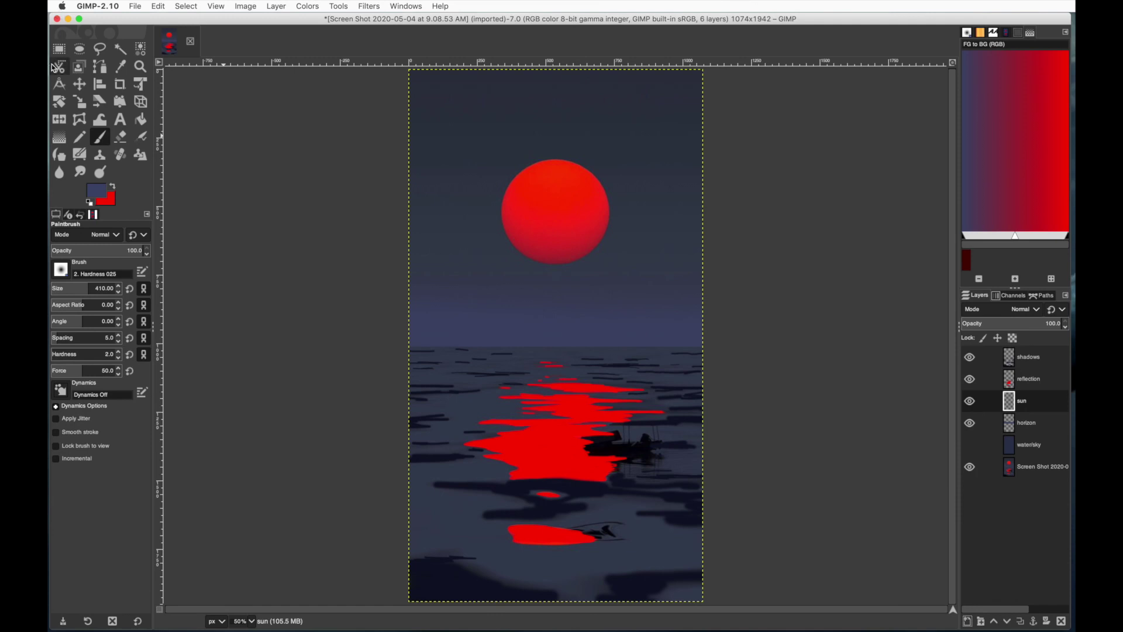
left_click(79, 48)
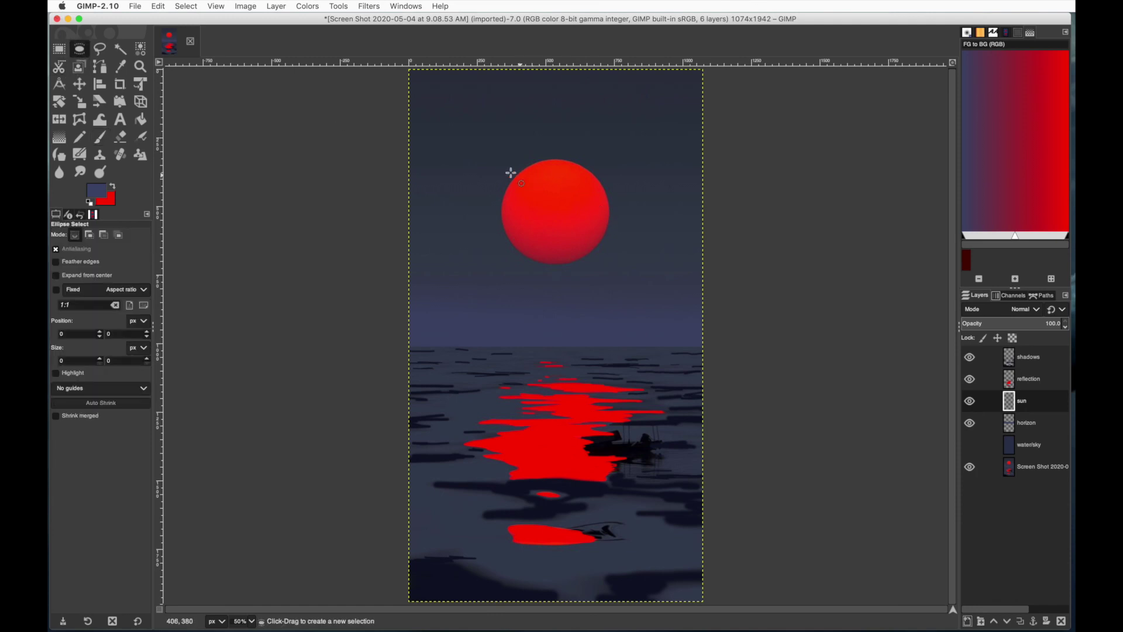
left_click_drag(496, 164, 608, 252)
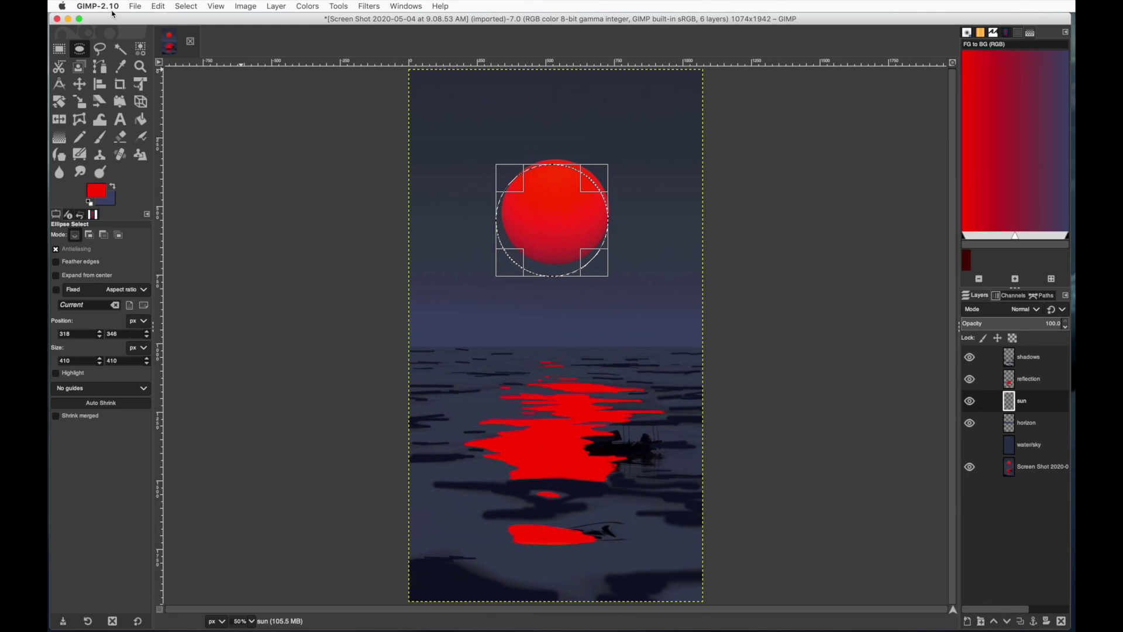
left_click(157, 6)
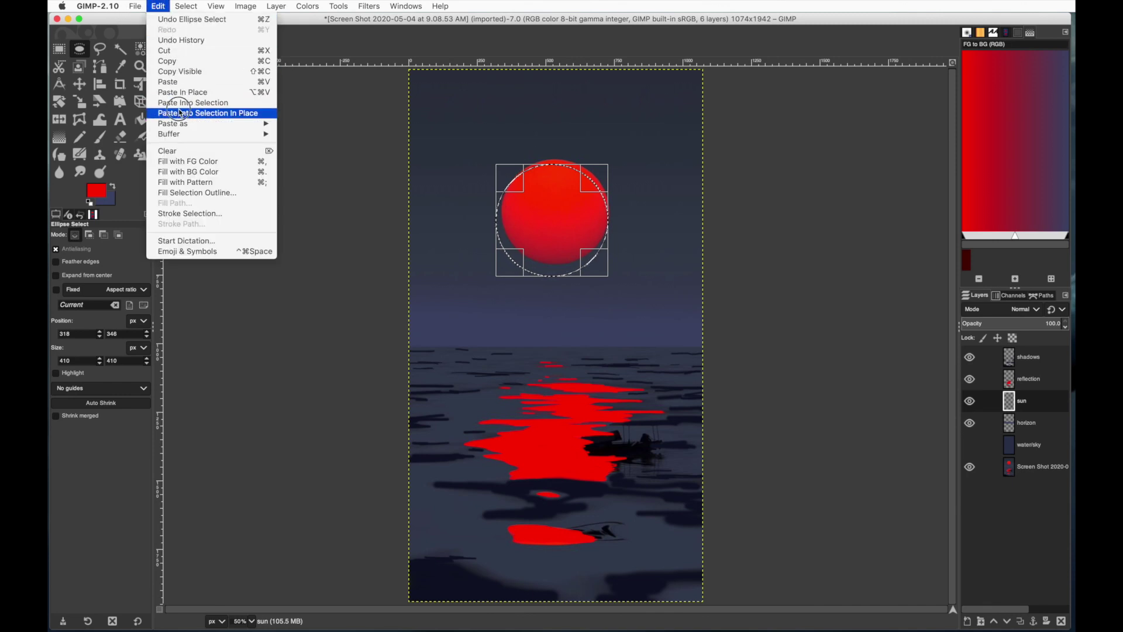
left_click(185, 163)
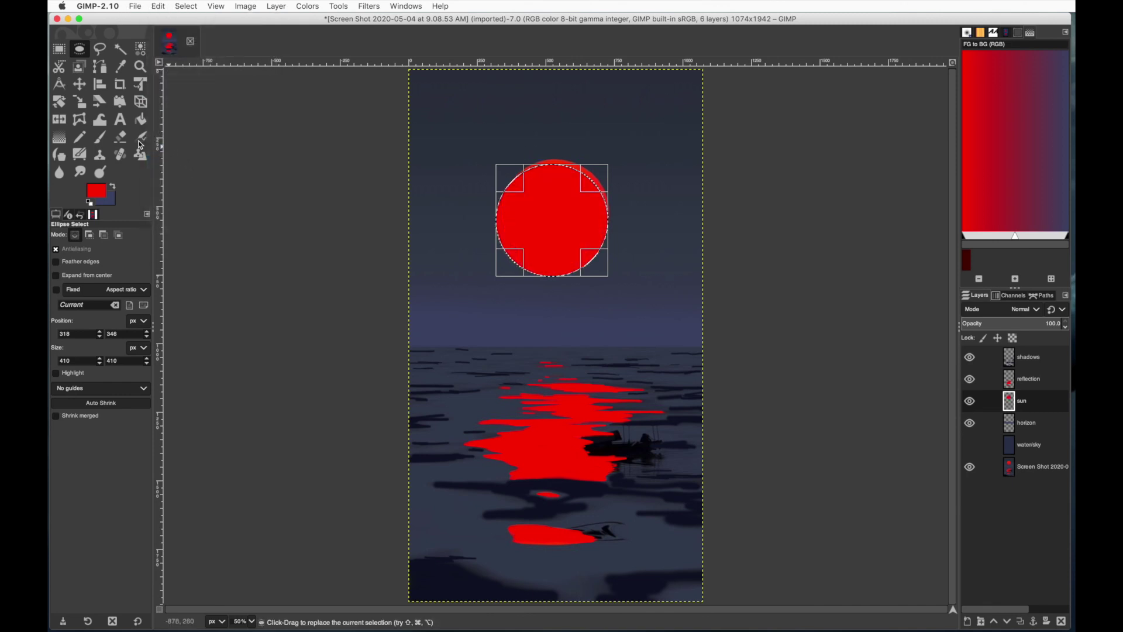
Step: Brush a darker red across the sun's lower part, then deselect
left_click(95, 194)
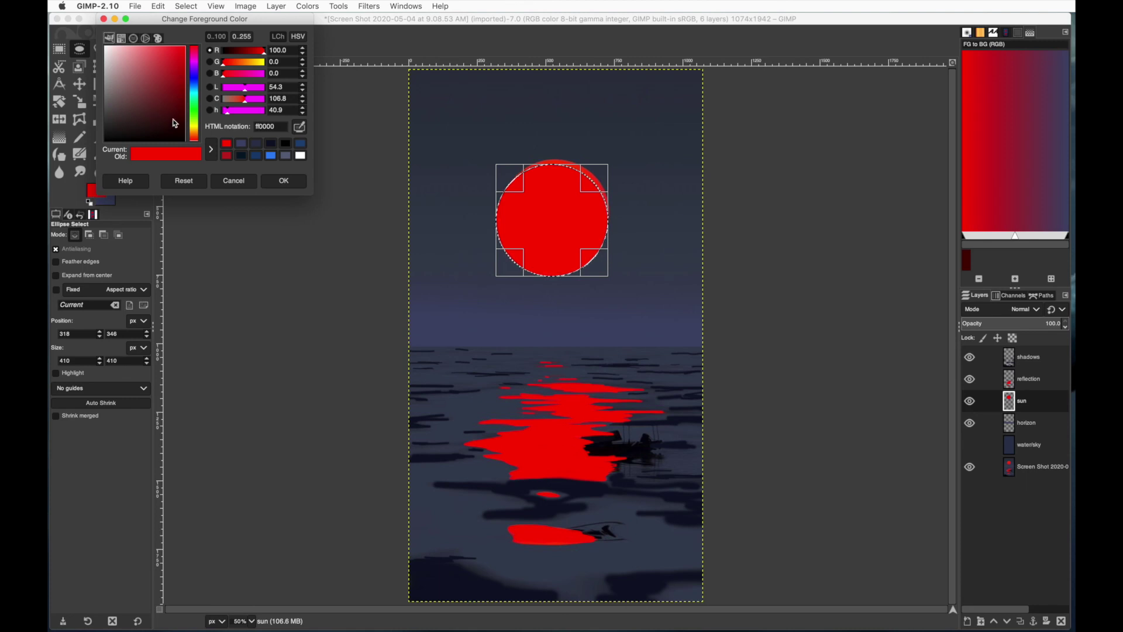
left_click(227, 155)
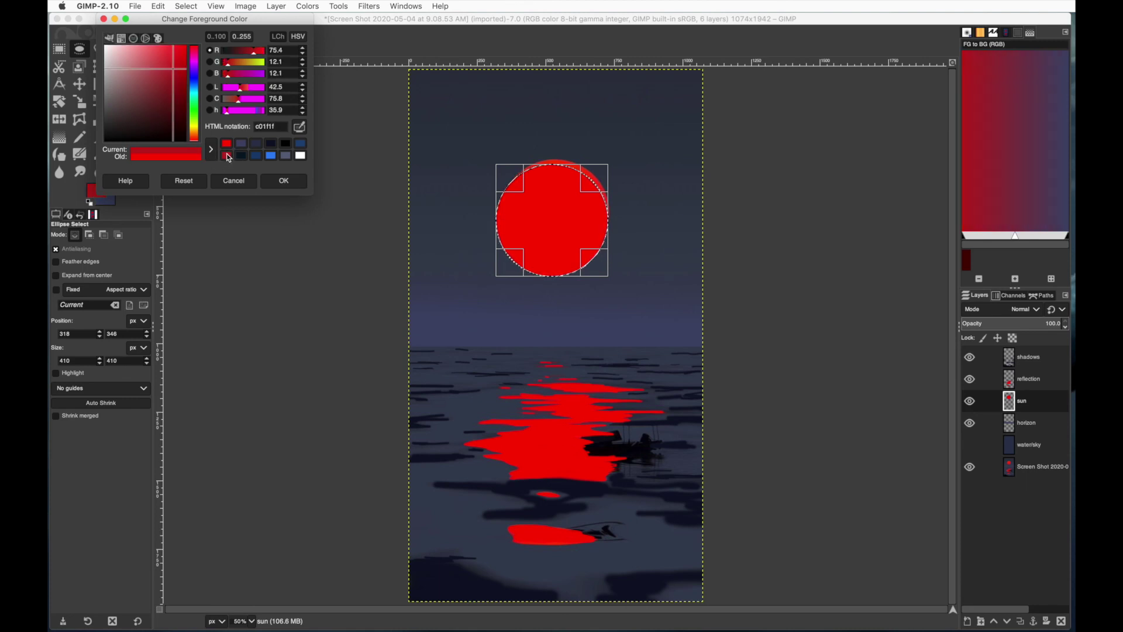
left_click(284, 180)
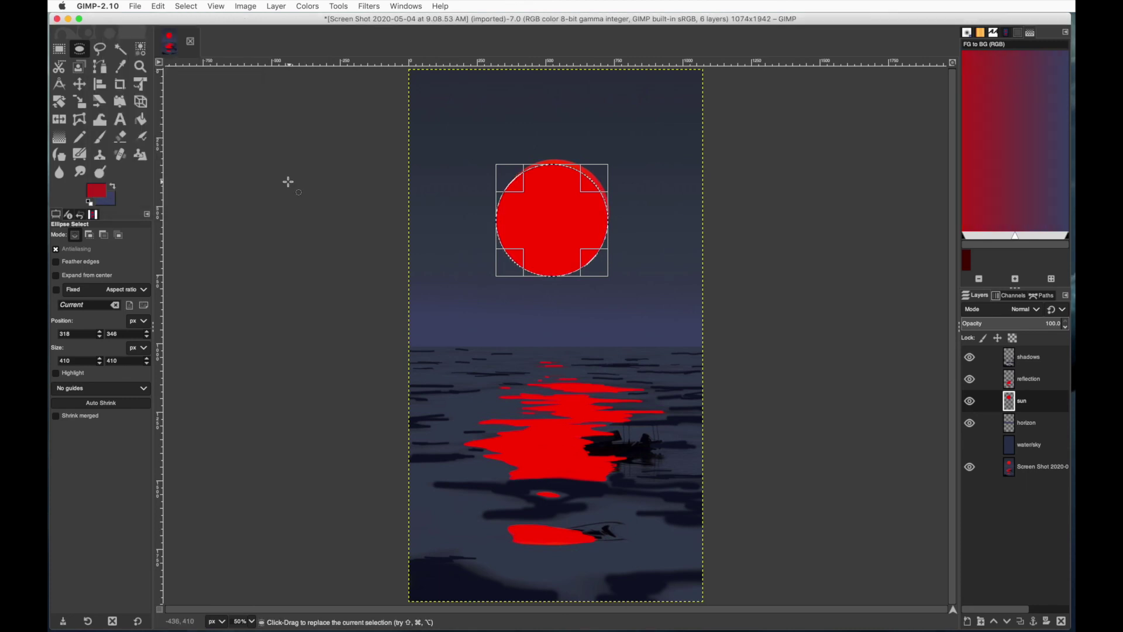
left_click(99, 136)
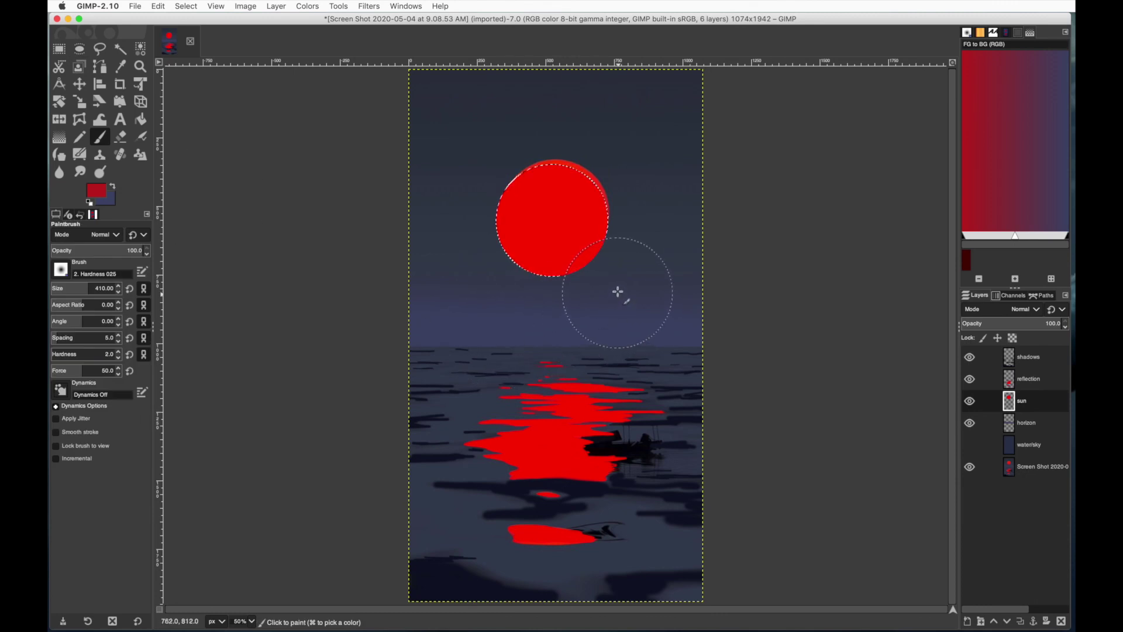
mouse_move(618, 291)
left_mouse_down()
mouse_move(469, 286)
mouse_move(652, 283)
mouse_move(577, 293)
mouse_move(446, 284)
mouse_move(623, 280)
mouse_move(685, 252)
mouse_move(685, 227)
mouse_move(598, 286)
mouse_move(535, 298)
mouse_move(454, 270)
left_mouse_up()
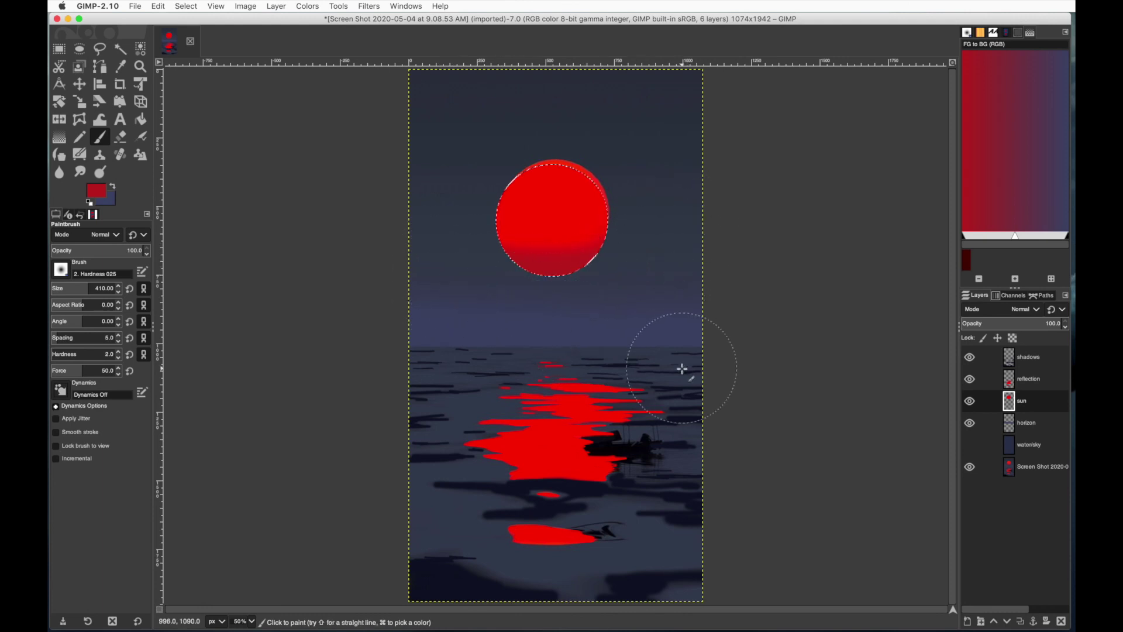
left_click(186, 6)
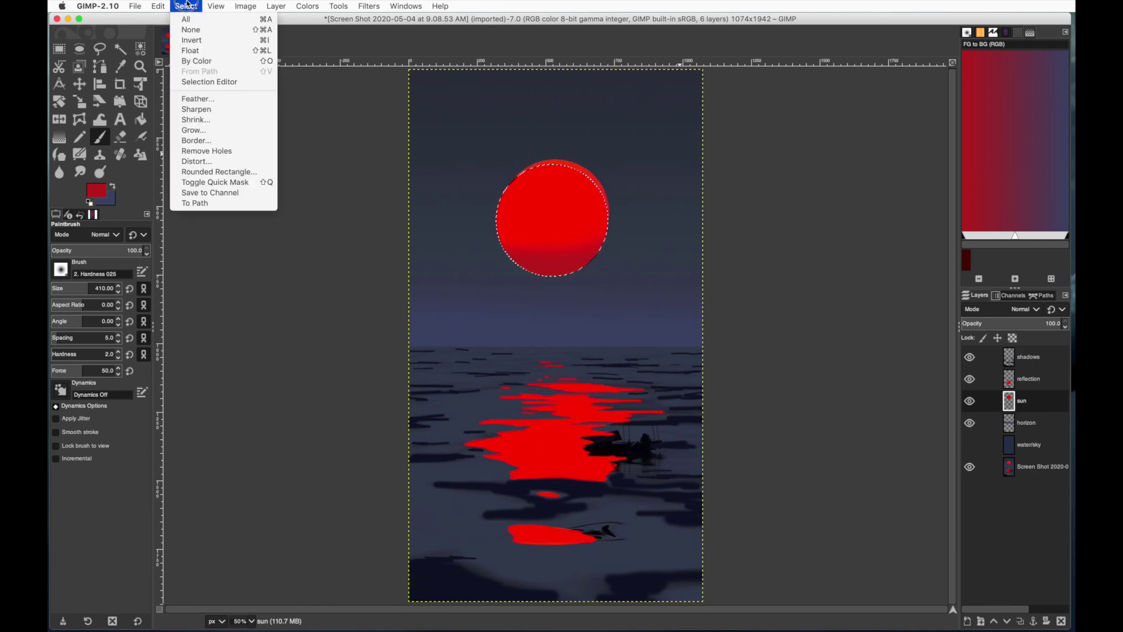
left_click(193, 29)
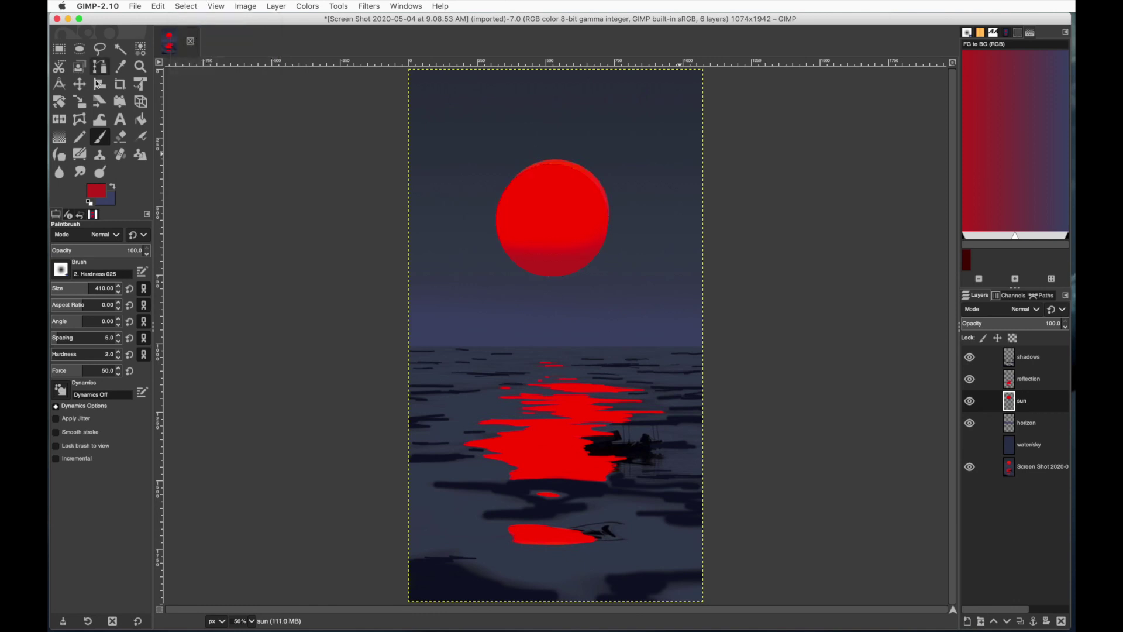
Step: Nudge the sun layer slightly up and to the right with the Scale tool
left_click(80, 101)
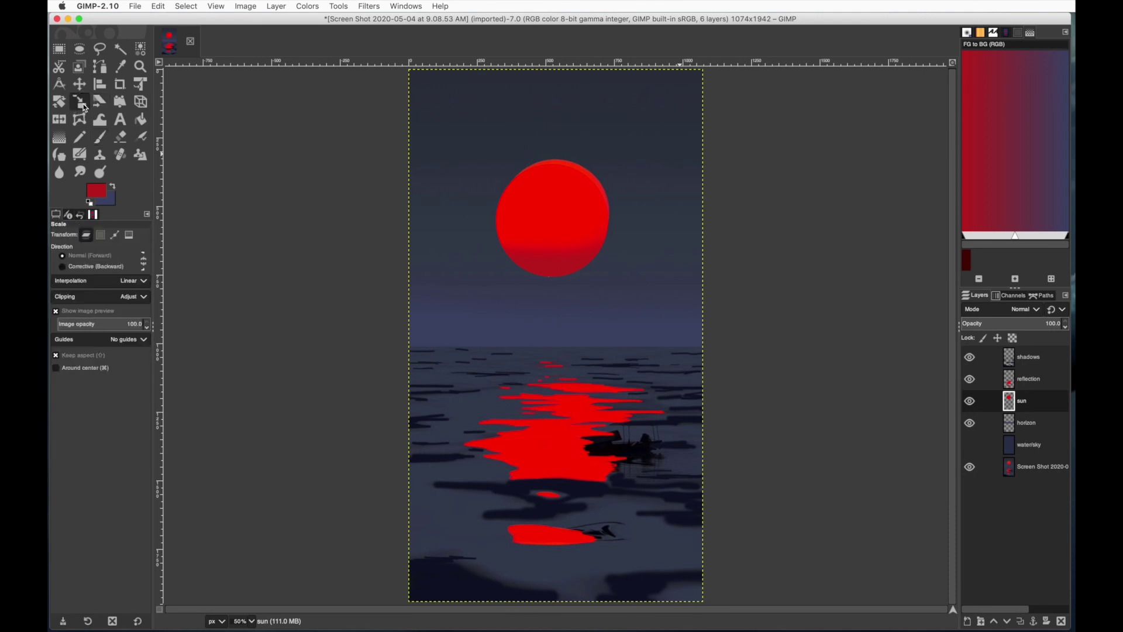
left_click(556, 253)
left_click_drag(558, 334, 562, 323)
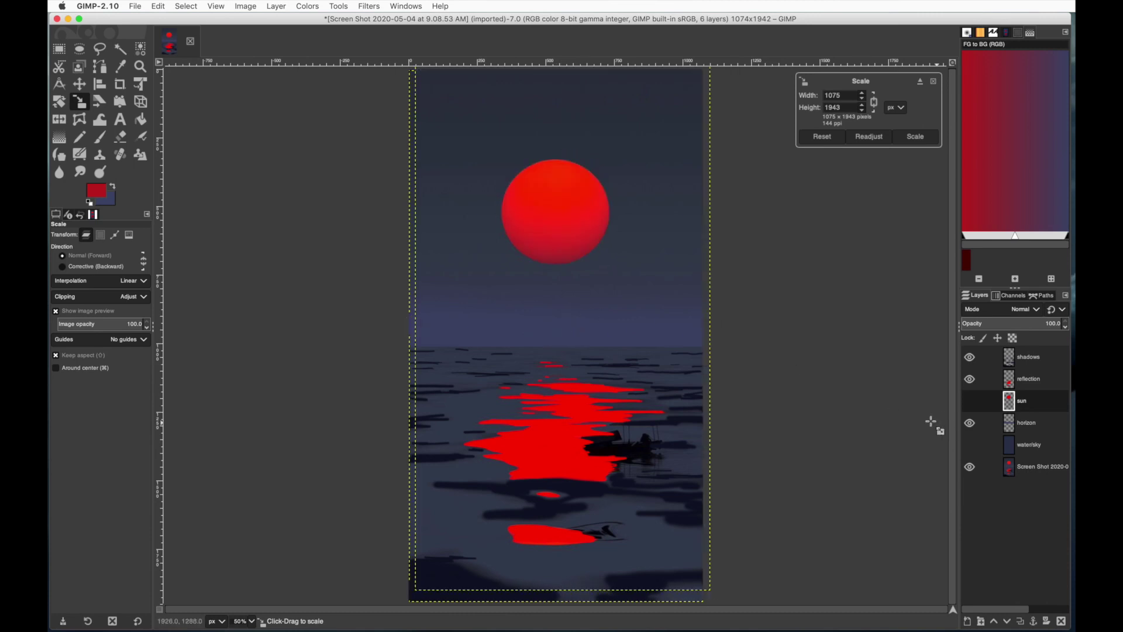
key("Return")
Step: Show the water/sky layer again, make shadows active, and bring up Filters > Blur
left_click(970, 446)
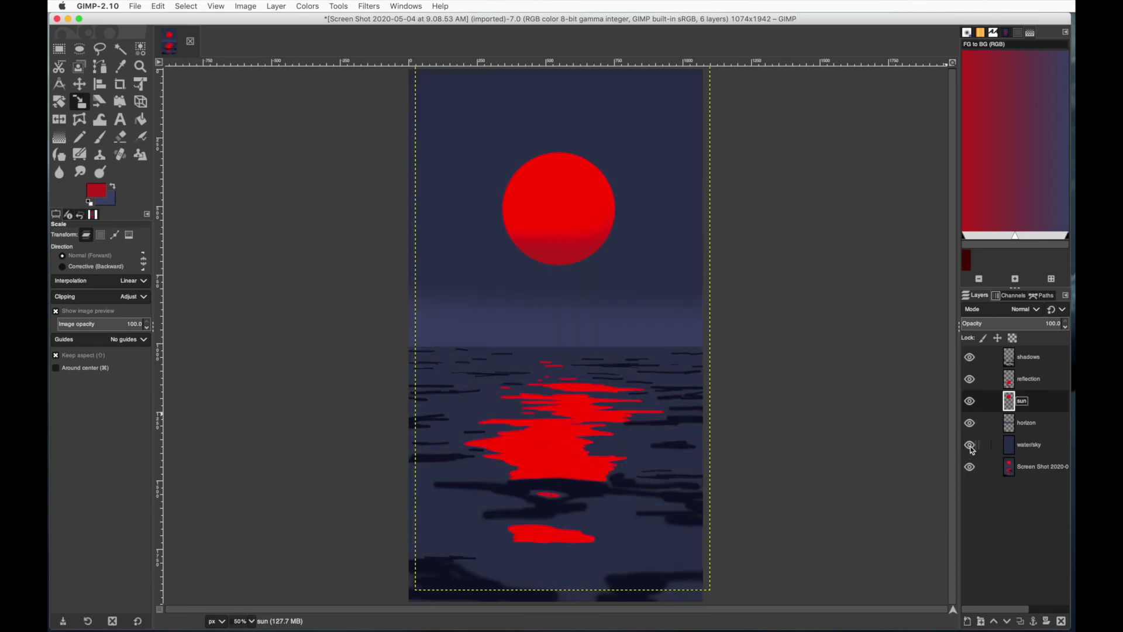
left_click(1031, 468)
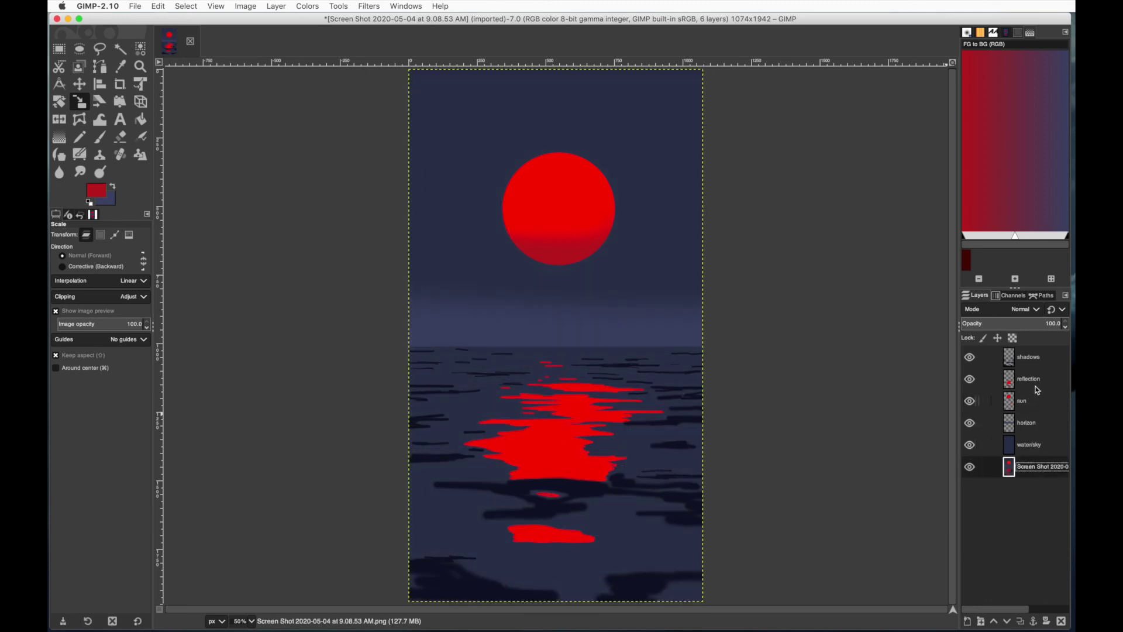
left_click(1033, 361)
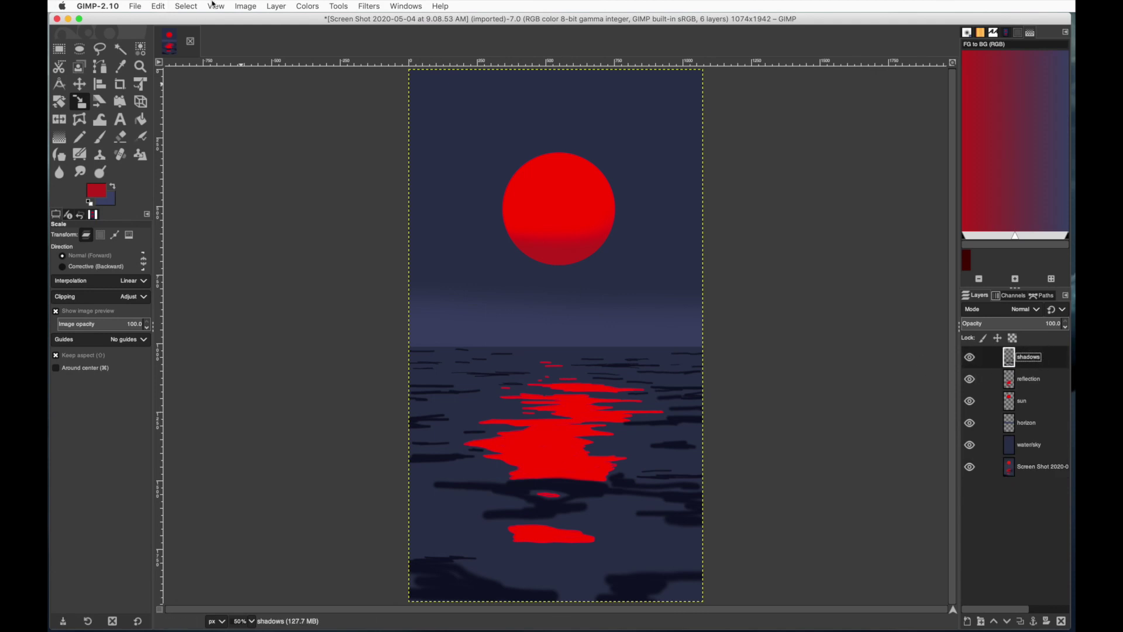
left_click(368, 5)
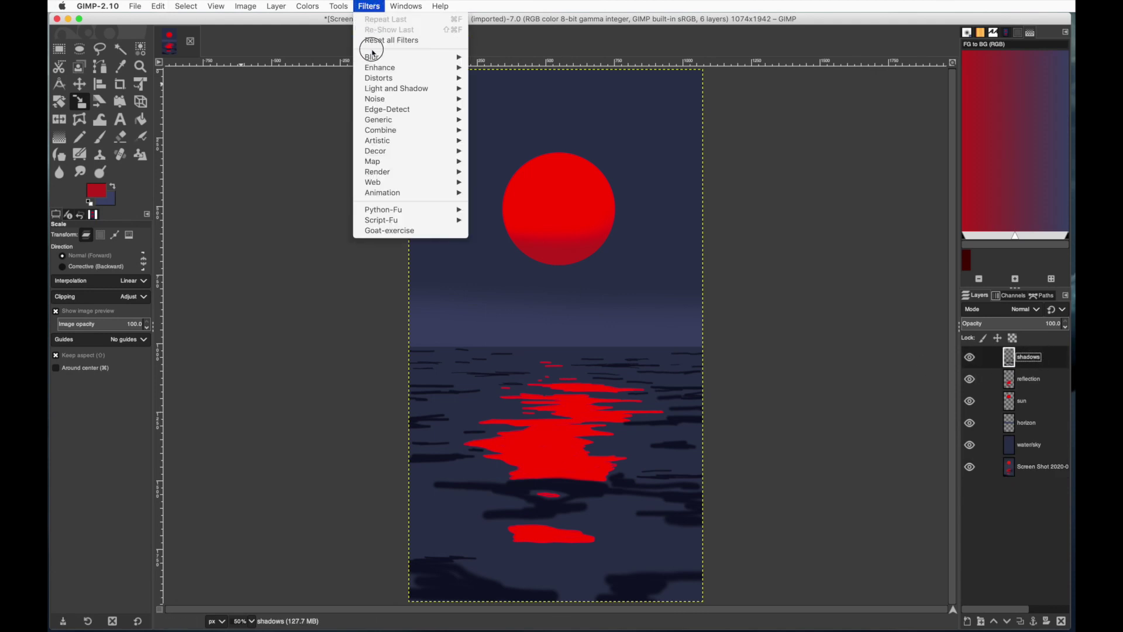
mouse_move(374, 58)
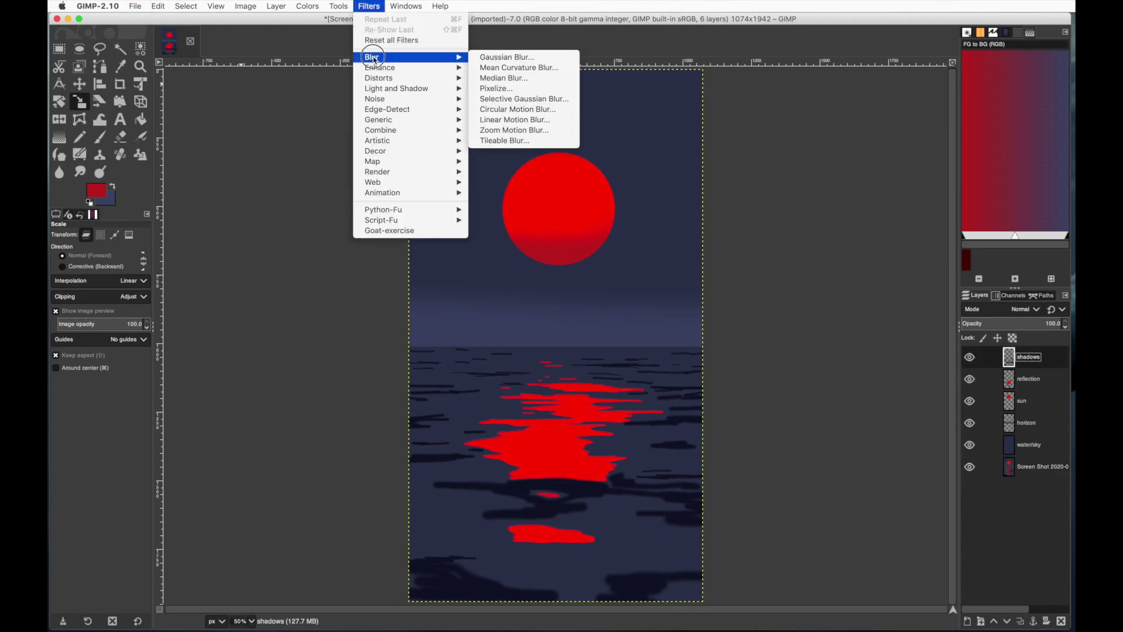
Step: Apply a horizontal Linear Motion Blur of about 44 to the shadows layer
left_click(494, 125)
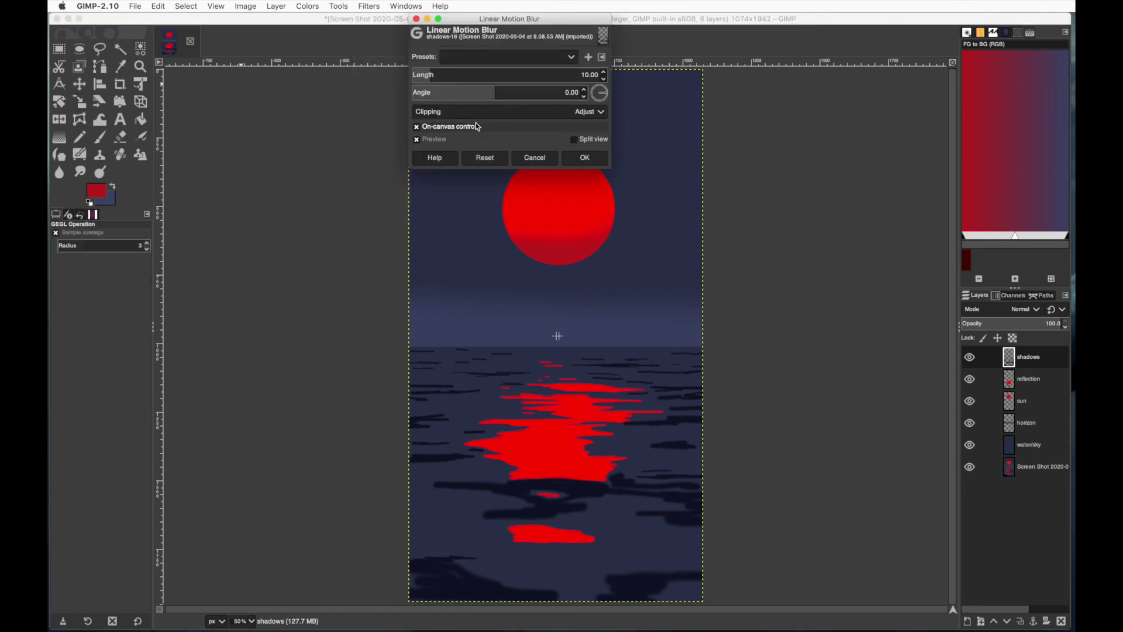
left_click_drag(430, 78, 562, 81)
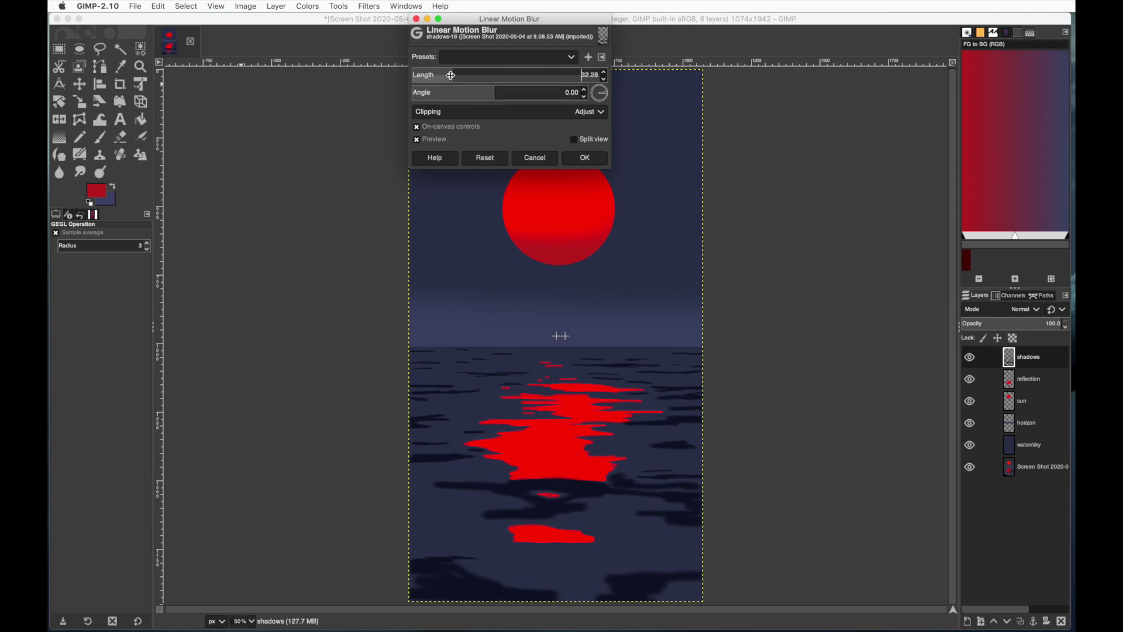
mouse_move(450, 75)
left_mouse_down()
mouse_move(501, 75)
mouse_move(462, 78)
left_mouse_up()
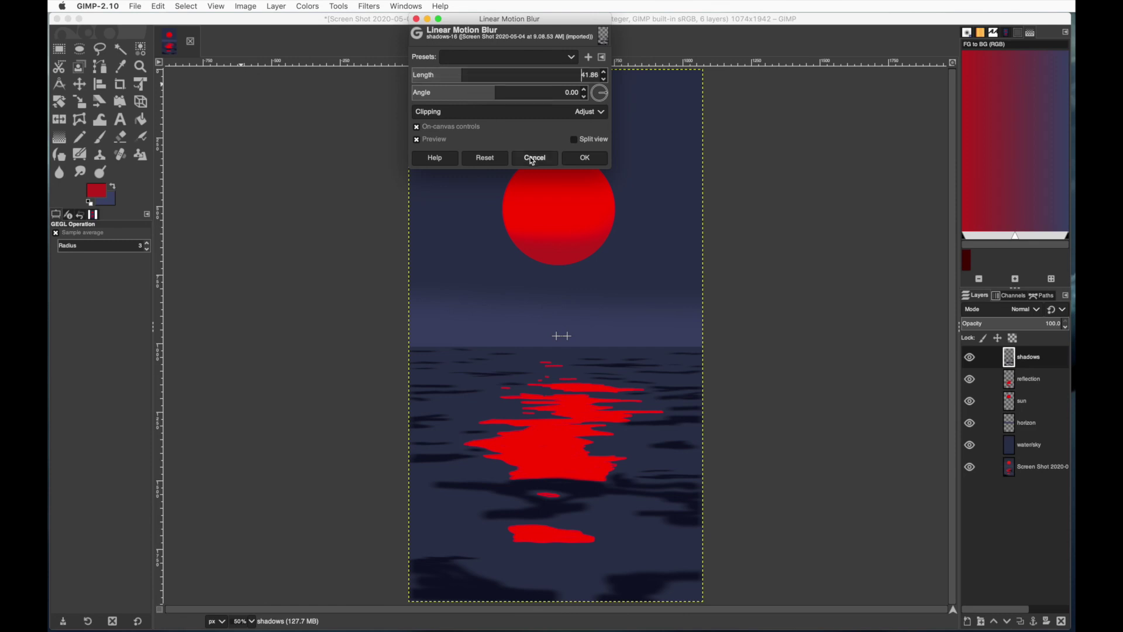
left_click(584, 158)
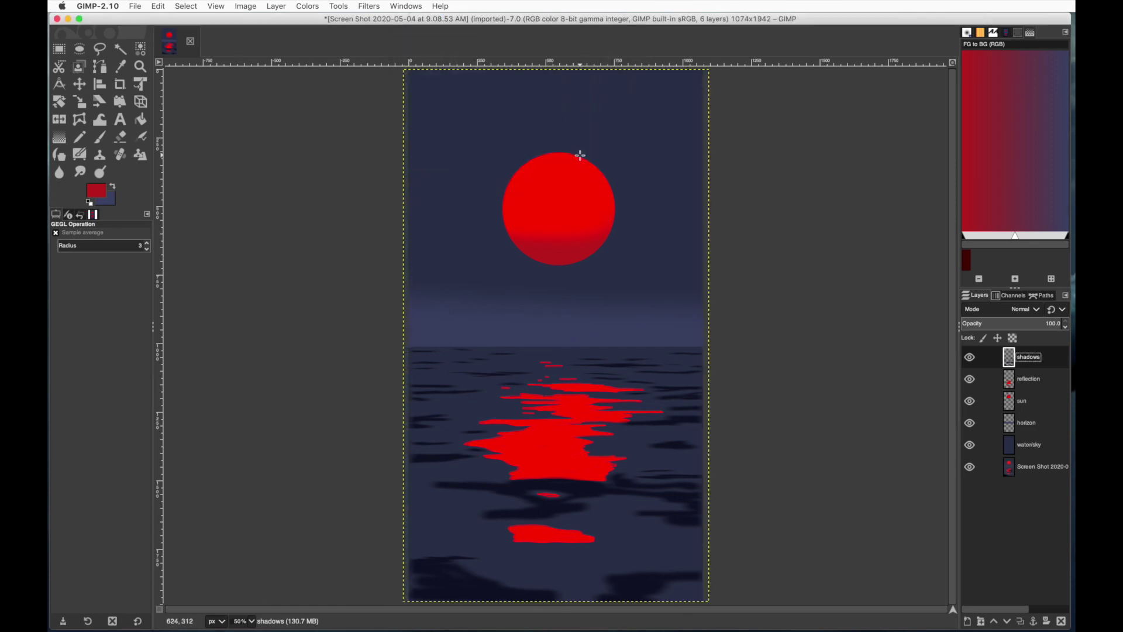
left_click(969, 358)
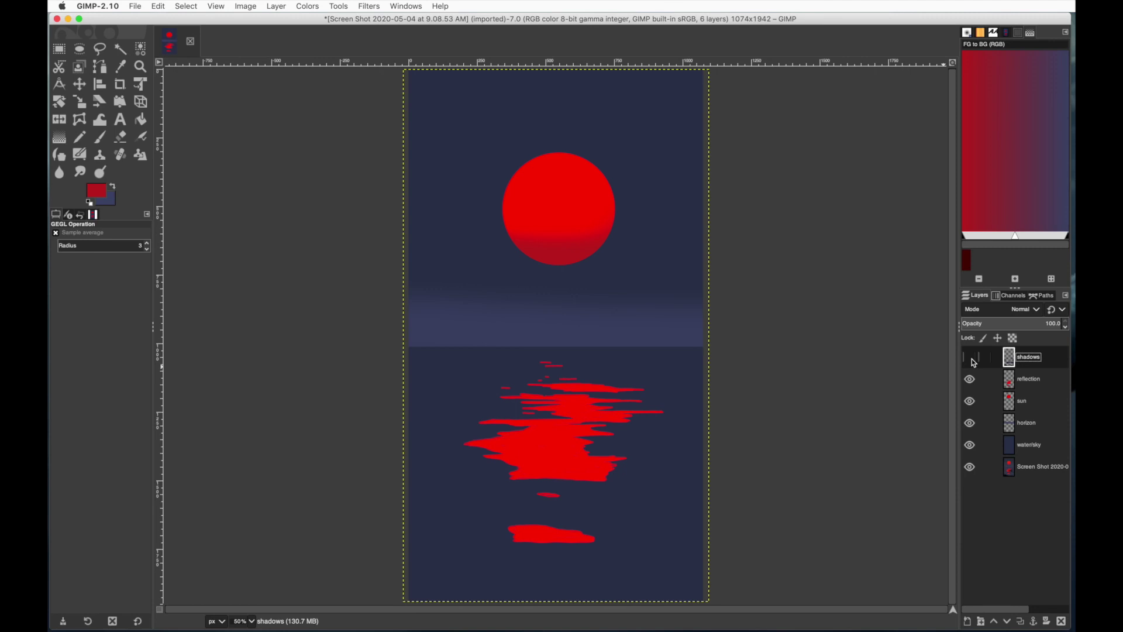
left_click(969, 358)
Step: Soften the shadows with a 2.5 Gaussian Blur and lower their opacity to 93
left_click(369, 6)
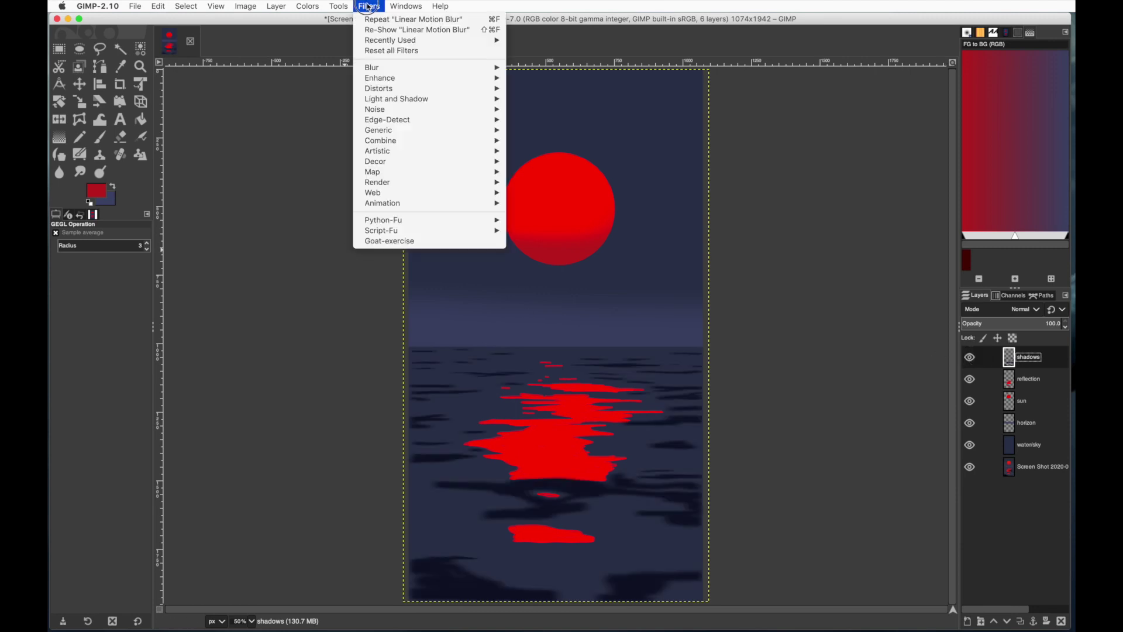
mouse_move(421, 67)
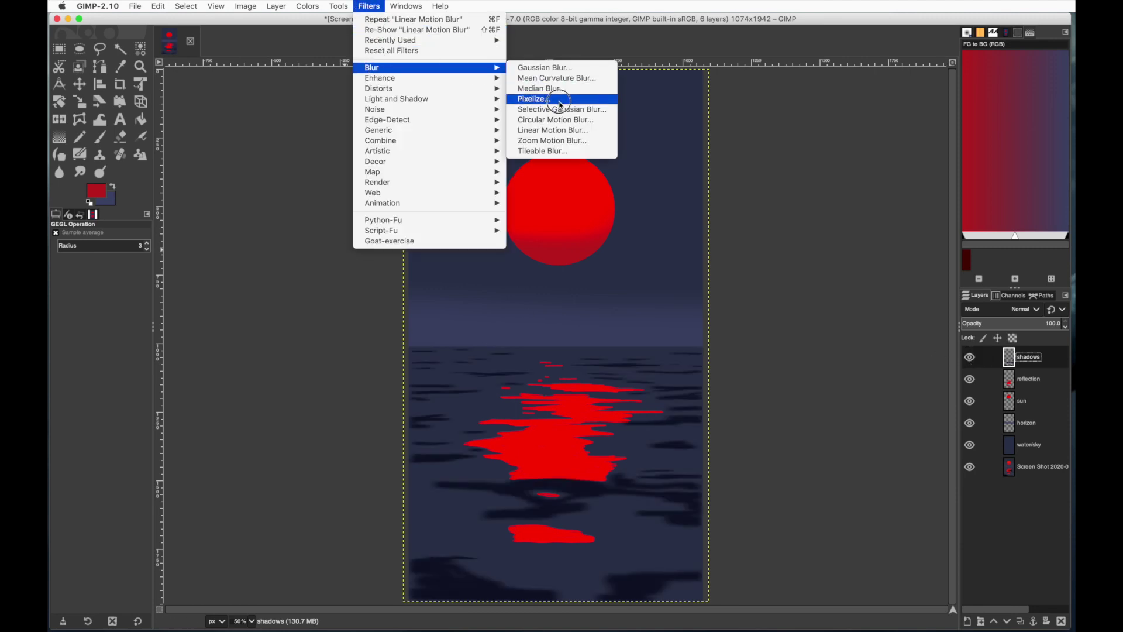
left_click(547, 68)
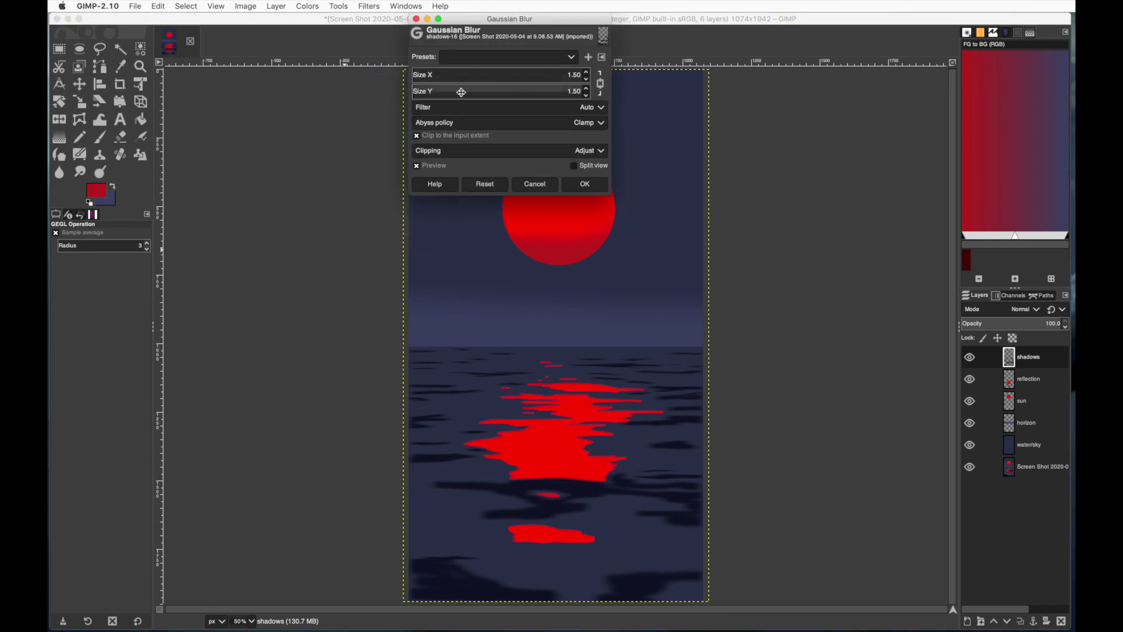
left_click(587, 73)
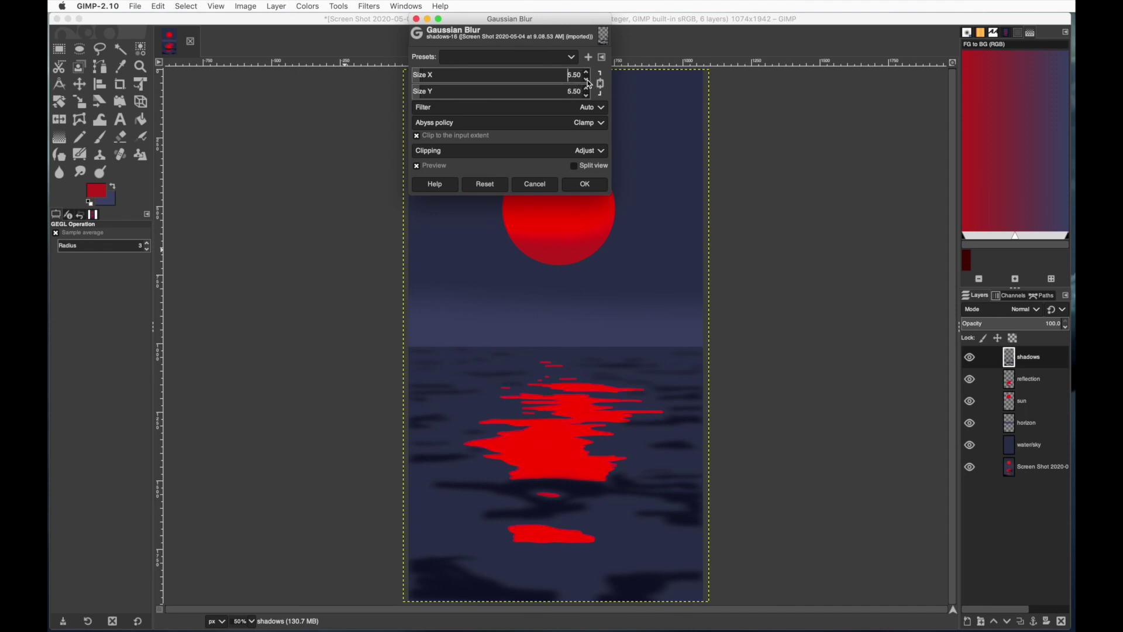
left_click(584, 184)
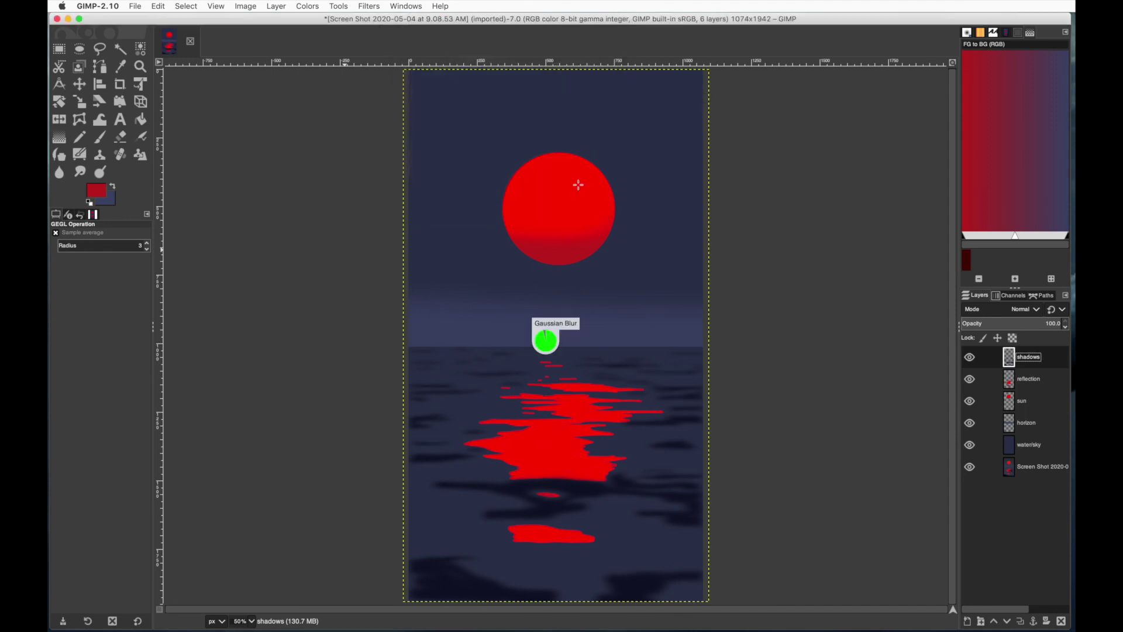
left_click(1066, 331)
left_click(1066, 331)
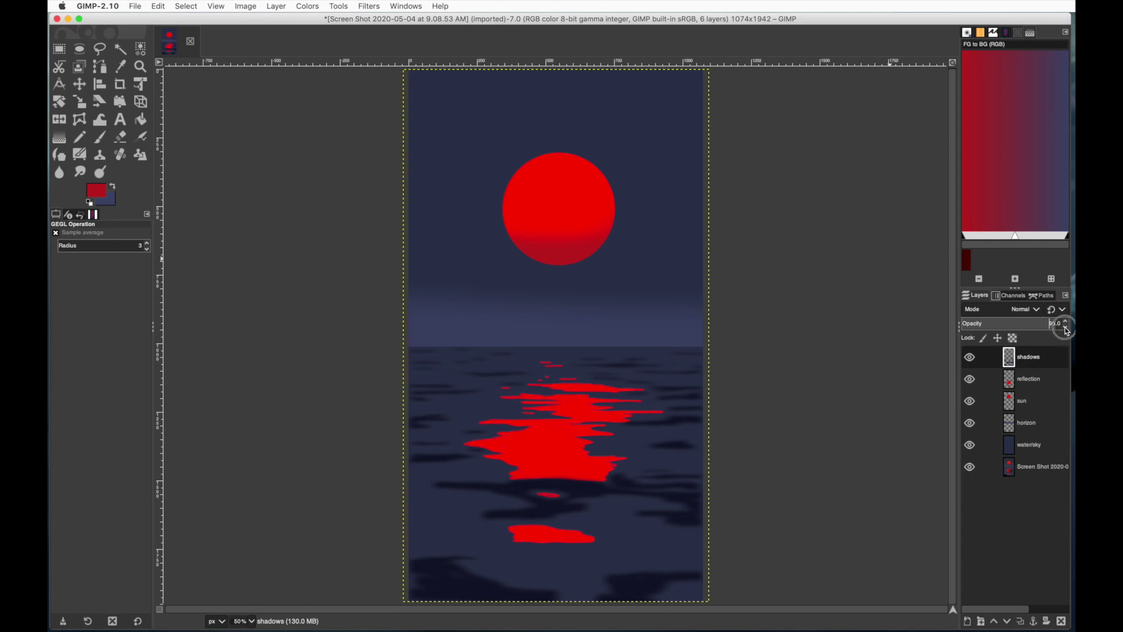
left_click(1066, 330)
Step: Streak the red reflection layer with a horizontal Linear Motion Blur of about 57 pixels
left_click(1028, 379)
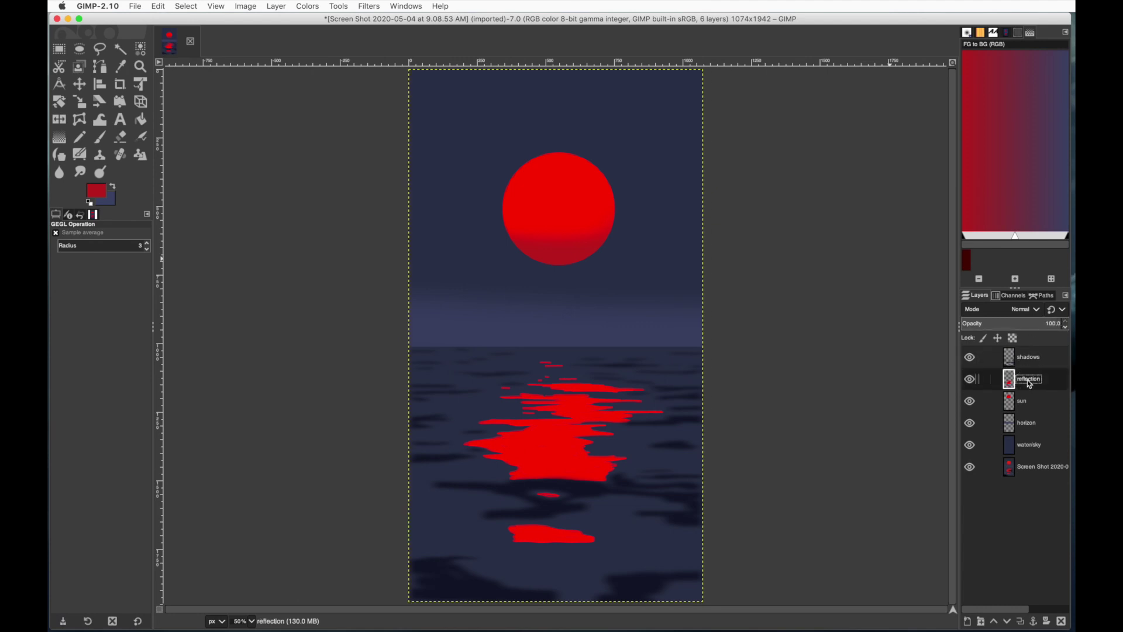
left_click(363, 6)
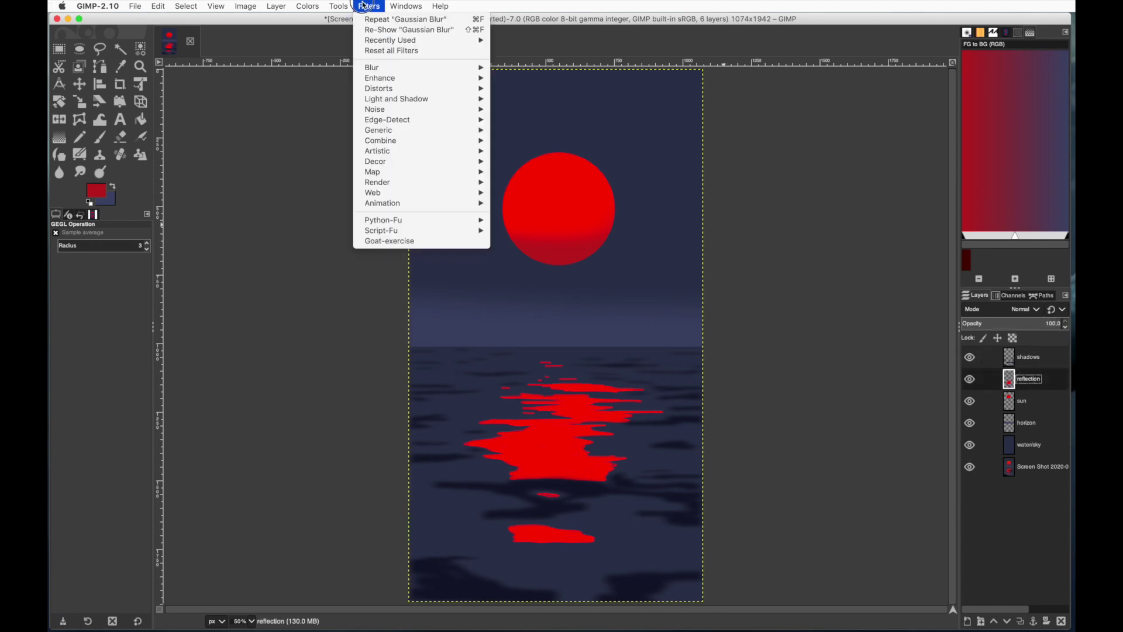
mouse_move(398, 67)
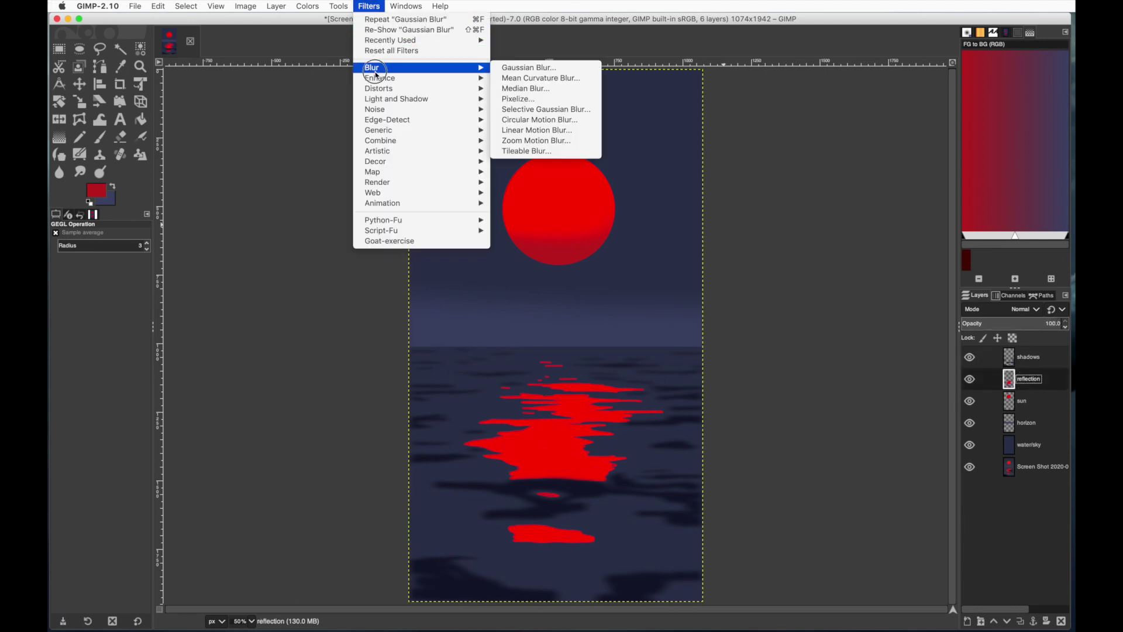
left_click(523, 129)
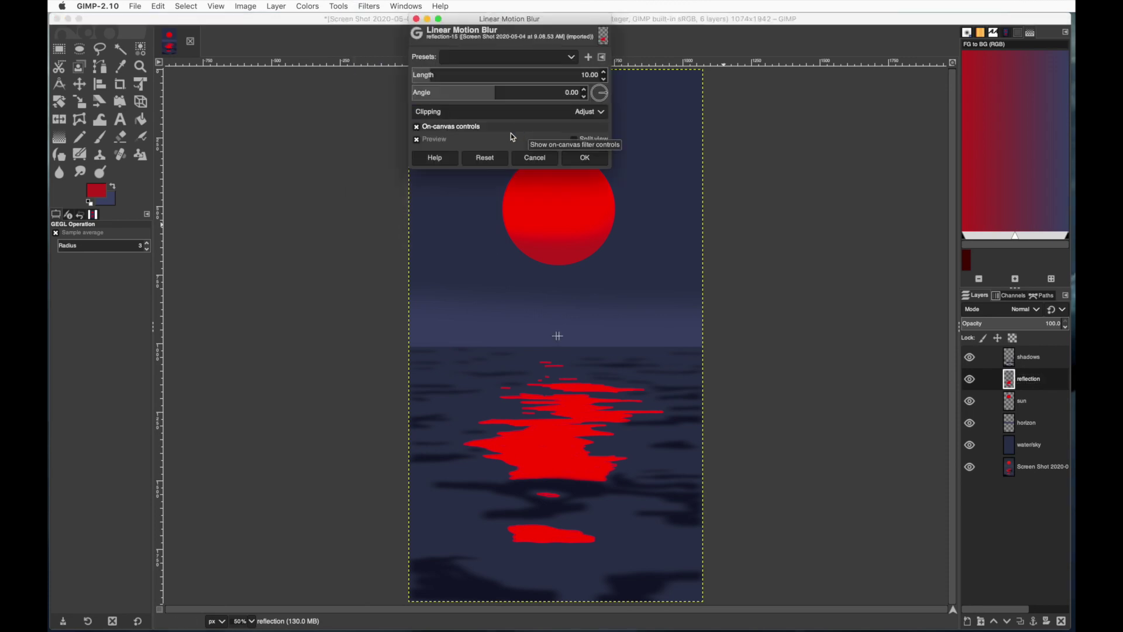
left_click_drag(431, 75, 466, 75)
left_click(589, 157)
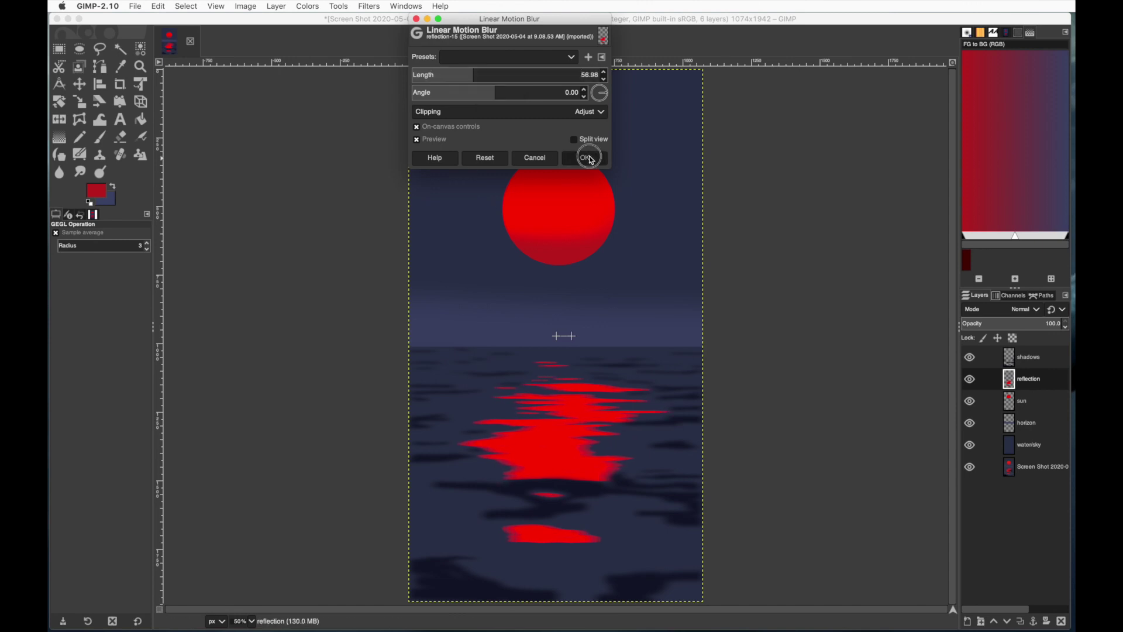
left_click(1045, 362)
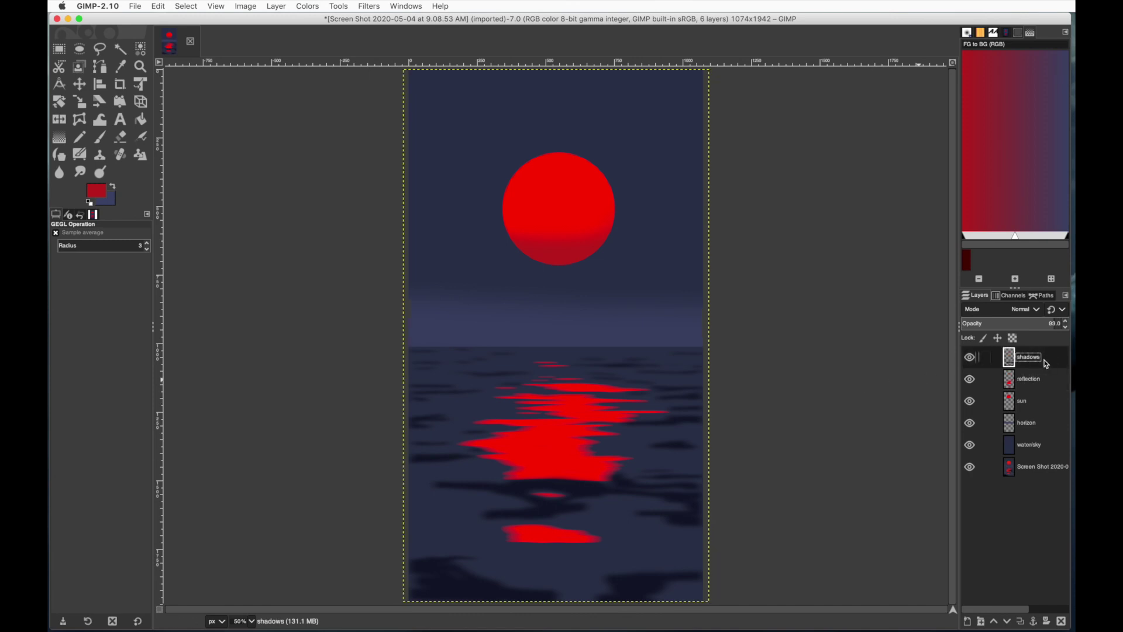
left_click(277, 6)
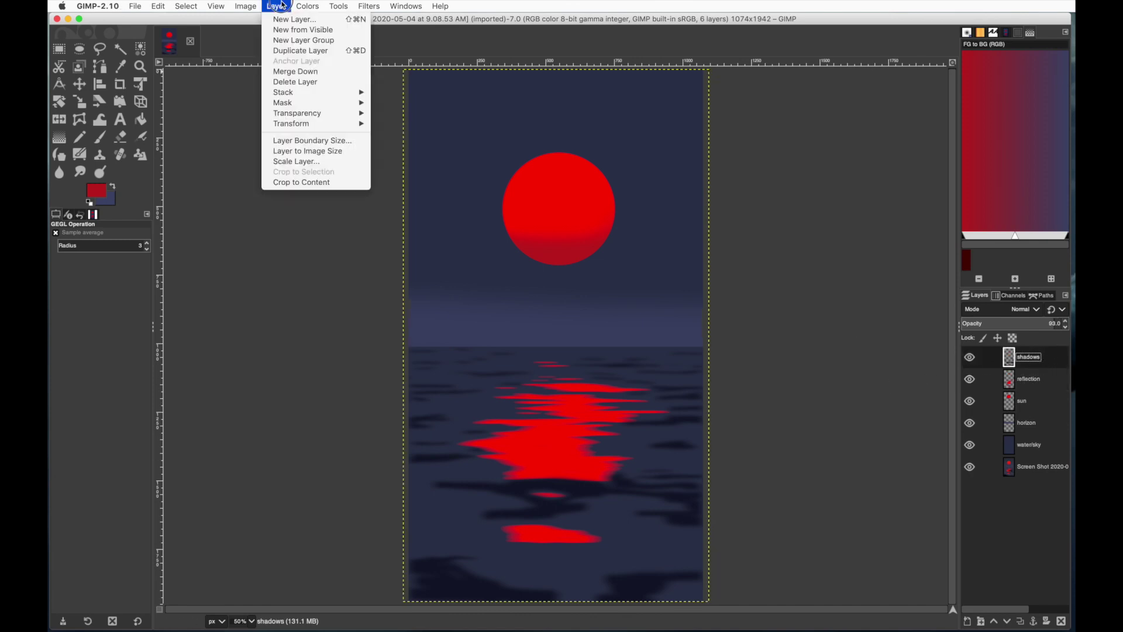
Step: Duplicate the shadows, widen the copy past the canvas edges, and move it below the reflection
left_click(299, 51)
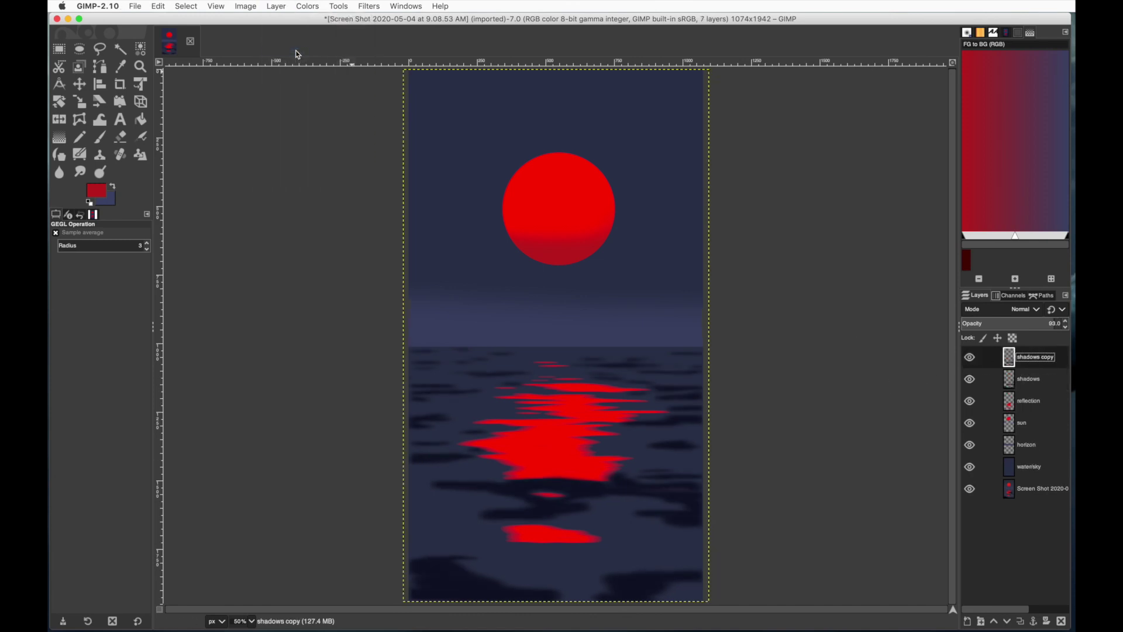
left_click(79, 101)
left_click_drag(648, 262, 712, 201)
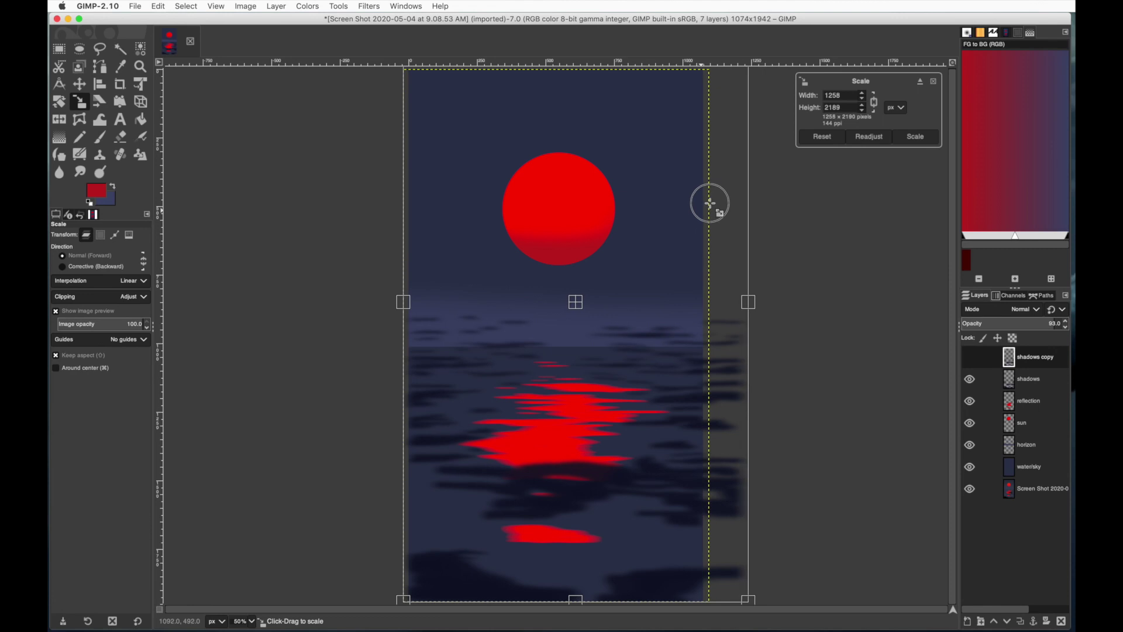
left_click_drag(588, 311, 567, 341)
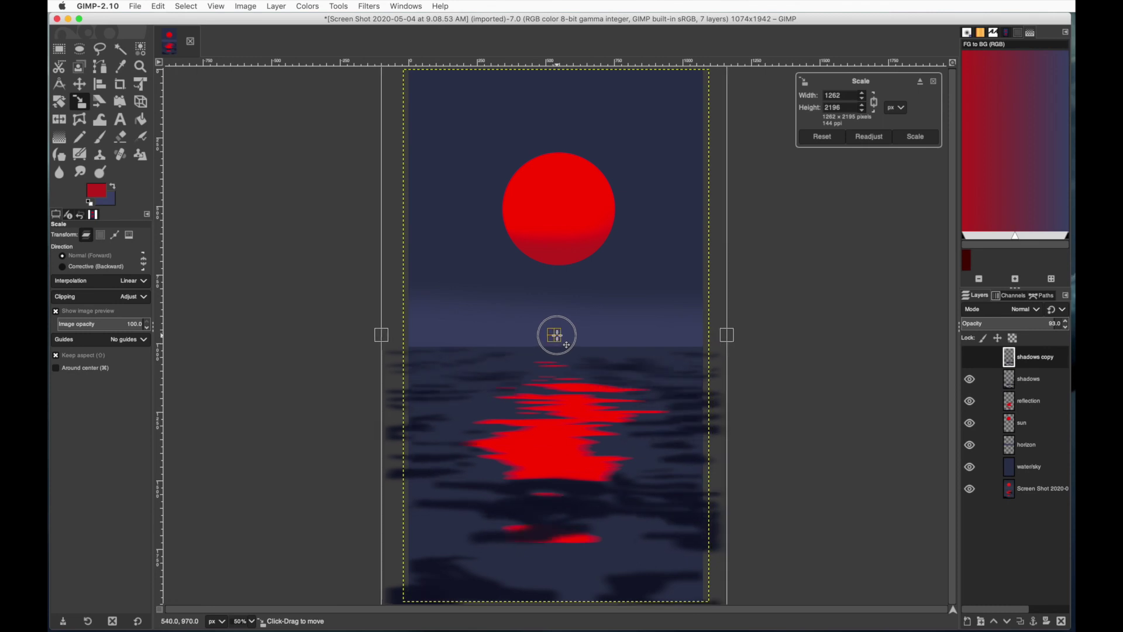
key("Return")
left_click_drag(1024, 363, 1030, 407)
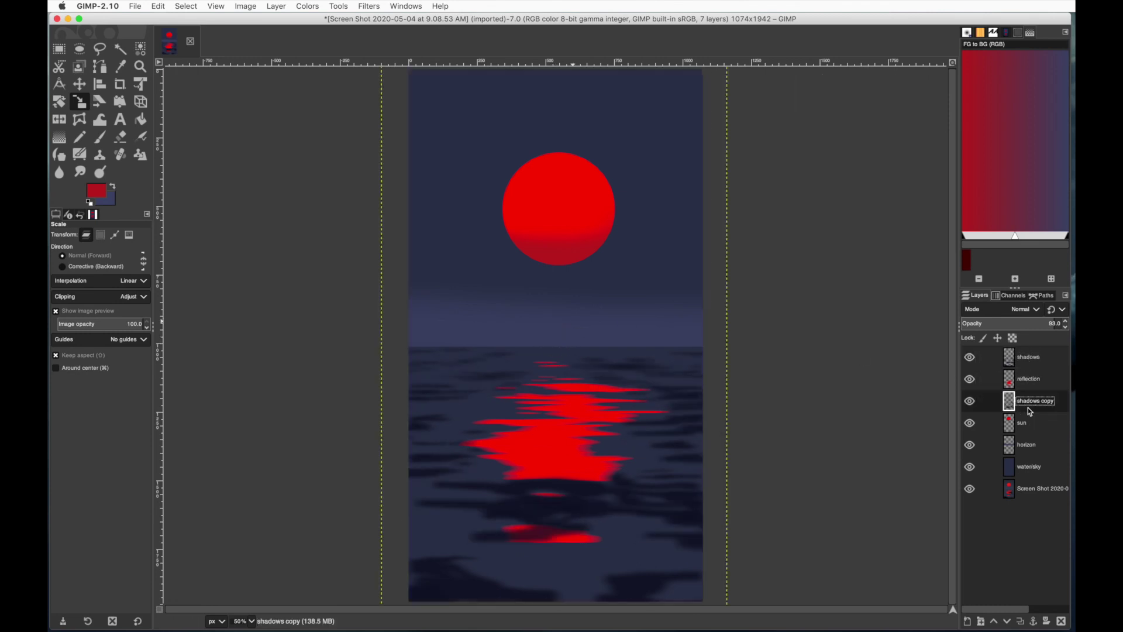
Step: Lower the shadows copy's opacity to 48%
left_click(1066, 328)
left_click(1066, 329)
left_click(1066, 328)
left_click(1066, 328)
left_click(1066, 329)
left_click(1066, 328)
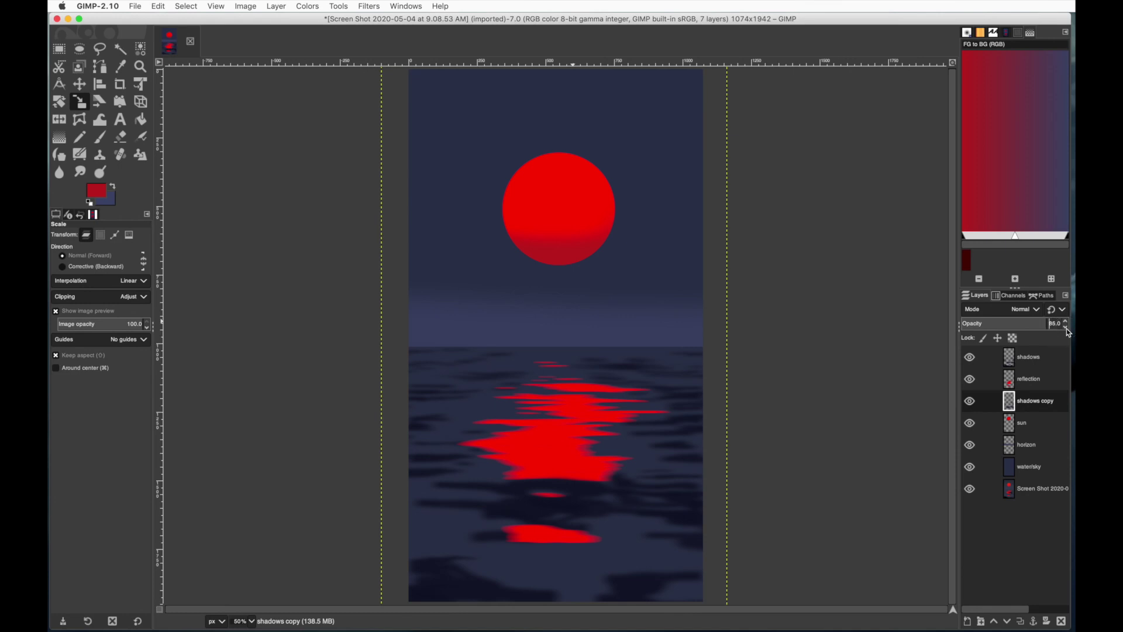
left_click(1066, 328)
left_click(1066, 328)
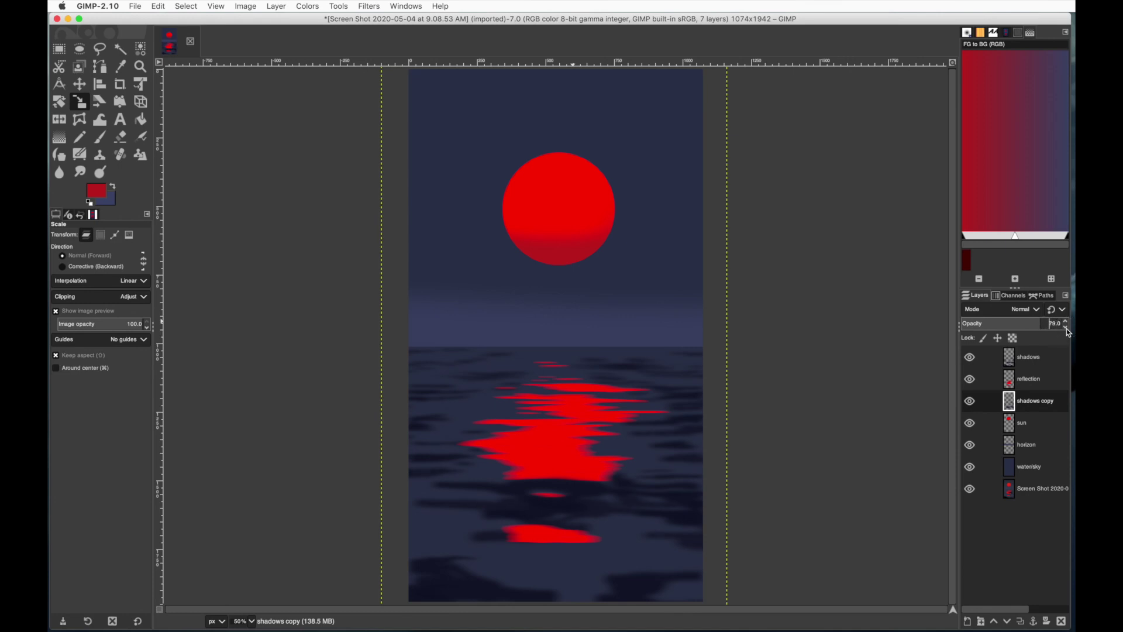
left_click(970, 403)
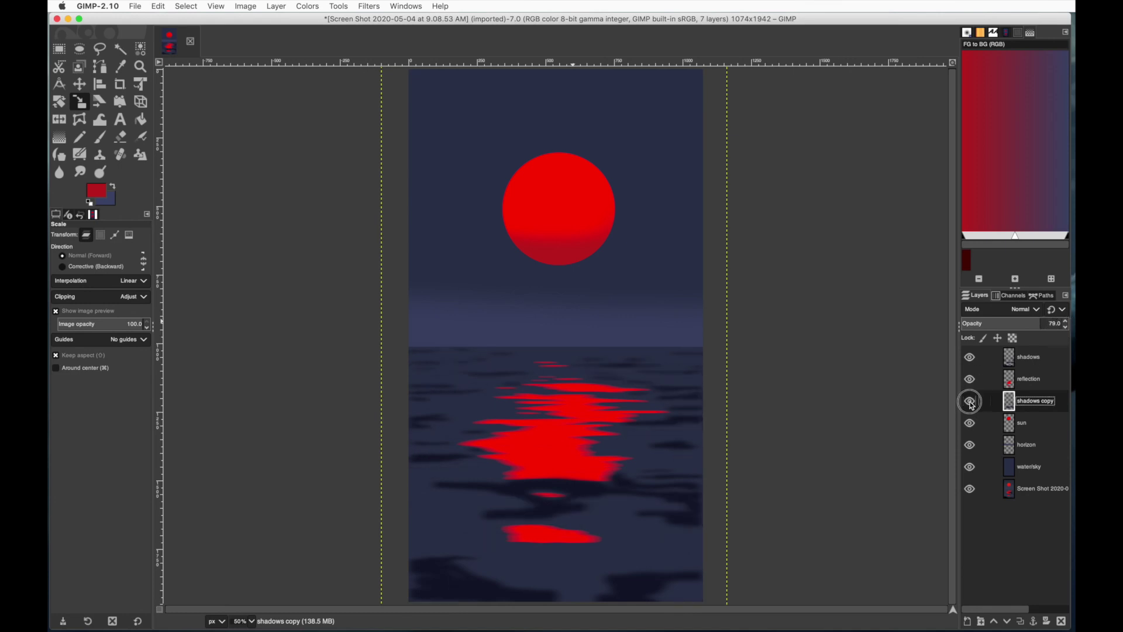
left_click(1066, 329)
left_click(1066, 329)
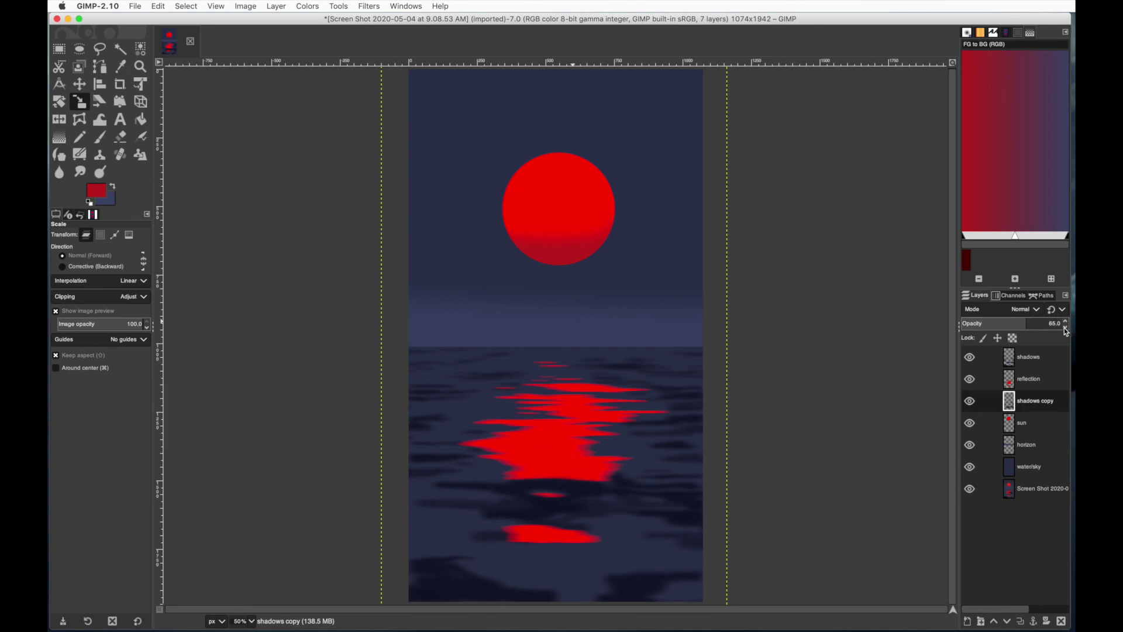
left_click(1066, 329)
left_click(1066, 328)
left_click(1066, 329)
left_click(1066, 329)
left_click(1066, 329)
left_click(1066, 329)
left_click(969, 358)
left_click(970, 358)
Step: Reduce the original shadows layer's opacity to 73%
left_click(1033, 360)
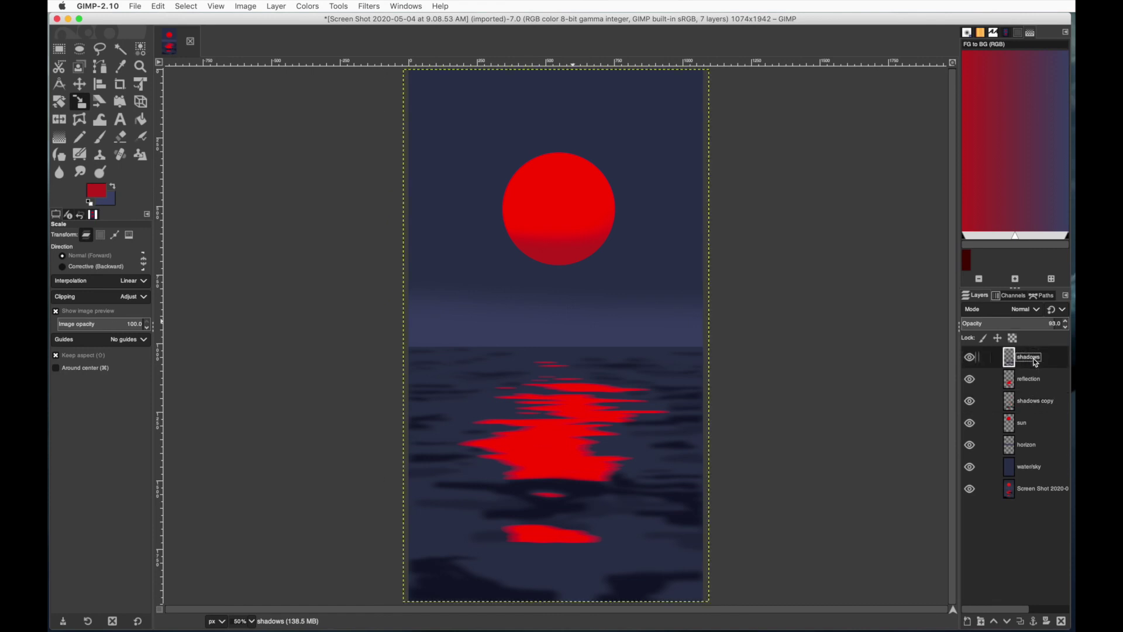
left_click(1066, 327)
left_click(1066, 327)
left_click(135, 6)
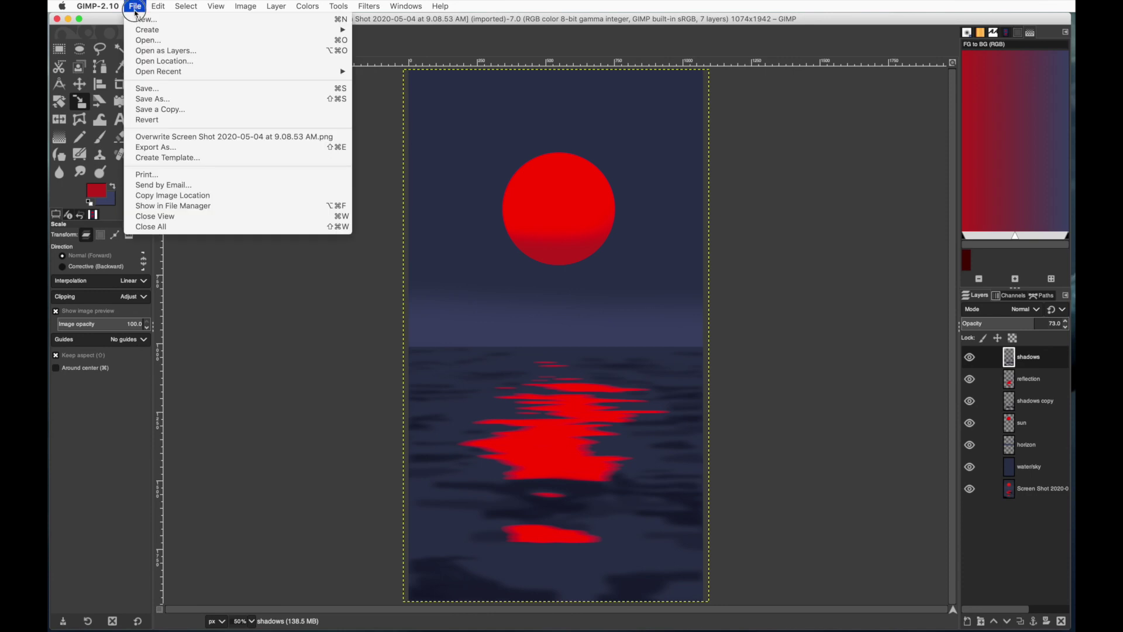
Step: Copy the angler boat image and paste it into the poster as a new layer
left_click(142, 40)
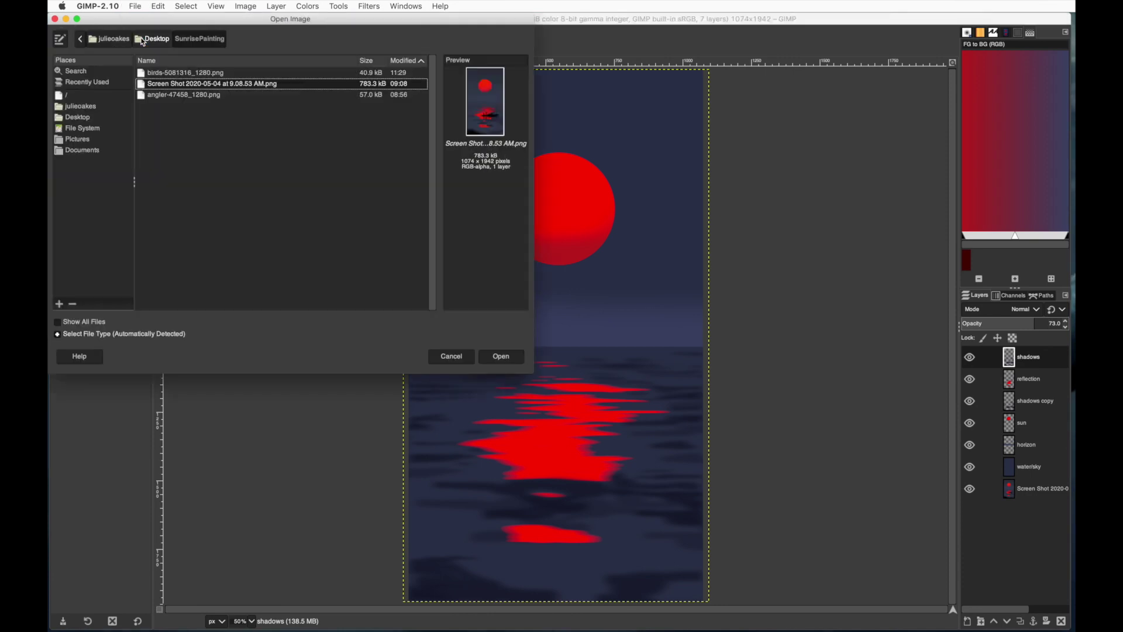
double_click(184, 95)
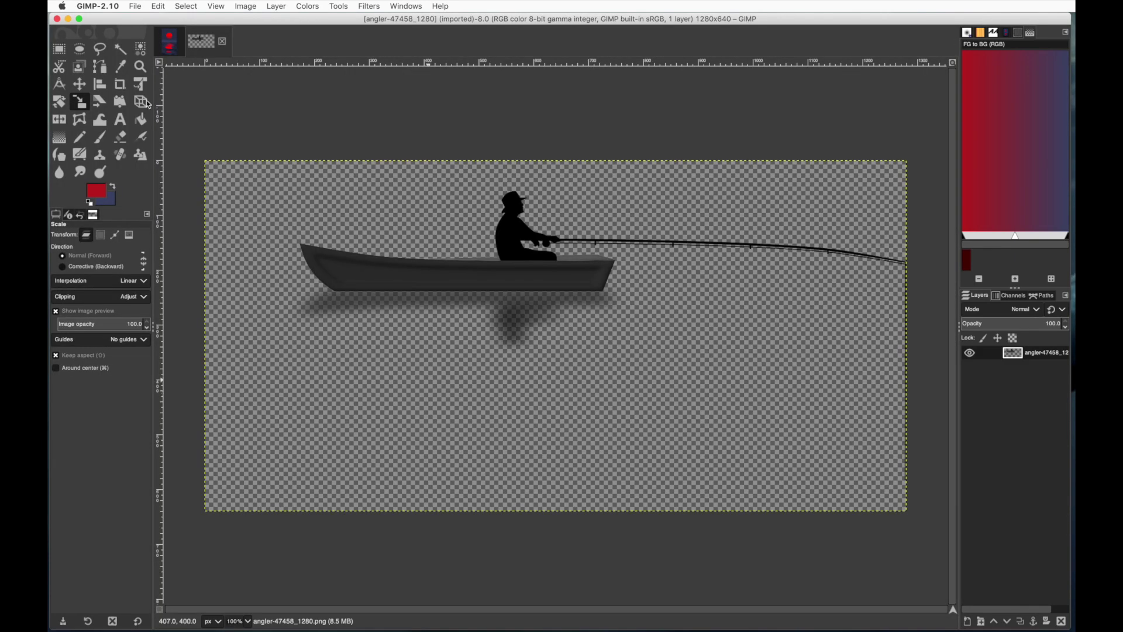
left_click(159, 6)
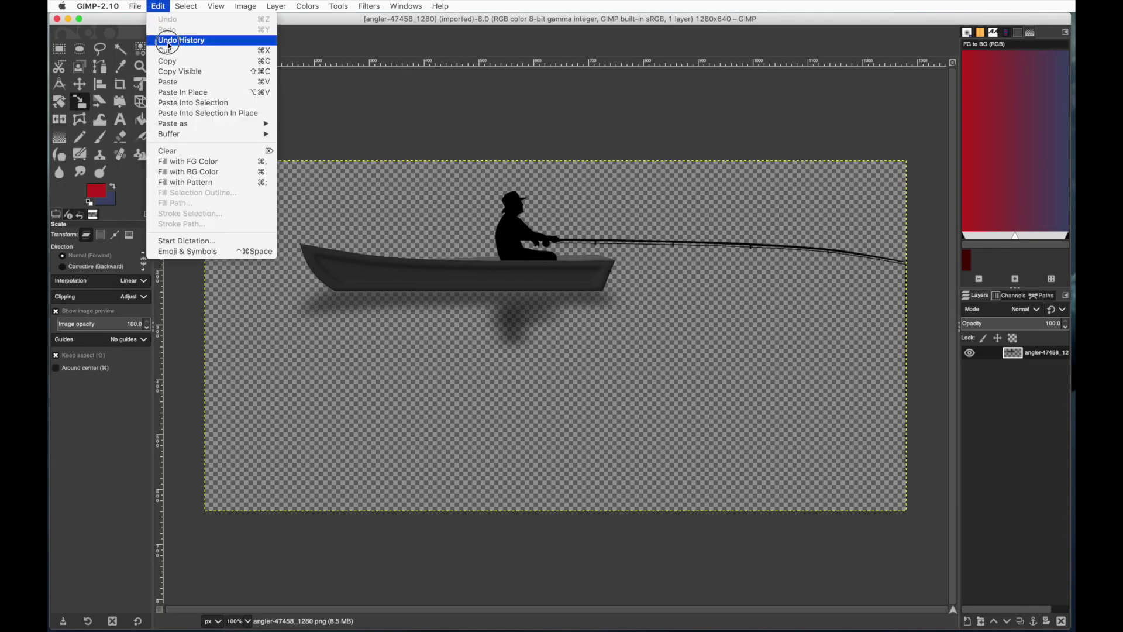
left_click(170, 61)
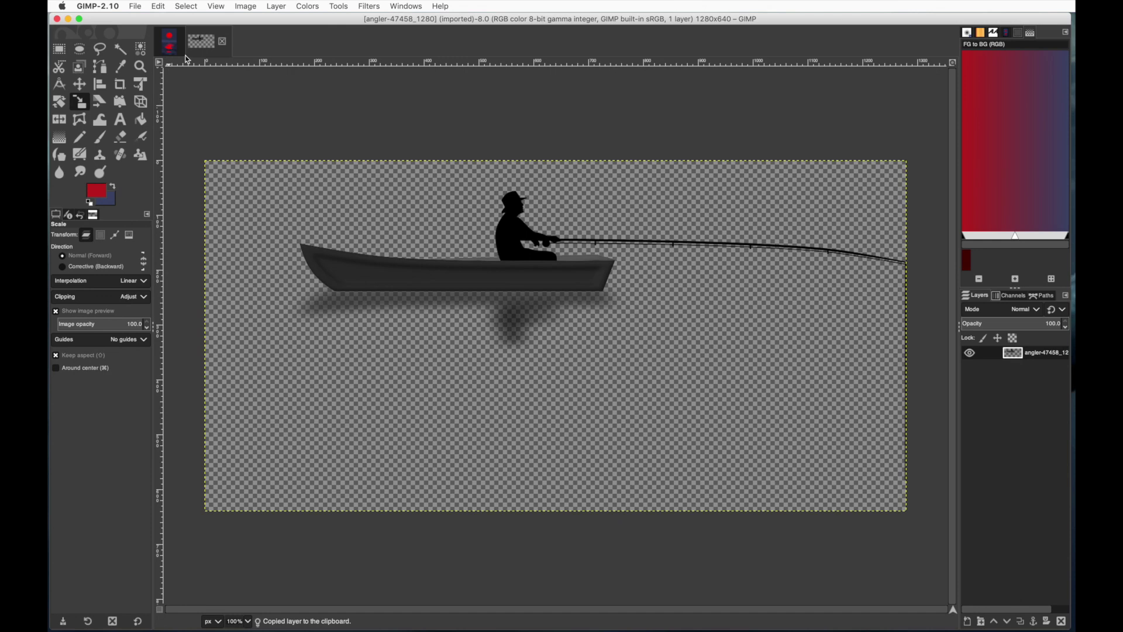
left_click(224, 42)
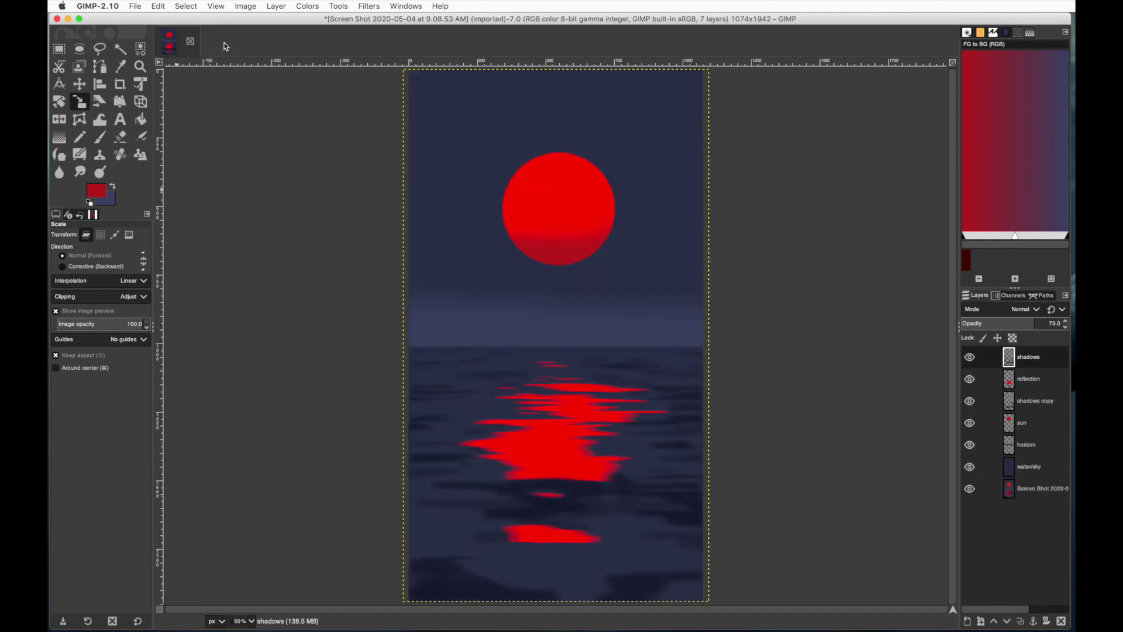
left_click(158, 6)
left_click(154, 84)
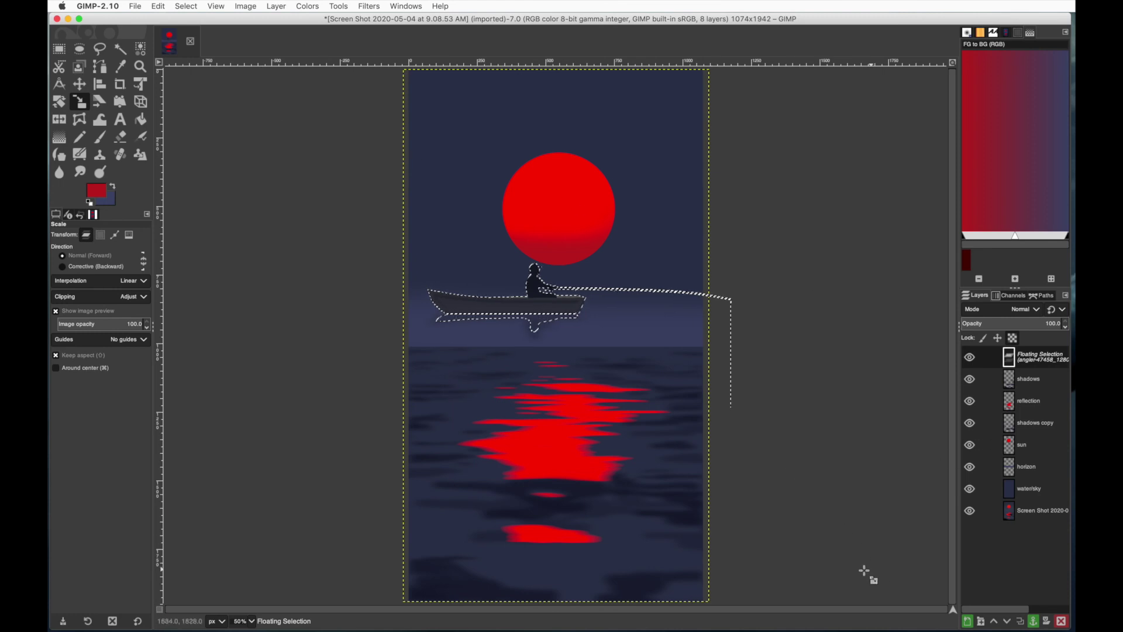
left_click(965, 620)
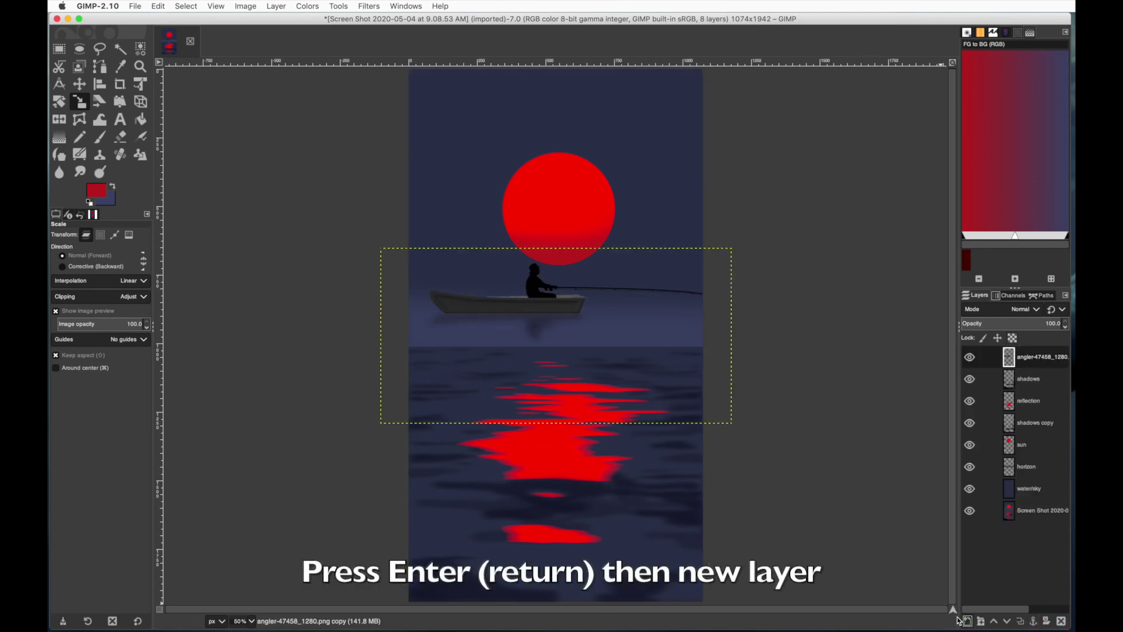
Step: Scale the angler layer to about 910×455 and place it on the waterline
left_click(80, 102)
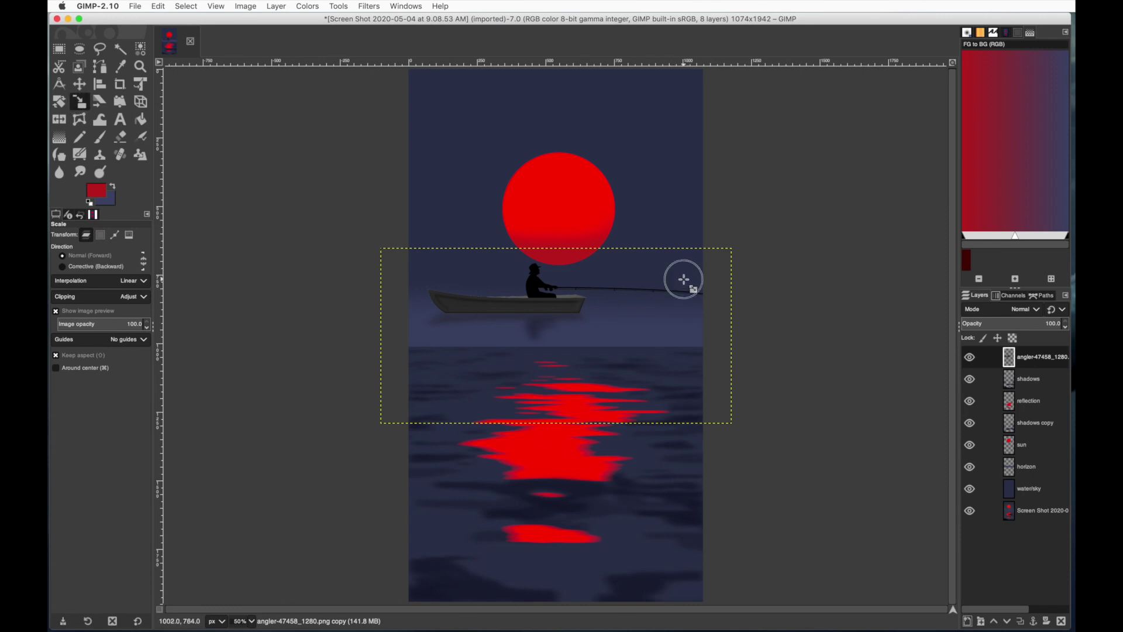
left_click_drag(682, 279, 577, 322)
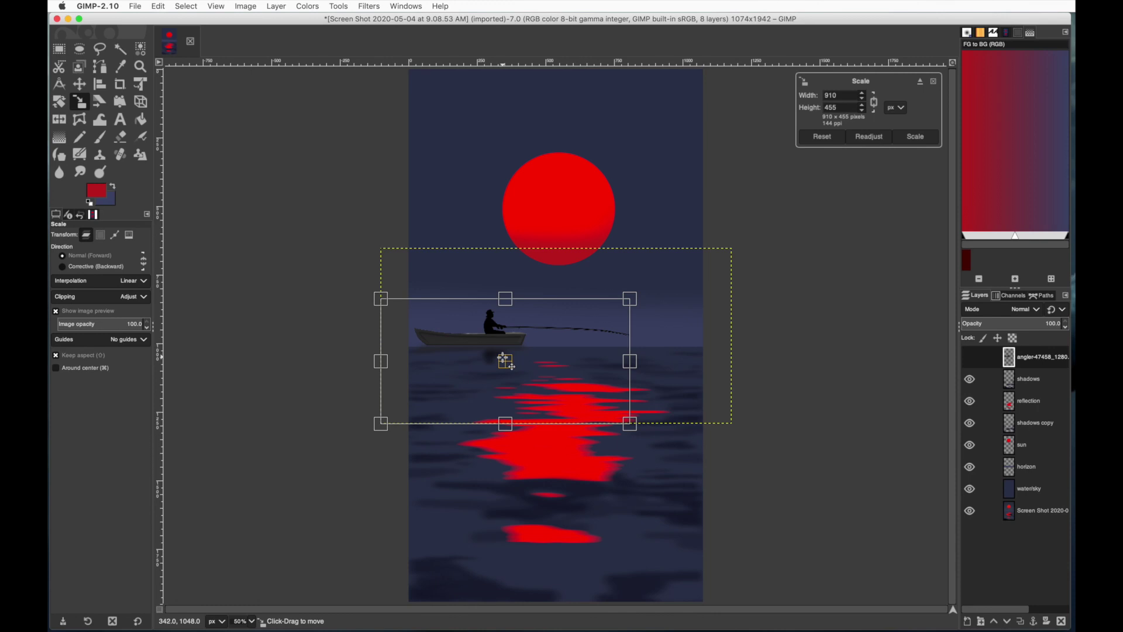
left_click_drag(505, 360, 515, 406)
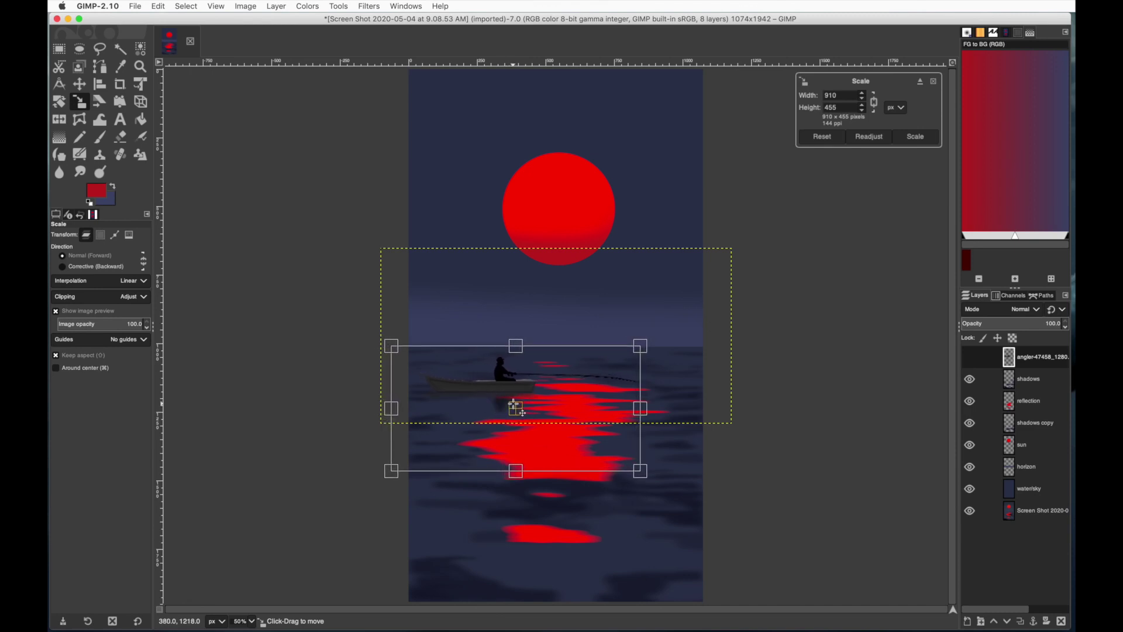
key("Return")
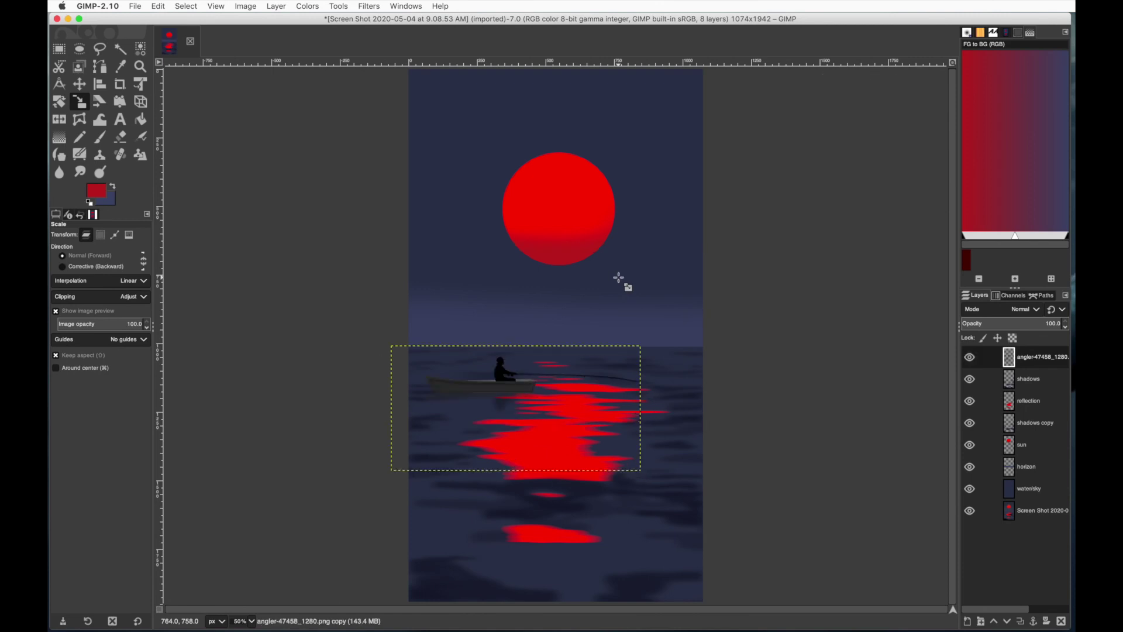
Step: Apply Brightness-Contrast to the angler silhouette with brightness -14 and contrast 18
left_click(308, 6)
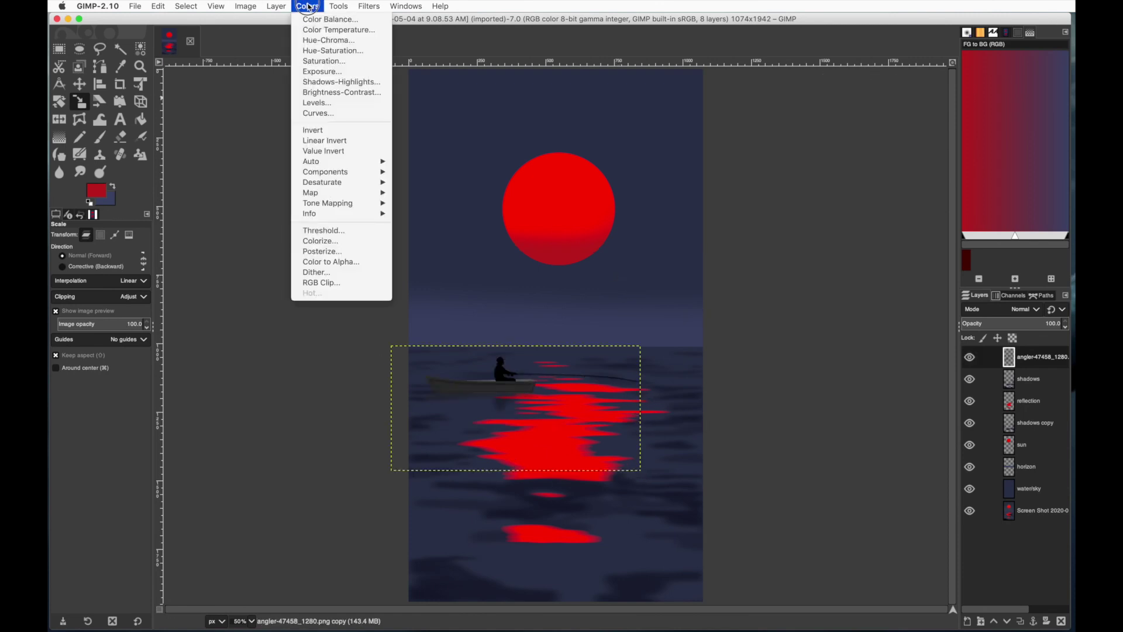
left_click(332, 94)
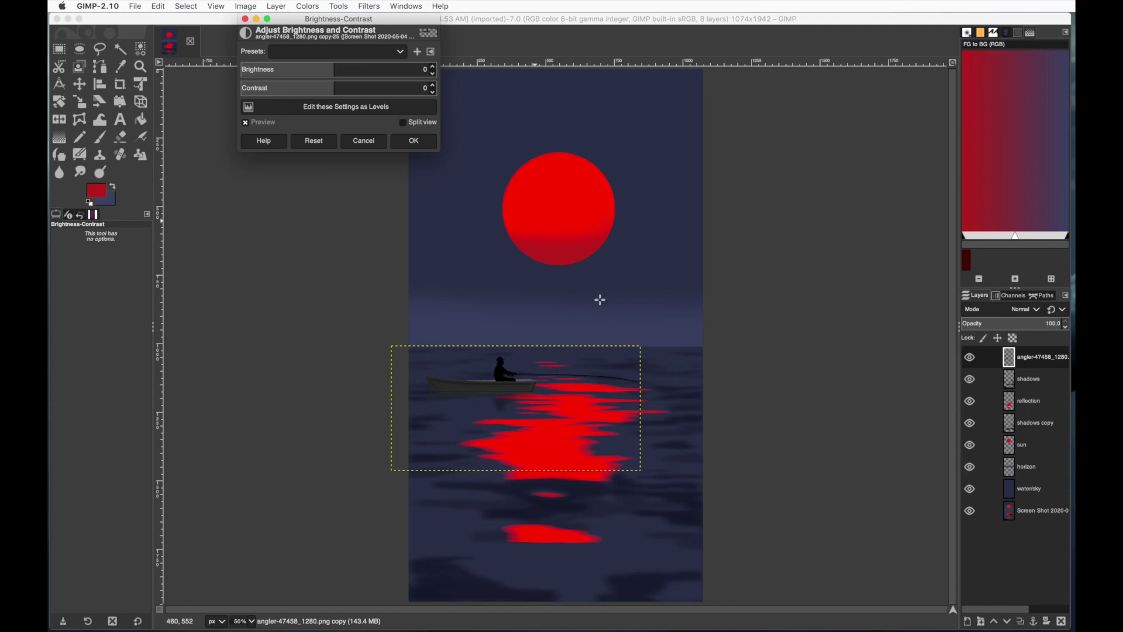
left_click_drag(324, 72, 454, 97)
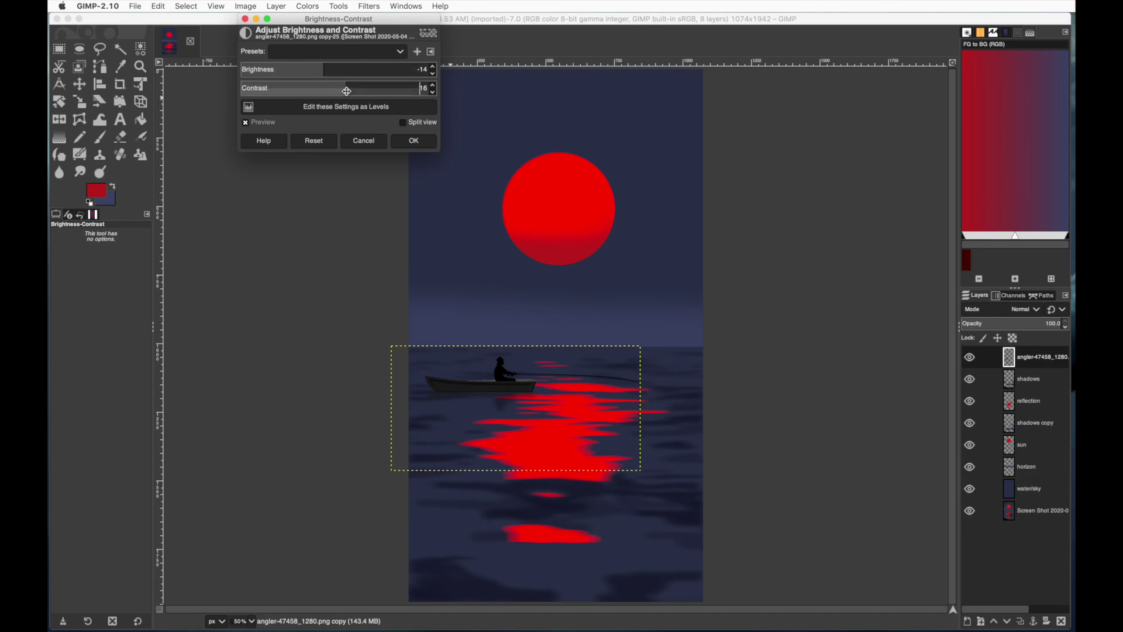
left_click_drag(389, 88, 351, 92)
left_click(412, 140)
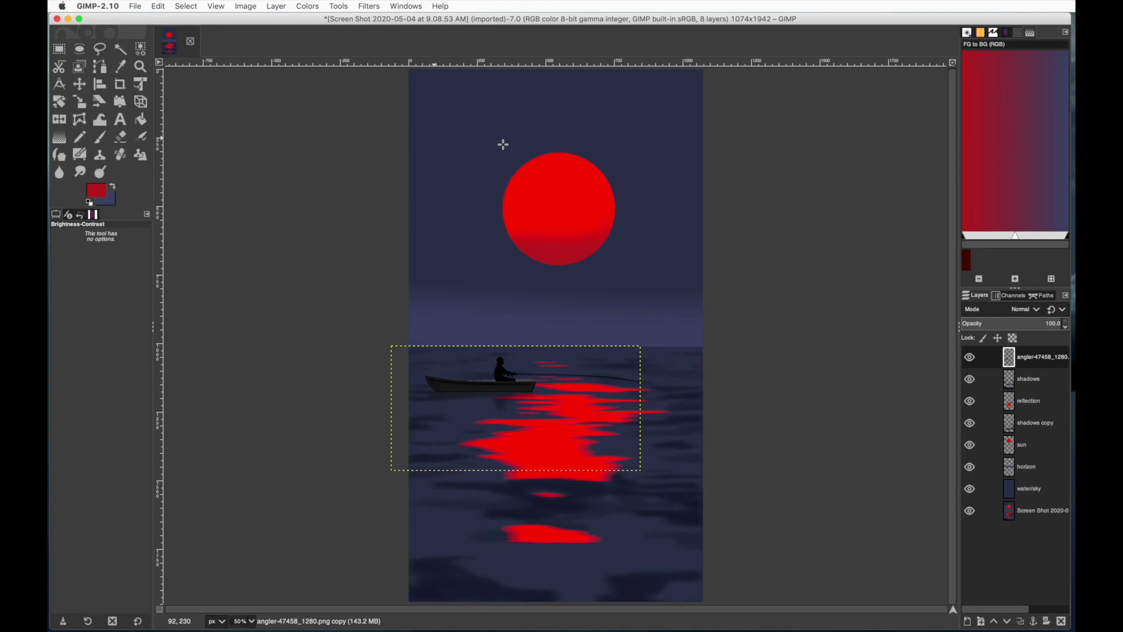
left_click(968, 622)
Step: Add a 'highlight boat' layer, set bright red, zoom to 200%, and shrink the paintbrush
left_click_drag(902, 490, 732, 249)
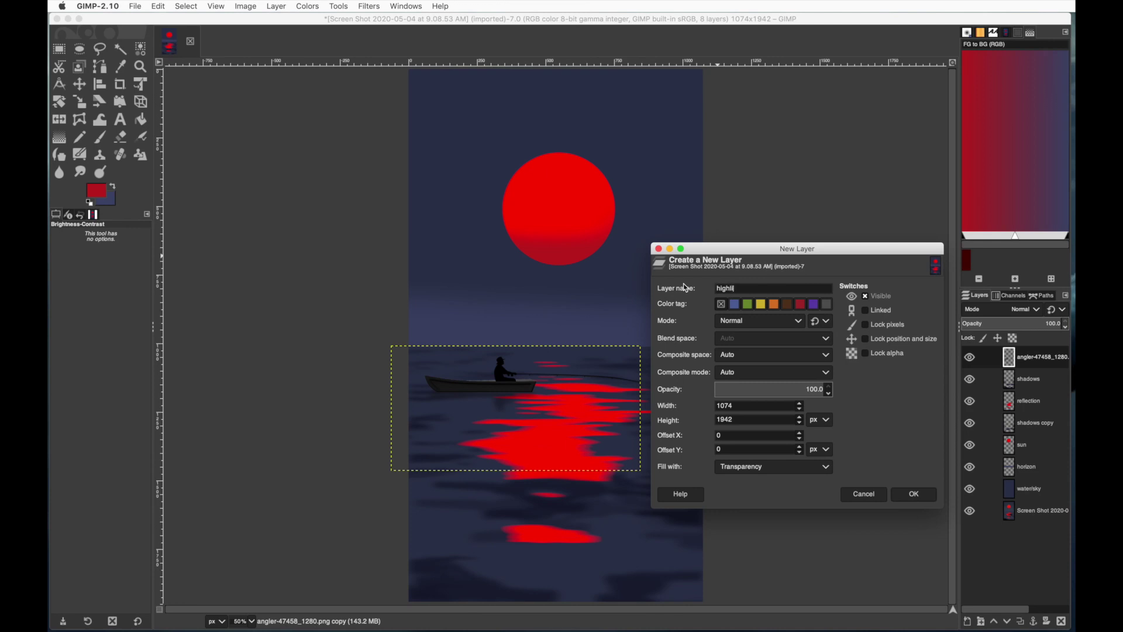
key("Return")
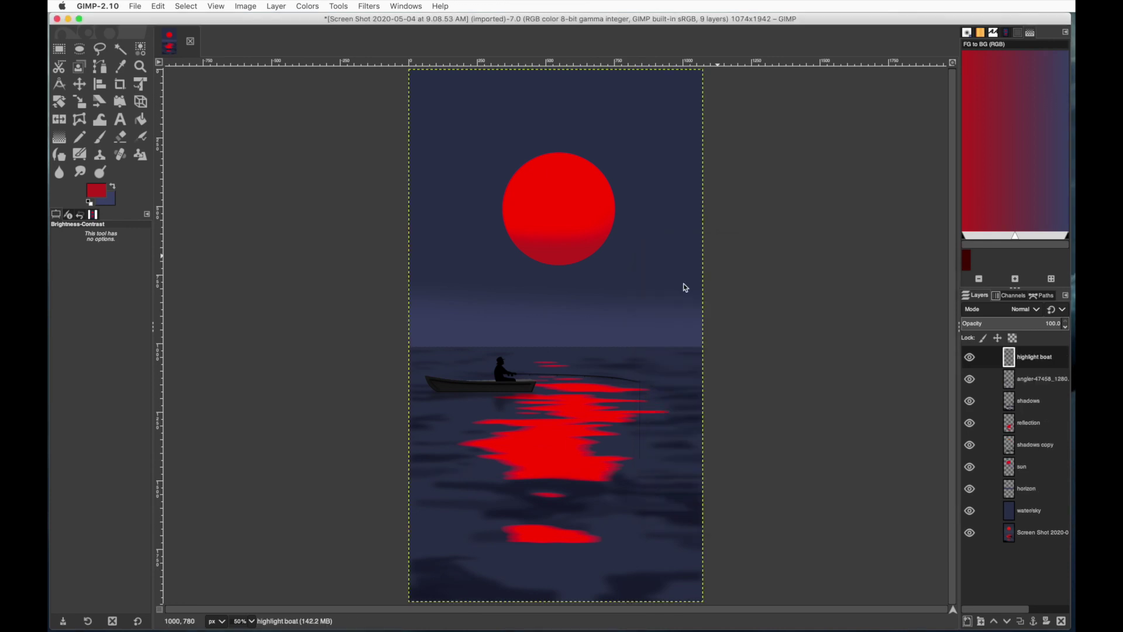
left_click(96, 190)
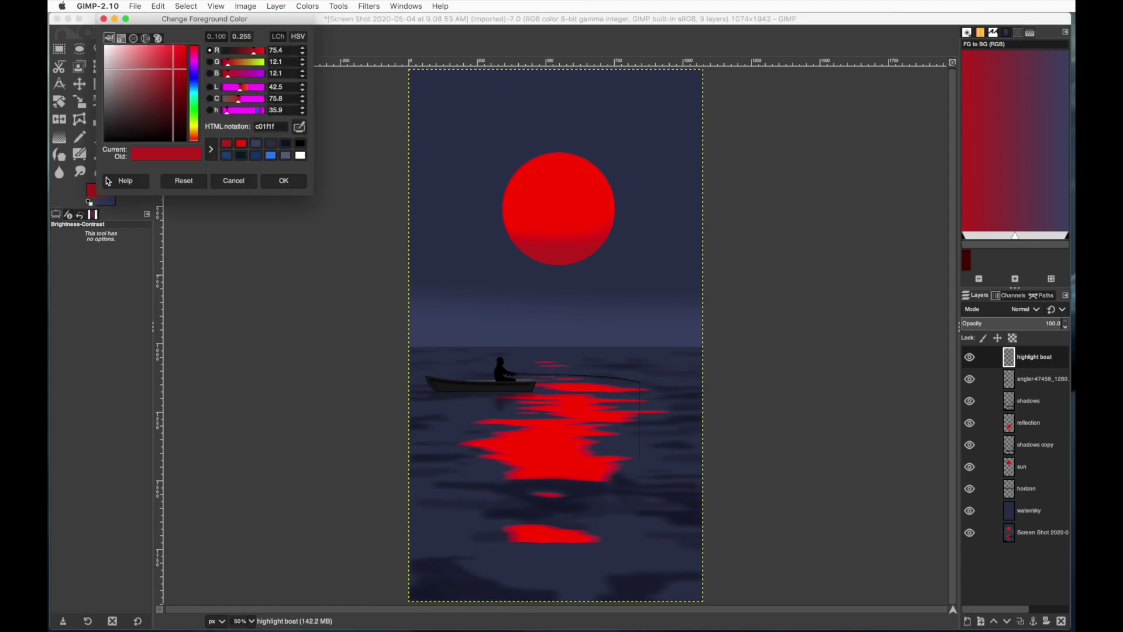
left_click(186, 42)
left_click(285, 180)
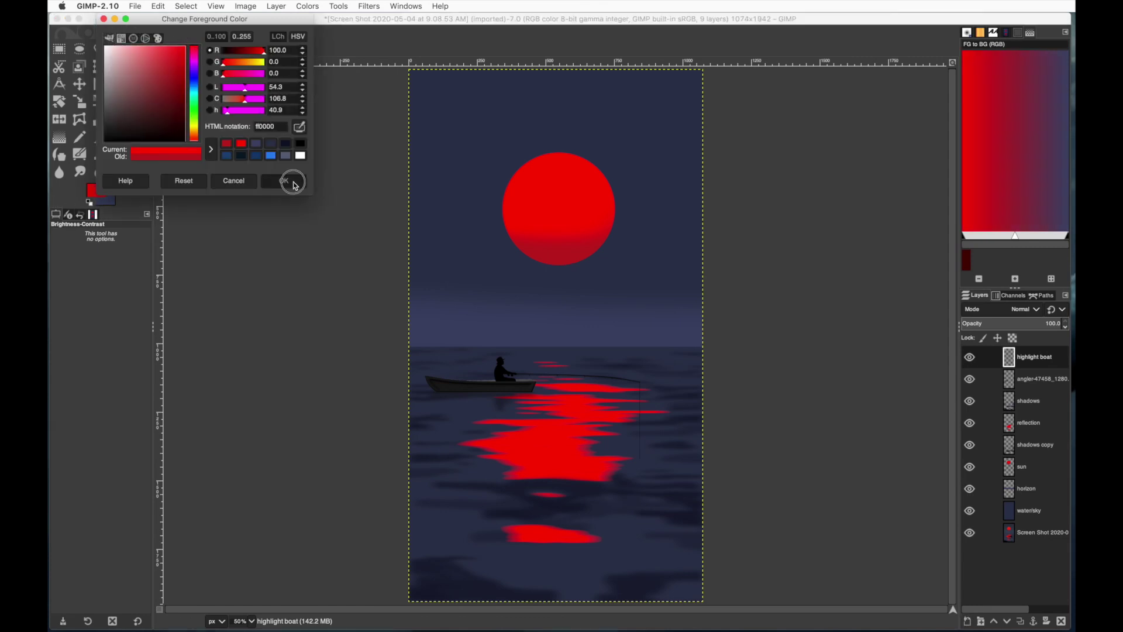
left_click(252, 622)
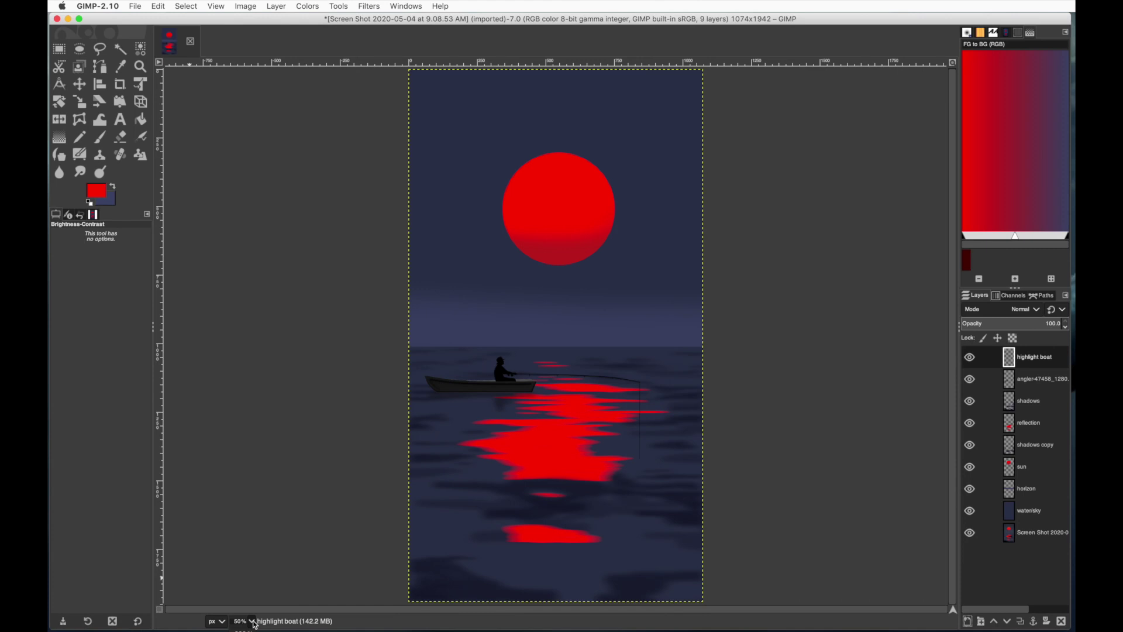
key("2")
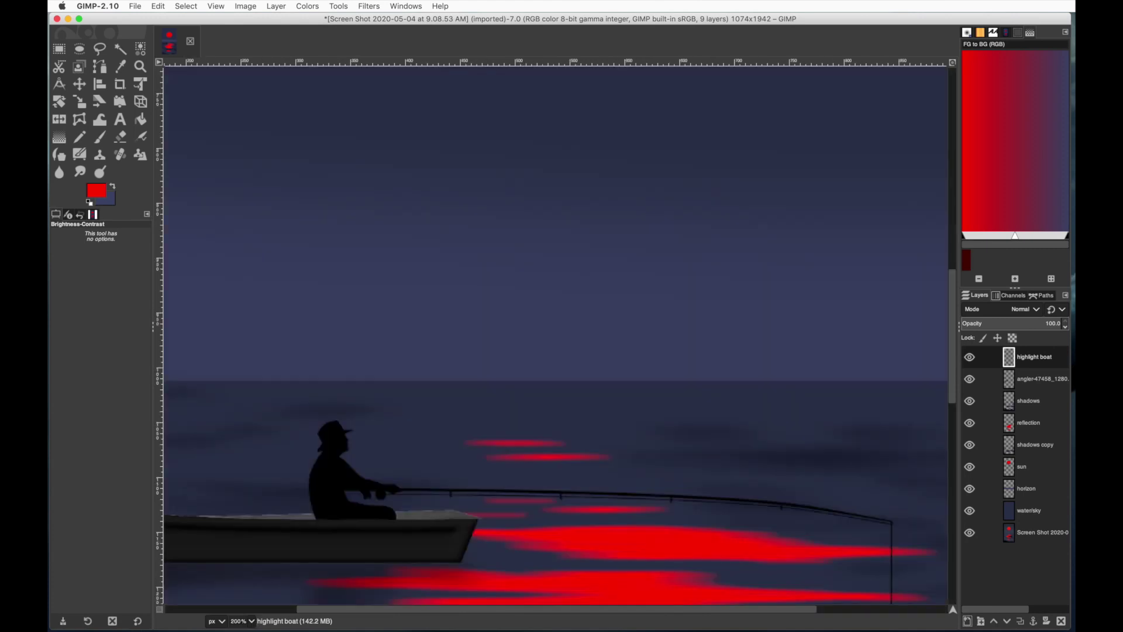
left_click_drag(443, 612, 322, 609)
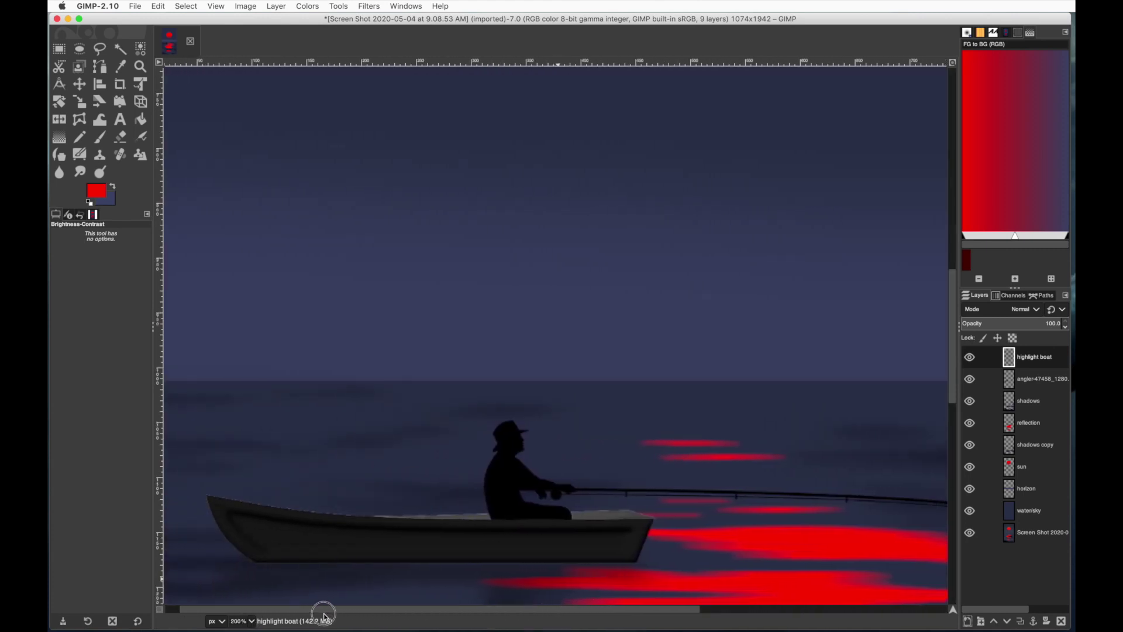
left_click(102, 139)
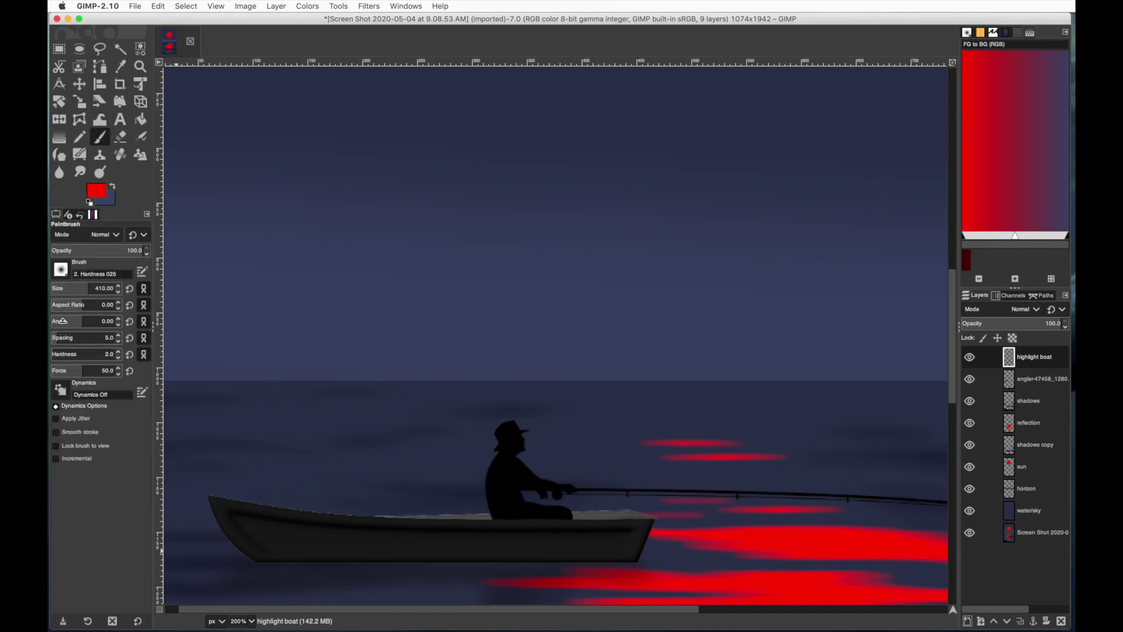
left_click_drag(87, 288, 51, 289)
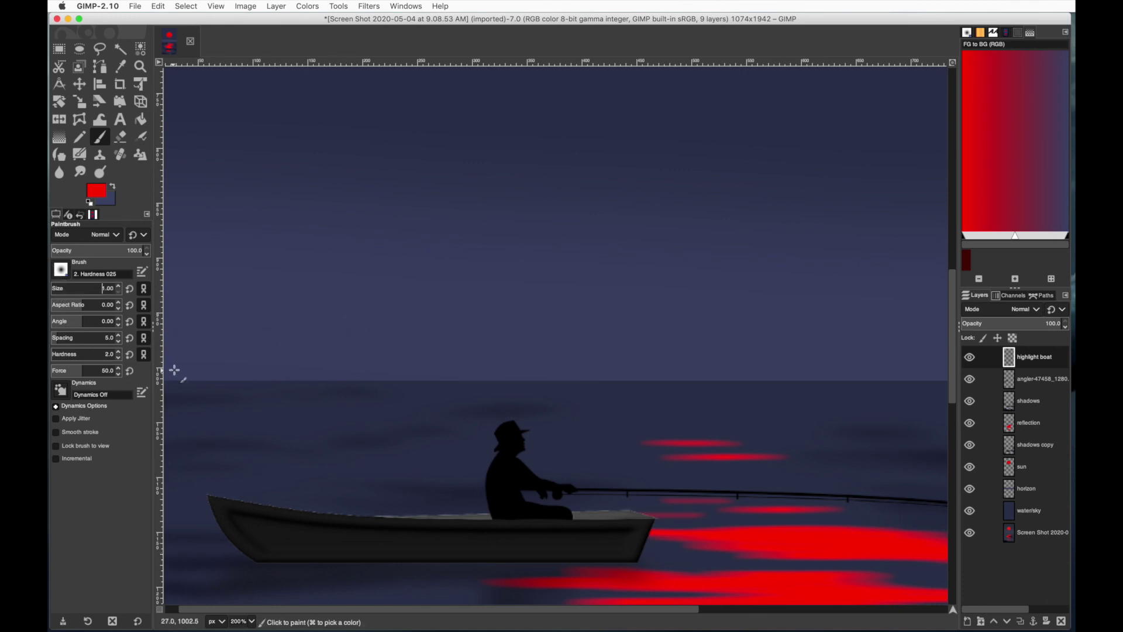
Step: Paint thin red highlights along the boat's gunwale and the fisherman's hat and lap
mouse_move(586, 512)
left_mouse_down()
mouse_move(630, 512)
mouse_move(580, 513)
mouse_move(642, 515)
mouse_move(576, 514)
mouse_move(647, 516)
mouse_move(574, 514)
mouse_move(614, 514)
left_mouse_up()
key("bracketright")
key("bracketright")
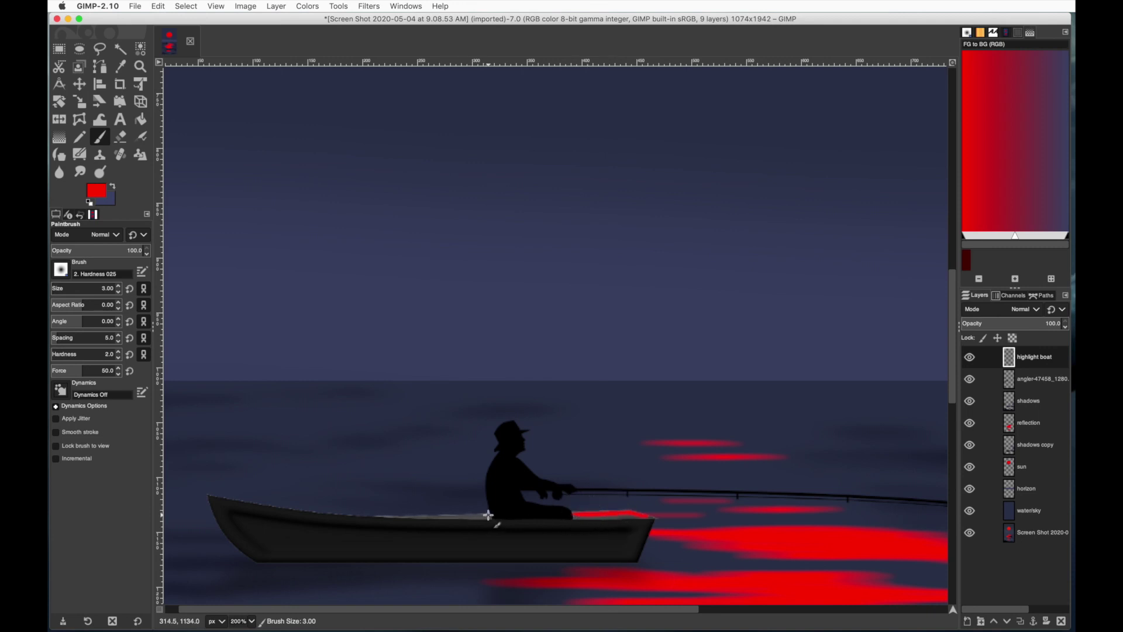
left_click_drag(489, 514, 363, 516)
left_click_drag(490, 516, 380, 517)
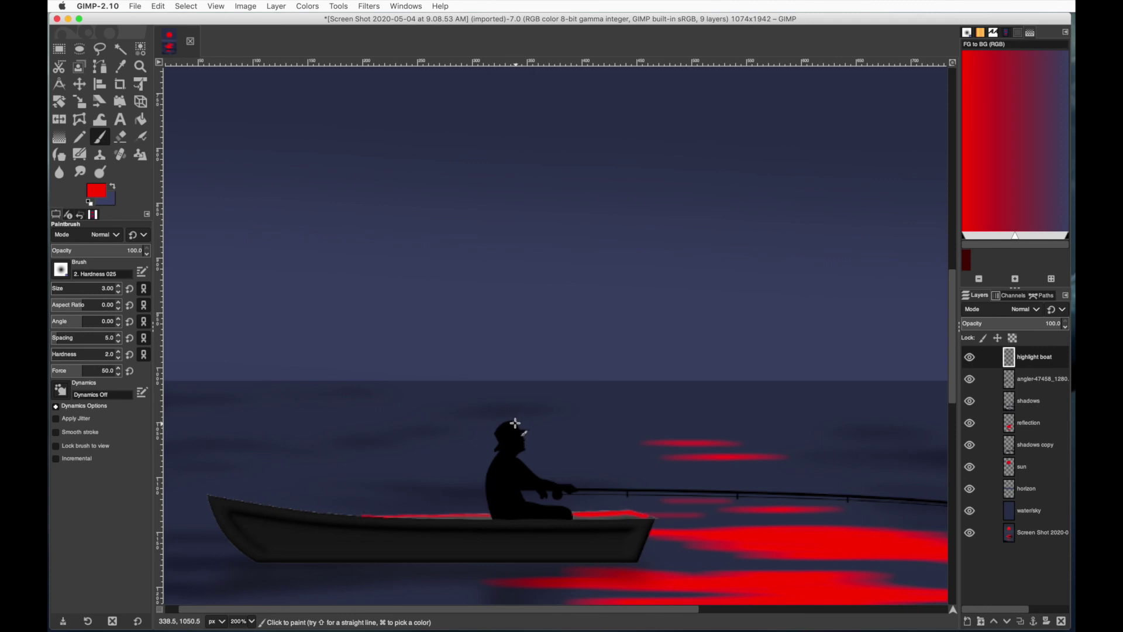
mouse_move(516, 425)
left_mouse_down()
mouse_move(526, 429)
mouse_move(495, 431)
mouse_move(538, 479)
mouse_move(578, 488)
left_mouse_up()
key("bracketleft")
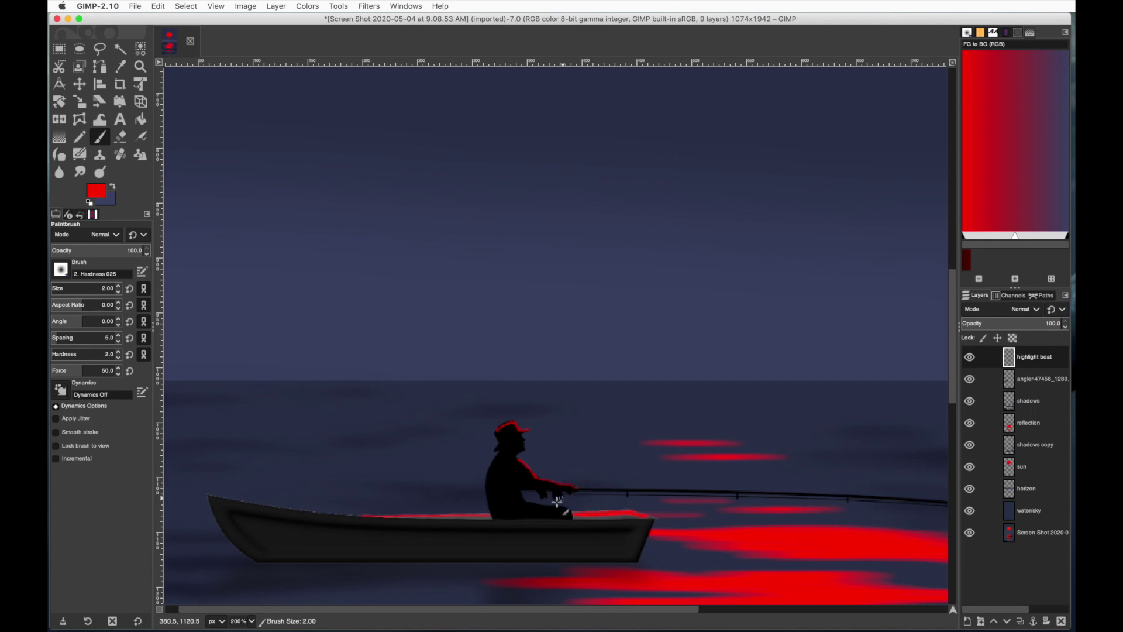
left_click_drag(535, 504, 585, 511)
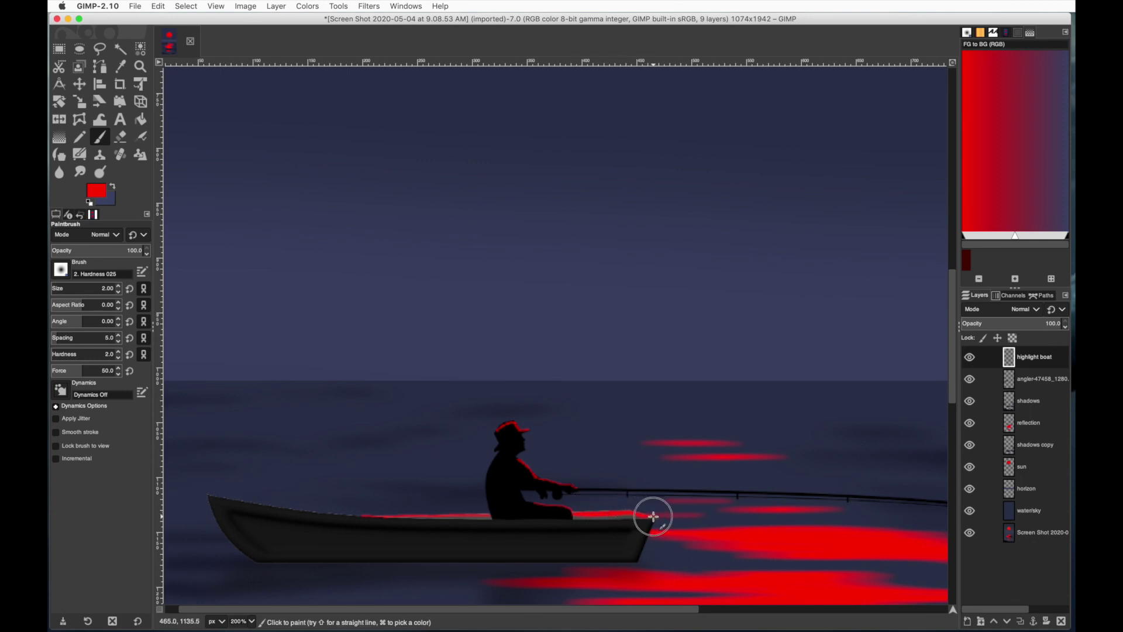
left_click_drag(488, 514, 407, 517)
scroll(654, 487, "right", 10)
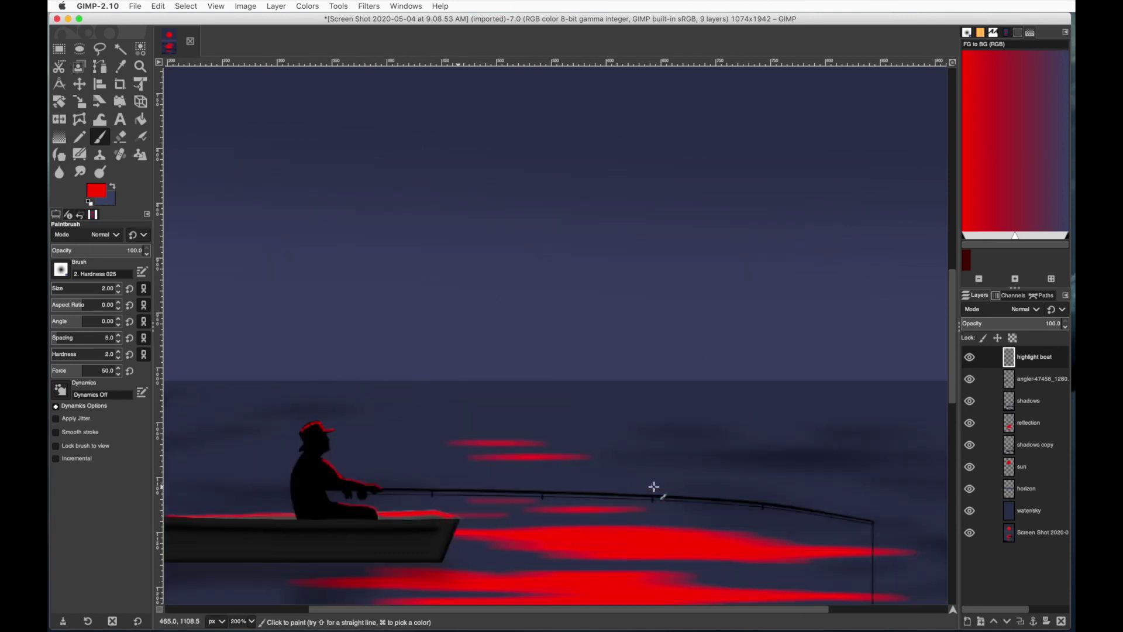
Step: Make the angler layer active and switch to a larger Eraser
left_click_drag(955, 395, 959, 479)
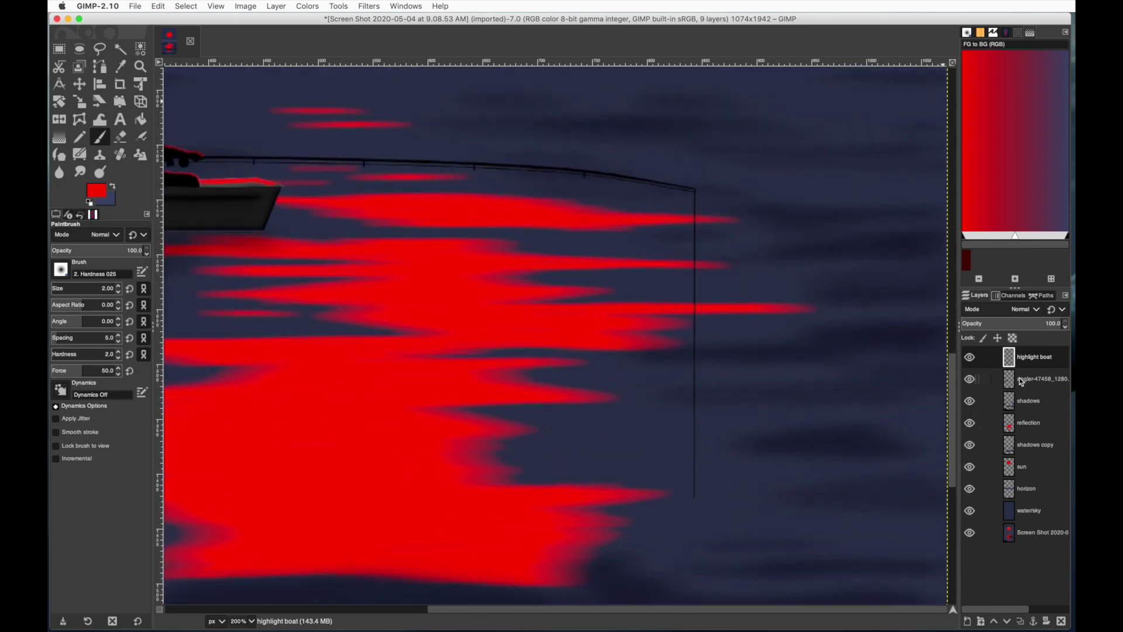
left_click(1038, 381)
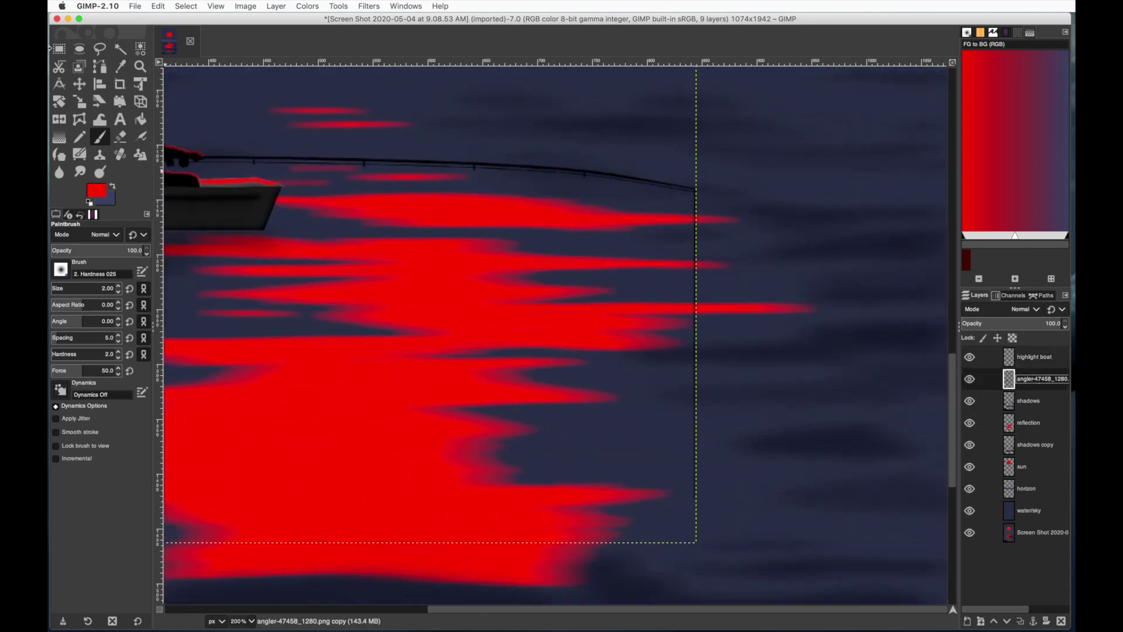
left_click(121, 138)
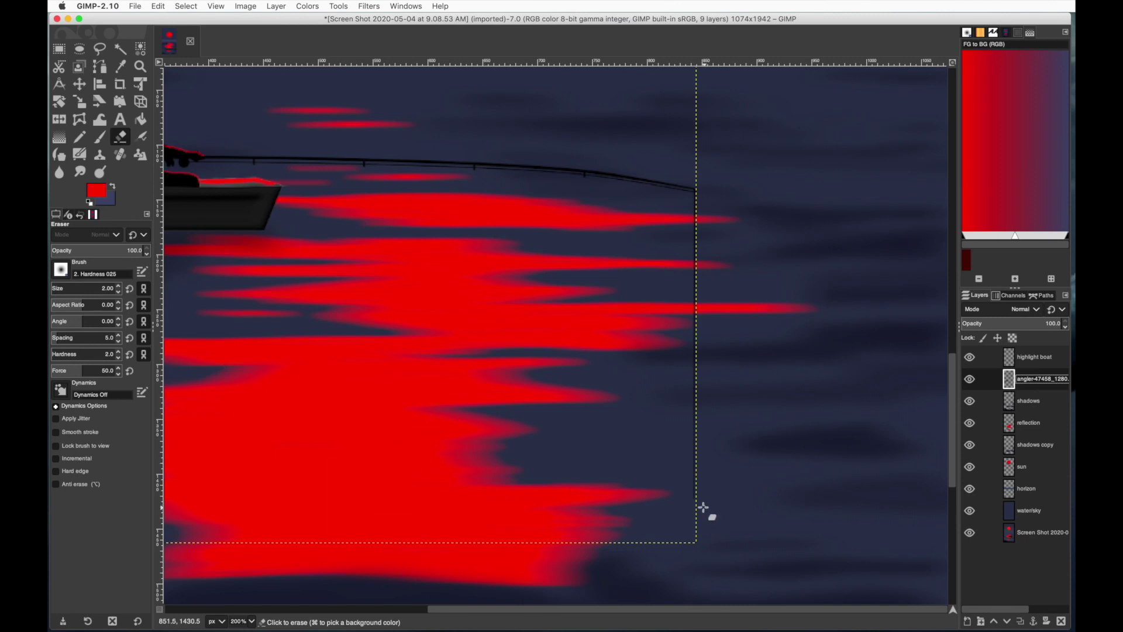
left_click(118, 286)
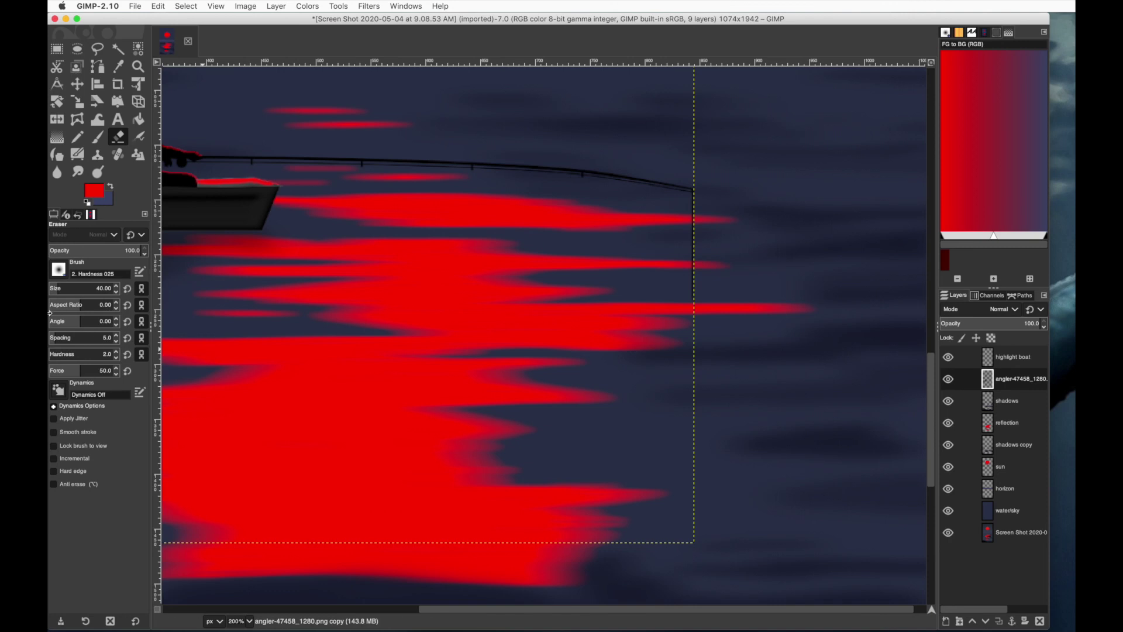
left_click(95, 190)
Step: With a small hard black brush, draw a hook at the fishing line's end, then fit the poster
left_click_drag(174, 125, 107, 140)
left_click(283, 181)
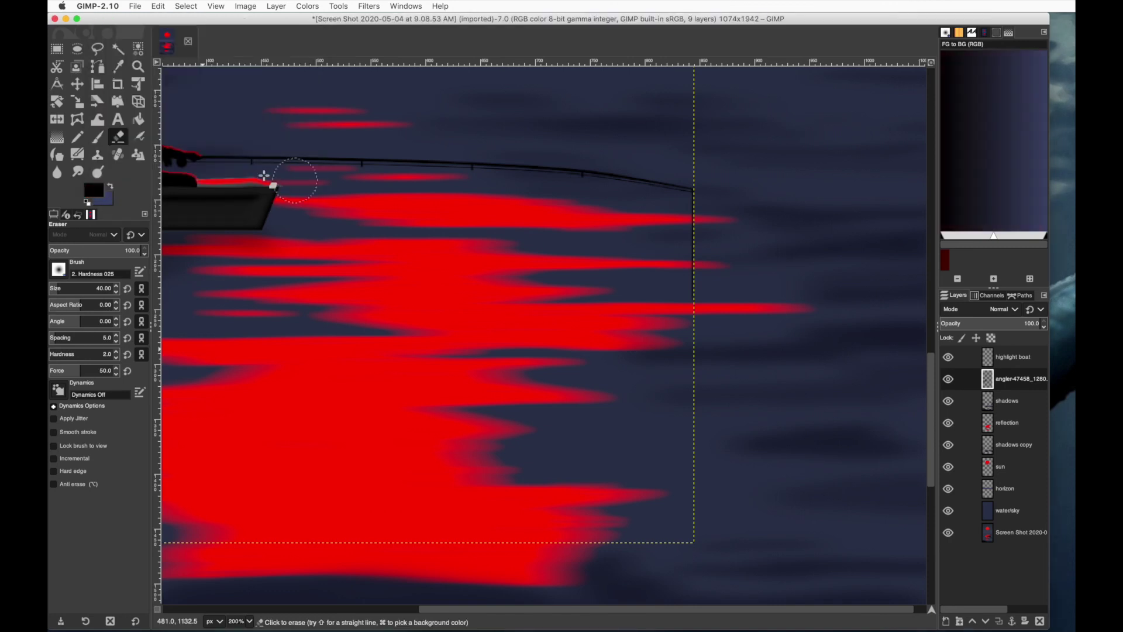
left_click(97, 136)
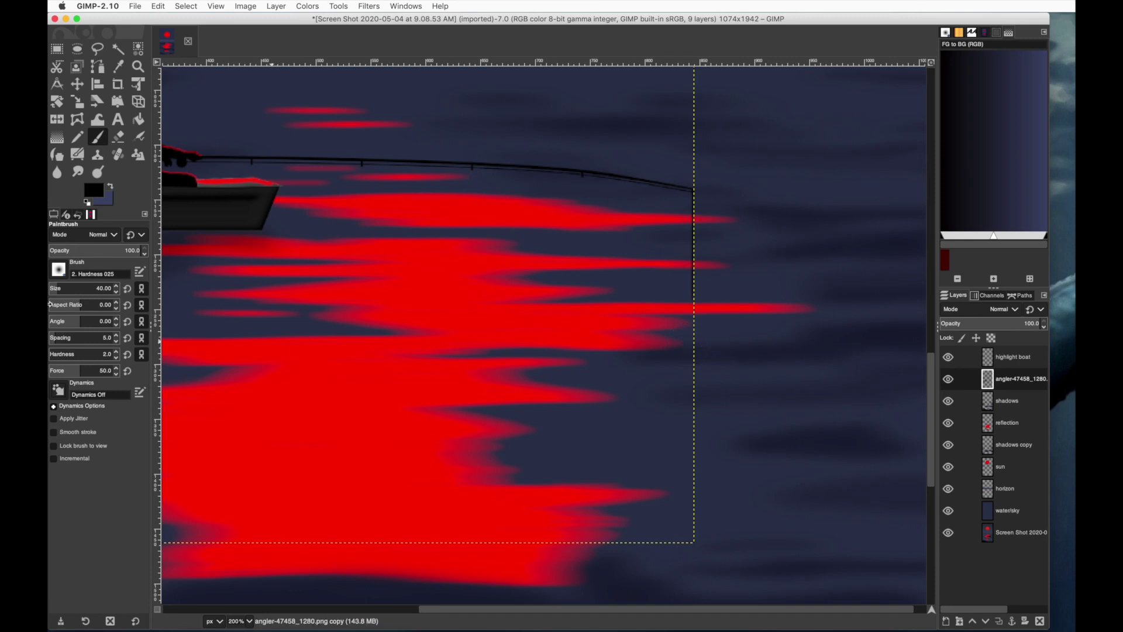
left_click_drag(56, 289, 52, 289)
left_click_drag(50, 355, 125, 358)
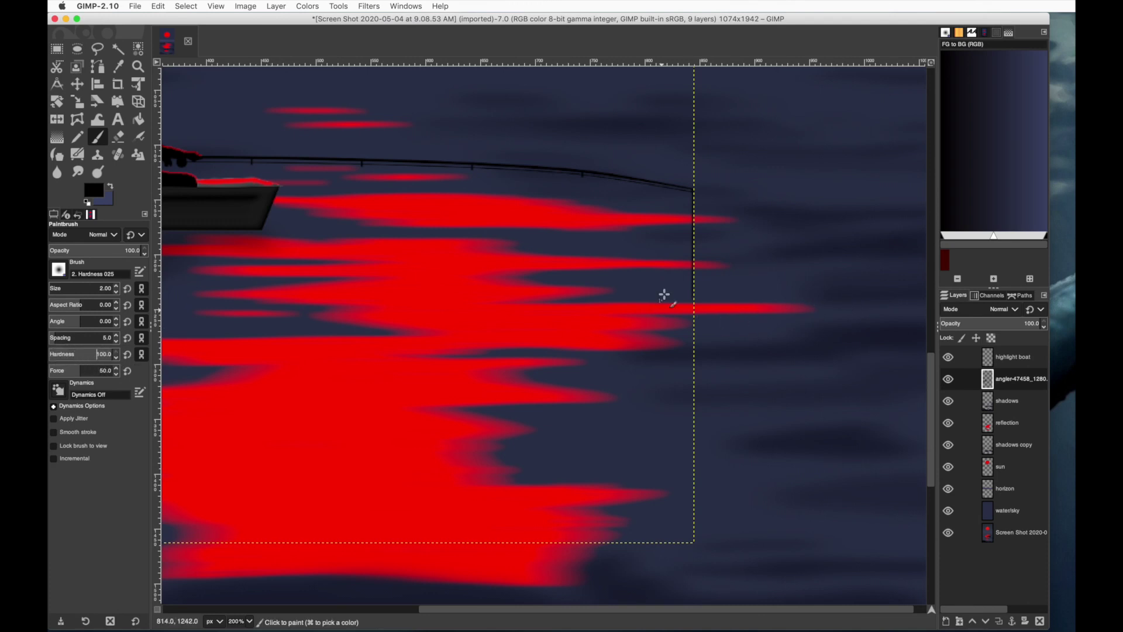
key("Page_Up")
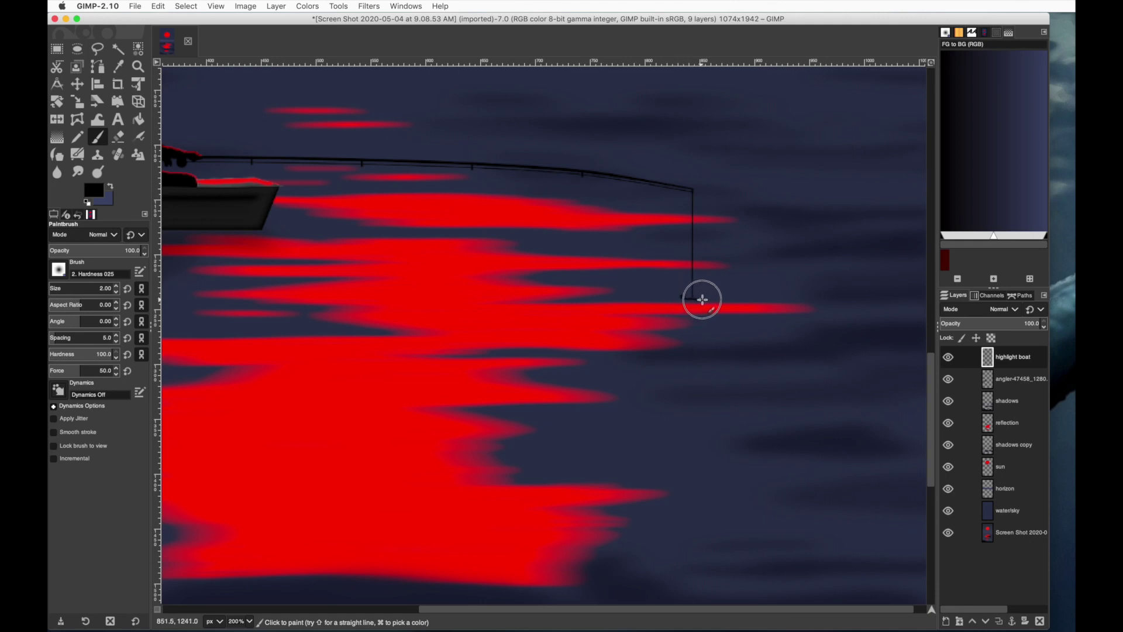
left_click_drag(685, 298, 701, 296)
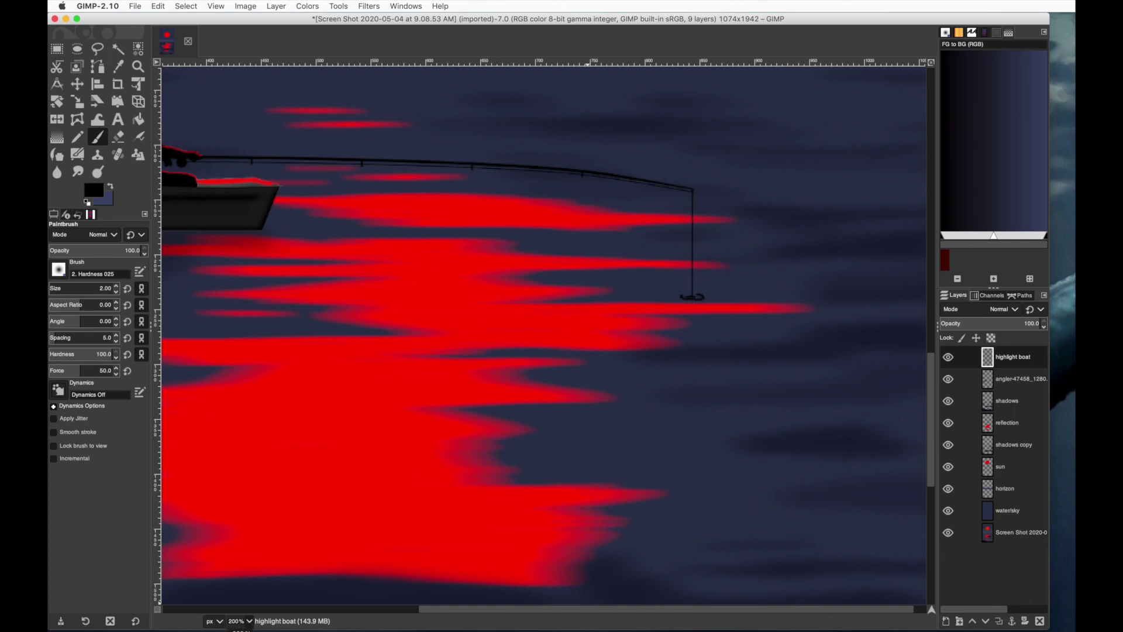
key("super+shift+j")
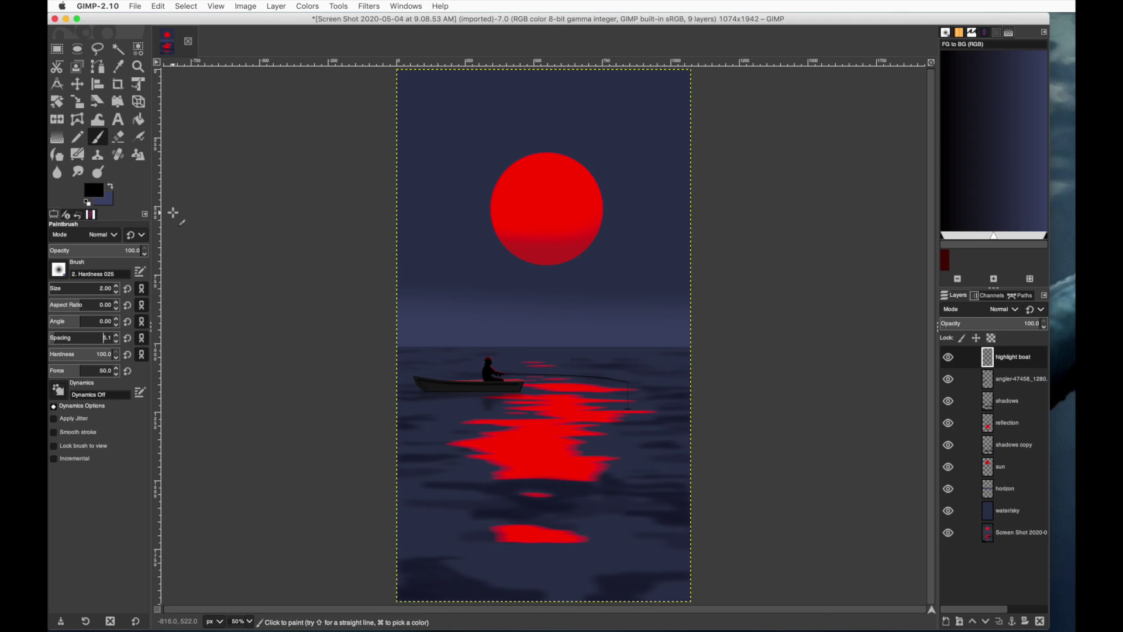
Step: Copy the birds picture and paste it into the sunset poster
left_click(135, 6)
left_click(141, 41)
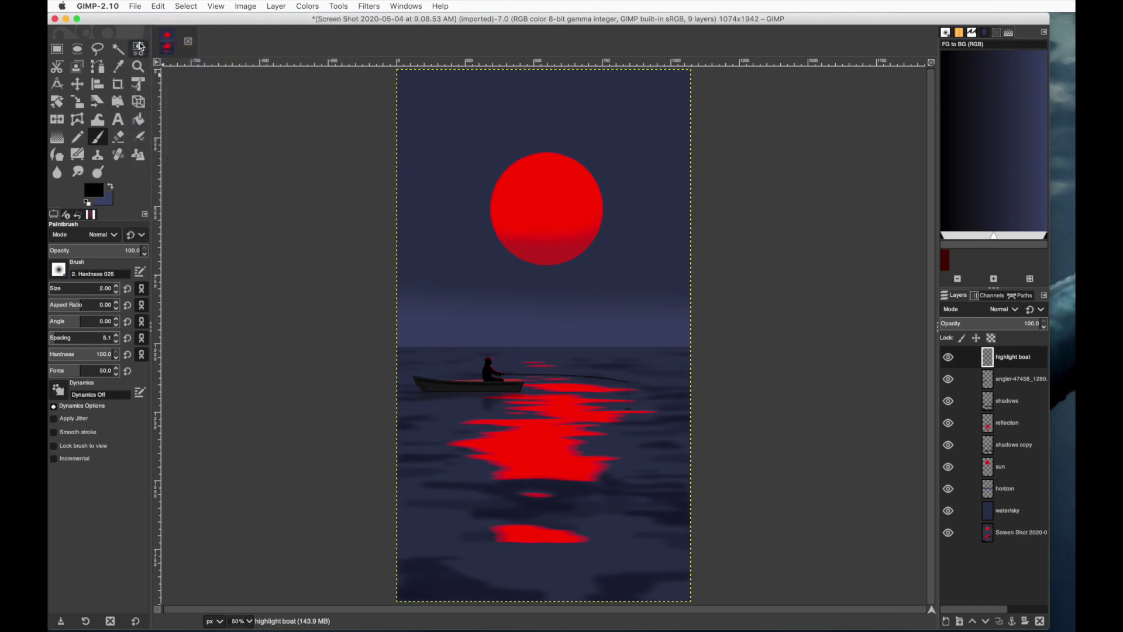
double_click(186, 72)
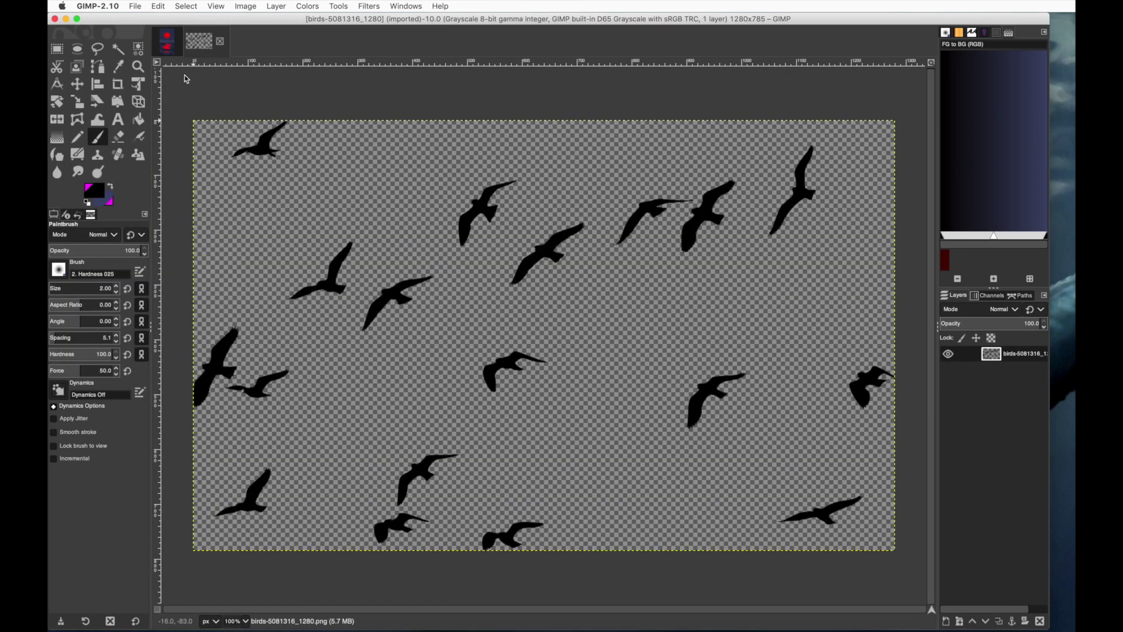
left_click(159, 6)
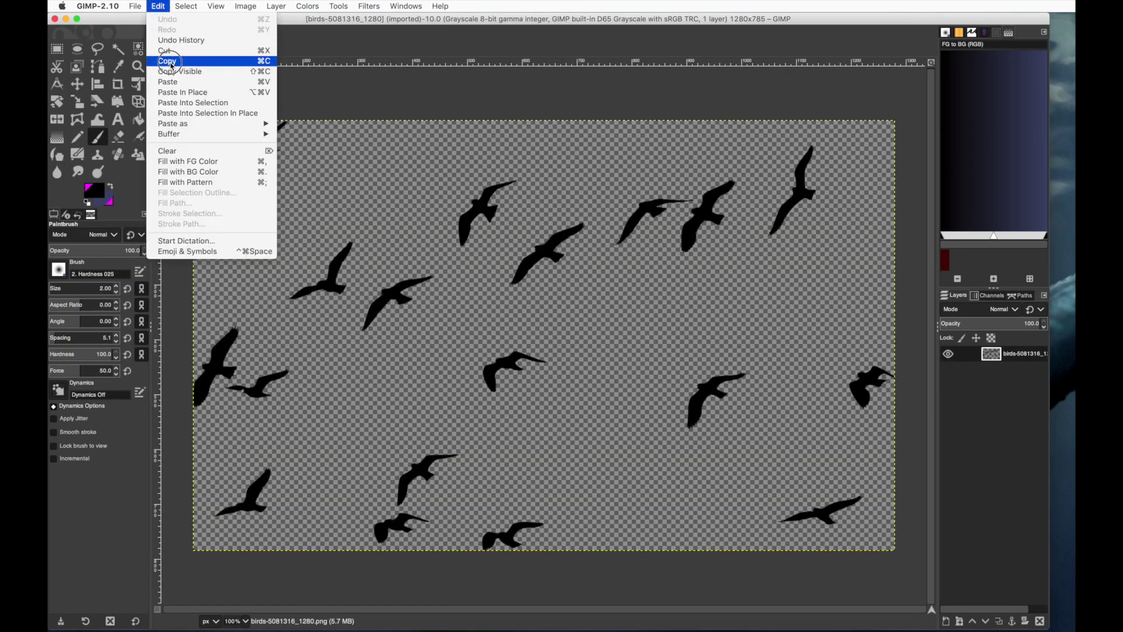
left_click(171, 63)
left_click(220, 42)
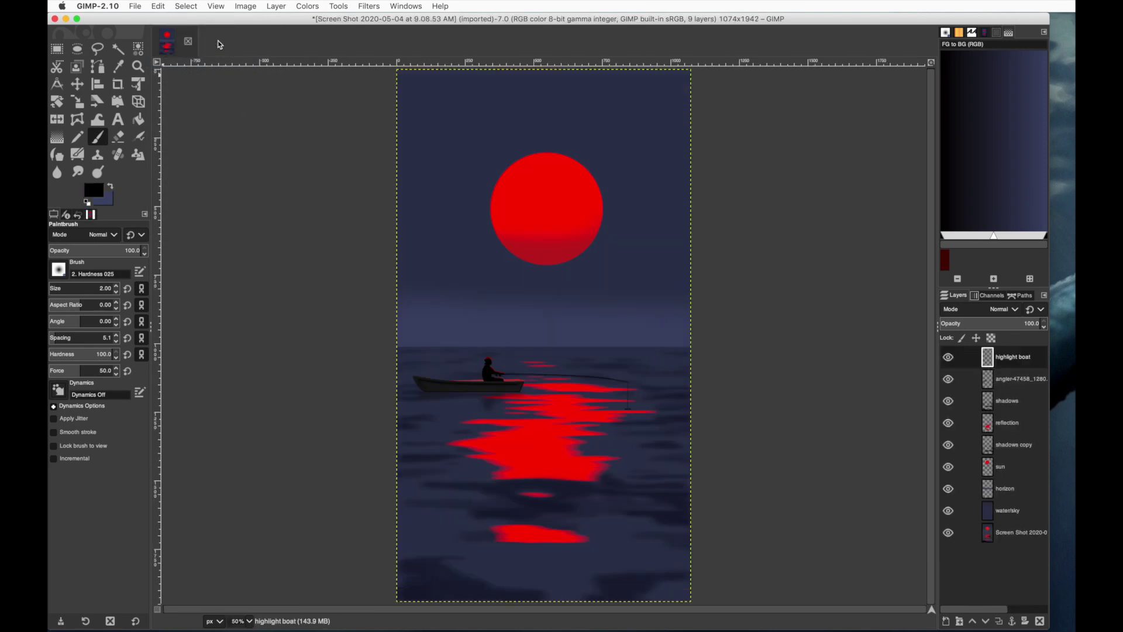
left_click(158, 5)
left_click(170, 82)
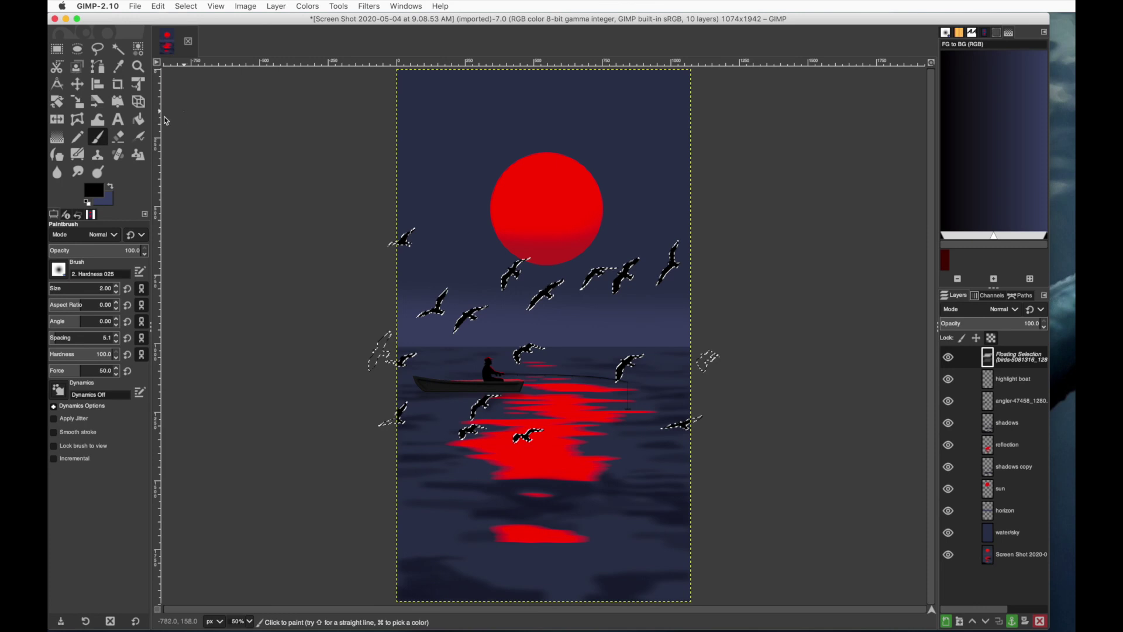
Step: Scale the birds to about 1042×639 and move them up around the sun
left_click(76, 103)
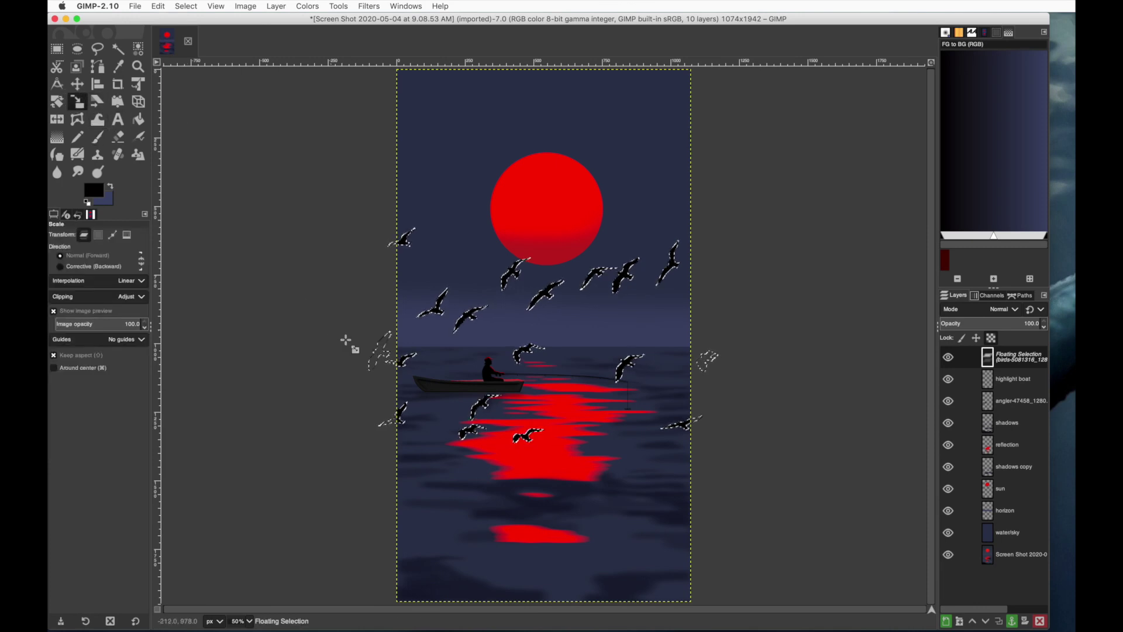
left_click(433, 351)
left_click_drag(493, 329, 509, 319)
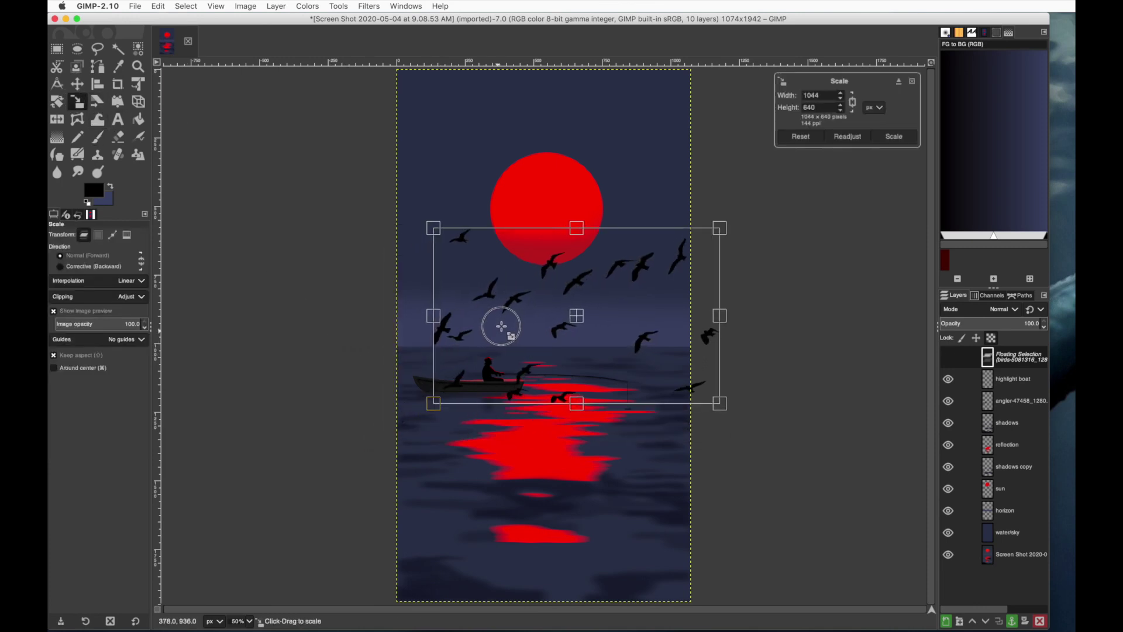
left_click_drag(594, 282, 674, 161)
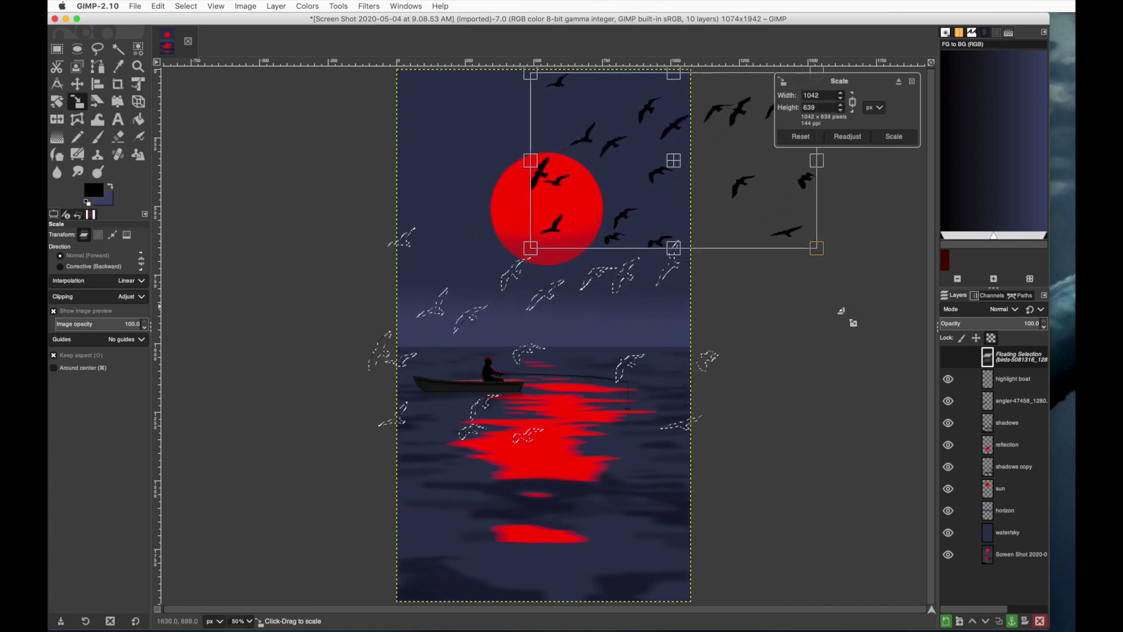
key("Return")
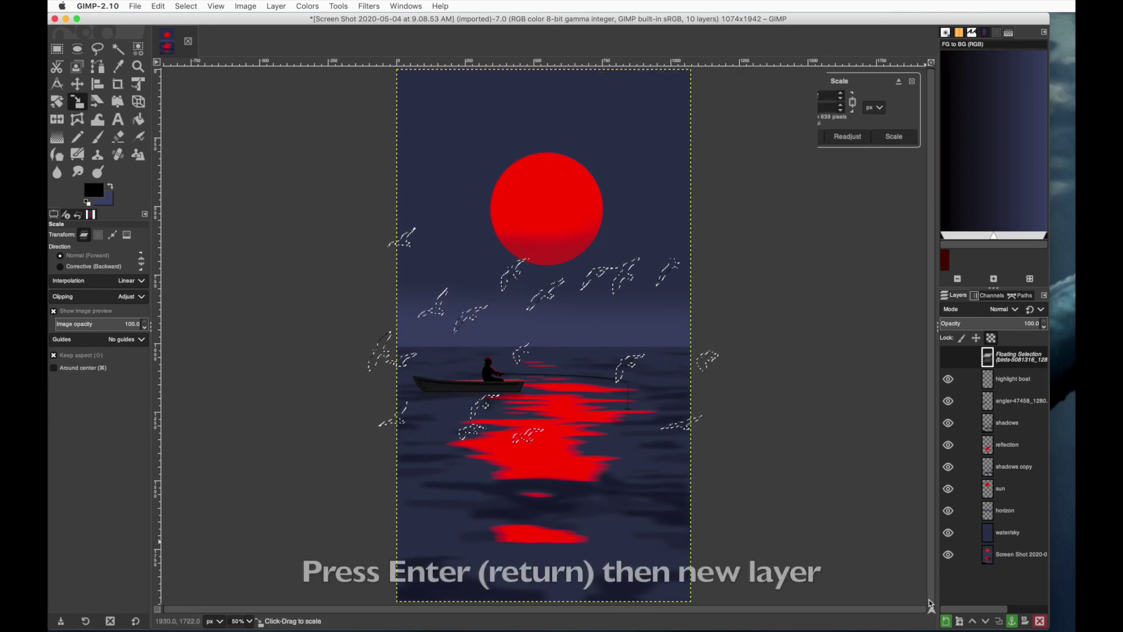
Step: Turn the floating birds into their own layer and set the foreground colour to pure red
left_click(946, 622)
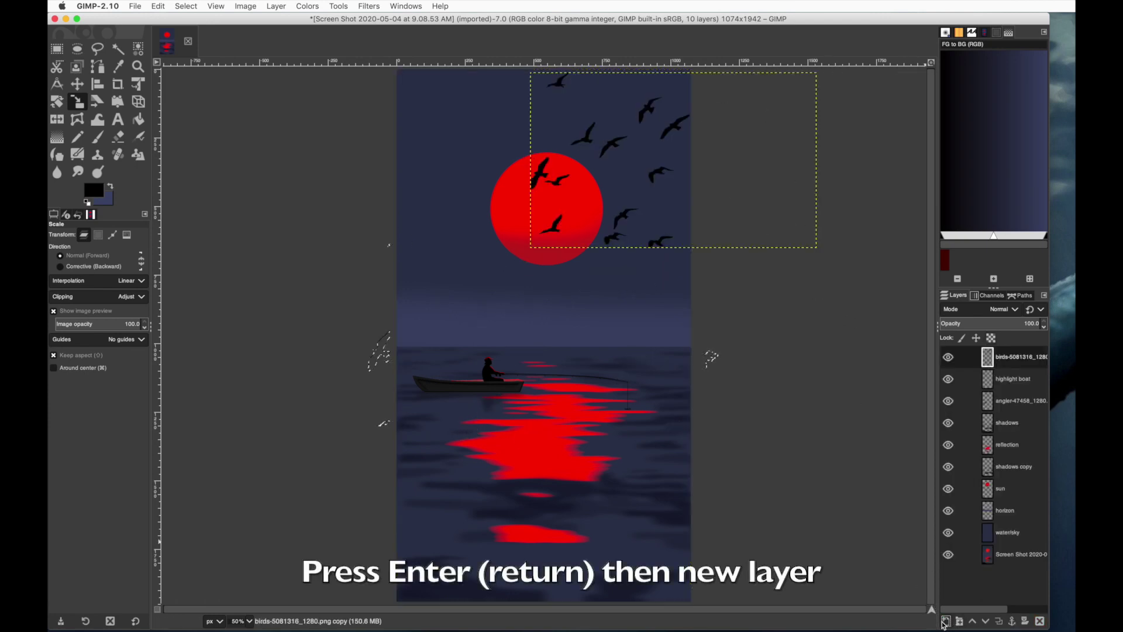
left_click(1018, 555)
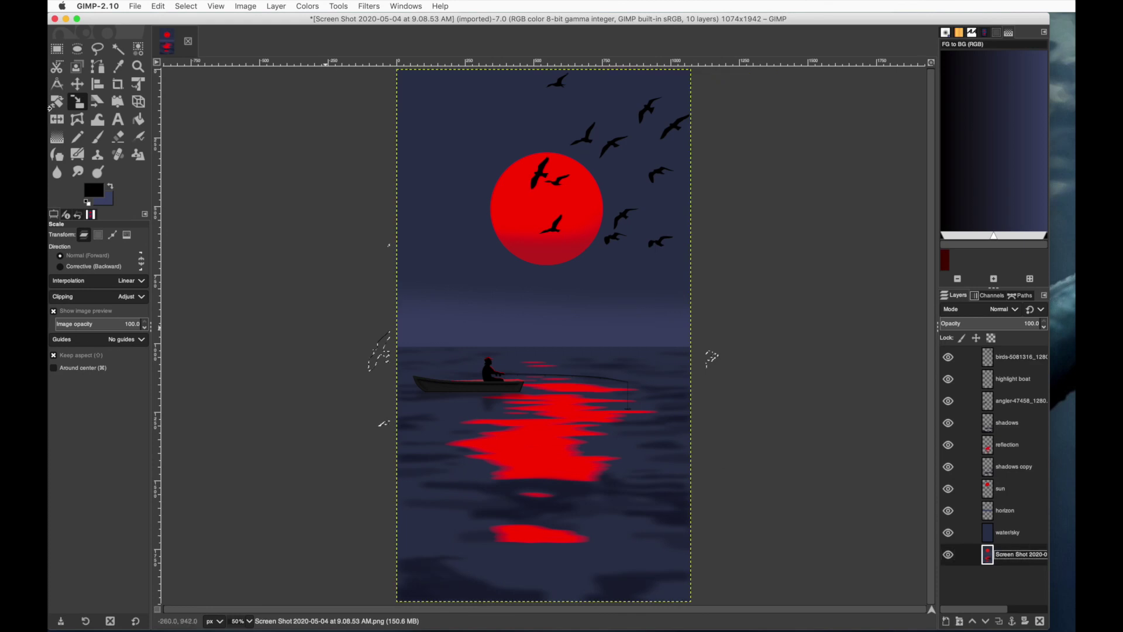
left_click(101, 192)
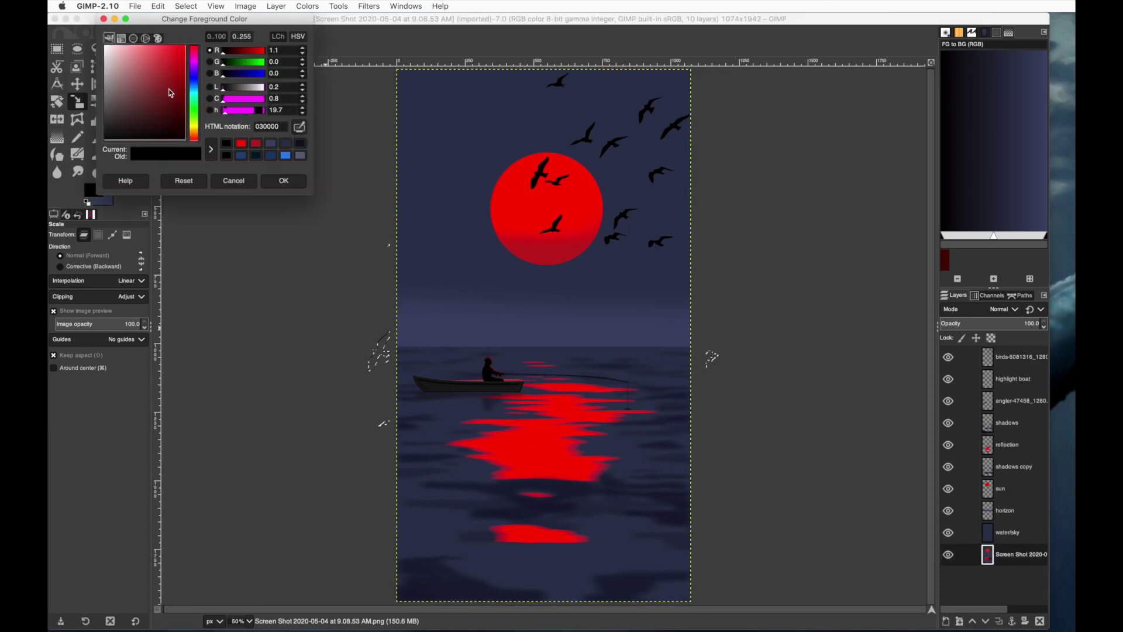
left_click(257, 144)
left_click(283, 182)
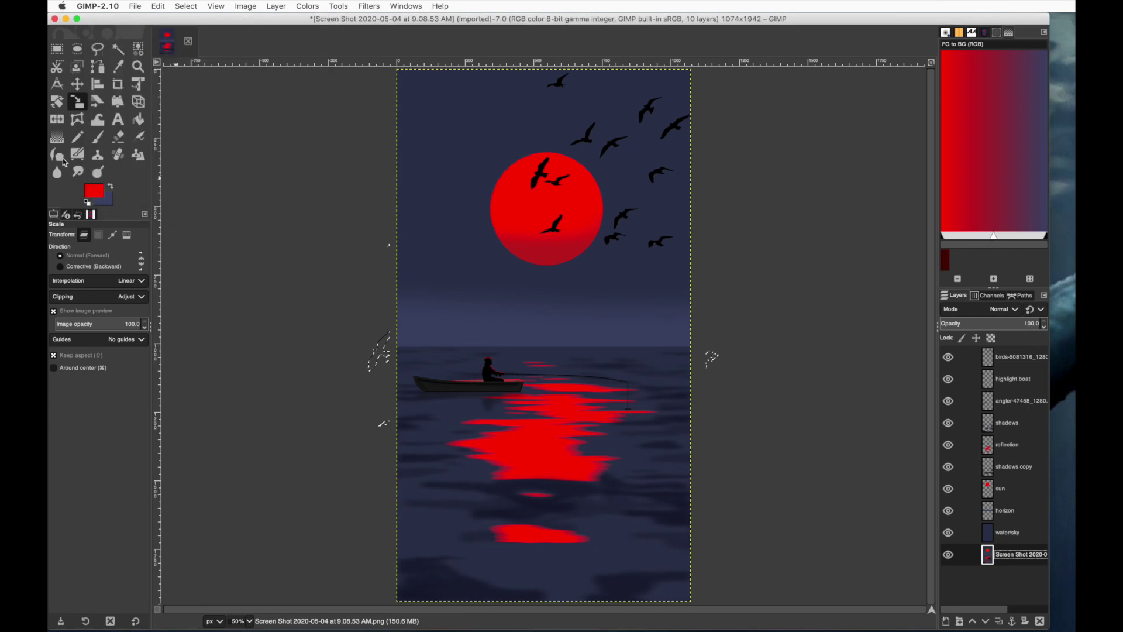
Step: Add the text 'mrs oakes' near the bottom of the poster
left_click(117, 119)
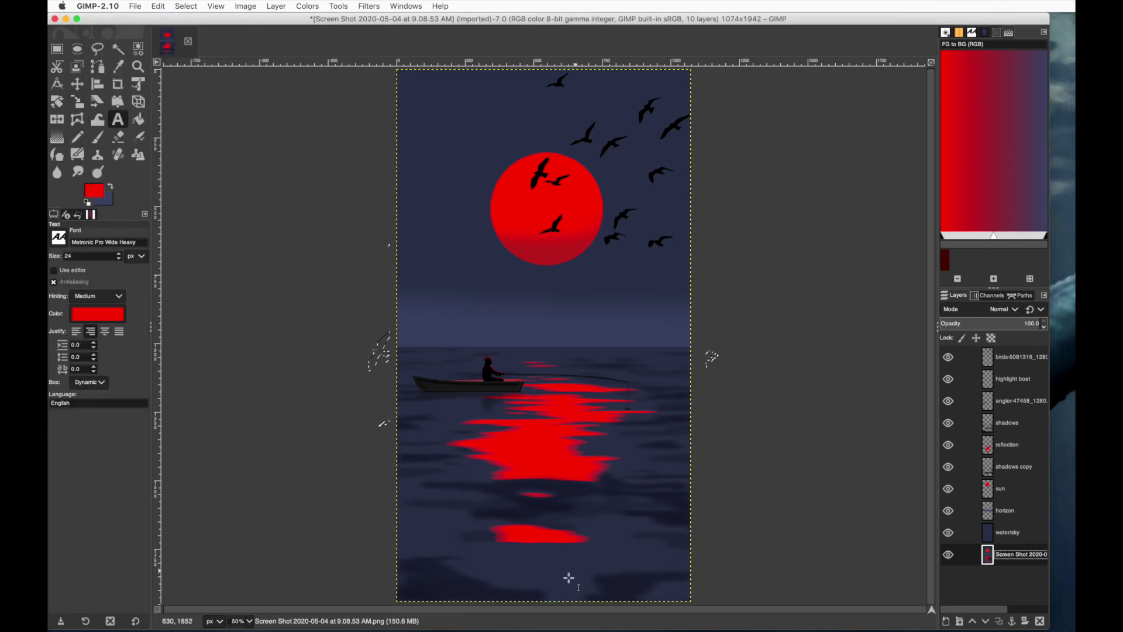
left_click(521, 572)
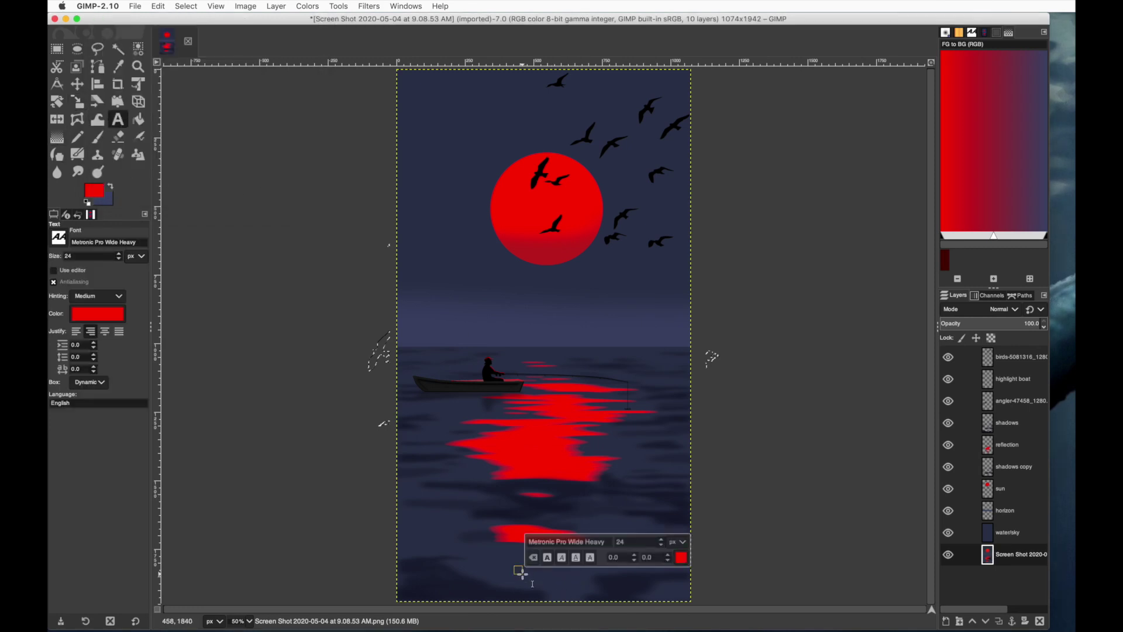
type("mrs")
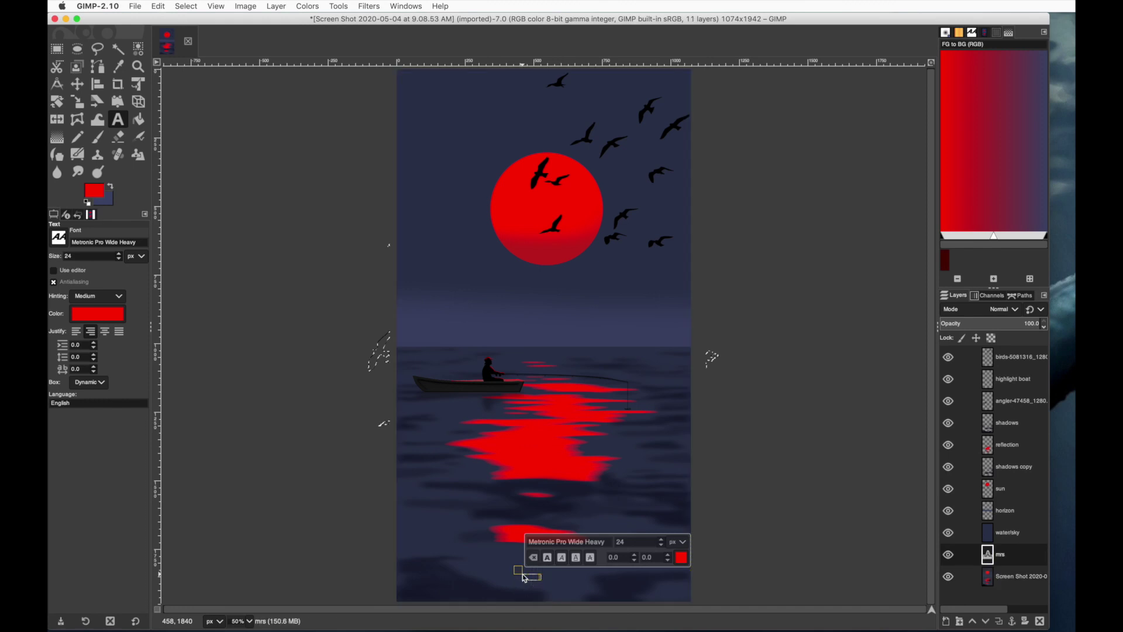
type(" oakes")
Step: Raise the name text layer and scale it to 316×92 in the bottom-right corner
left_click_drag(1008, 556, 1016, 355)
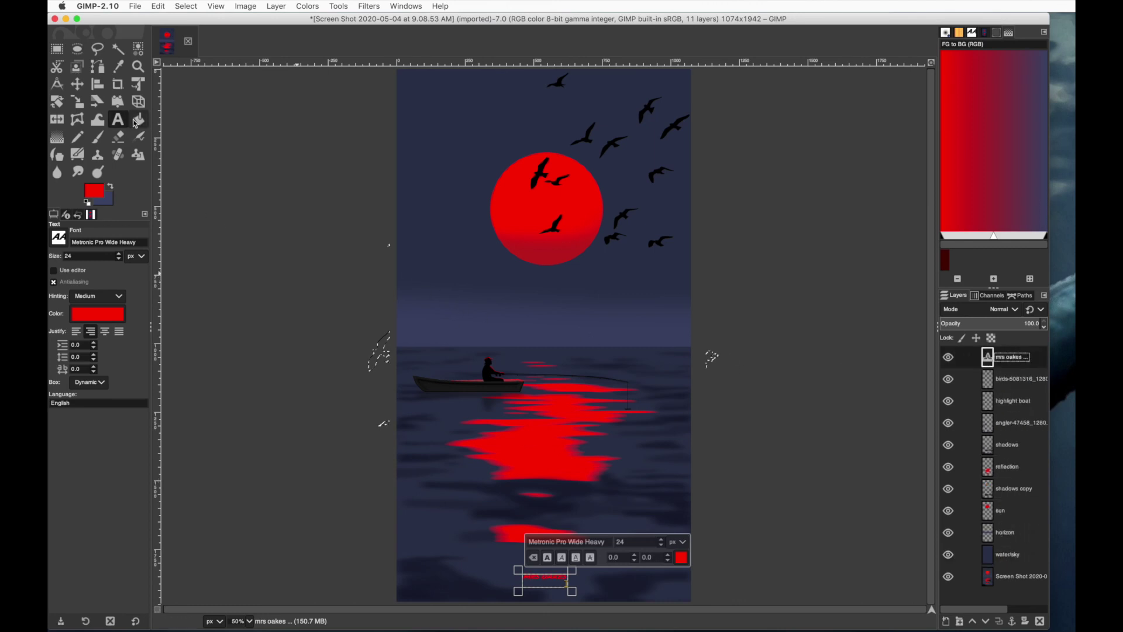
left_click(77, 101)
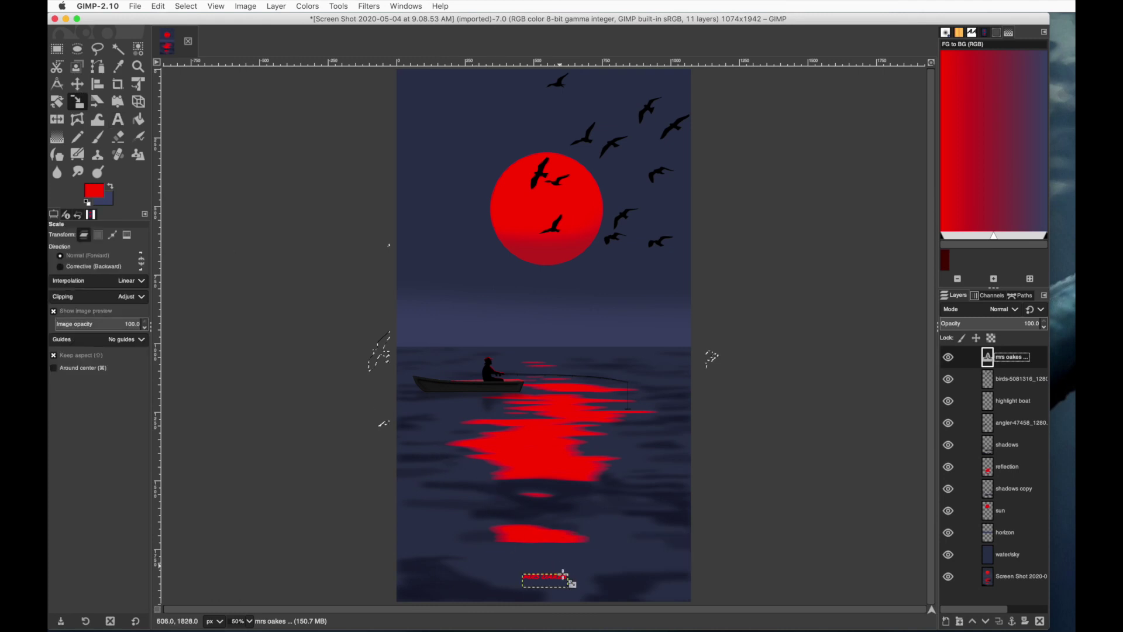
left_click_drag(559, 579, 637, 590)
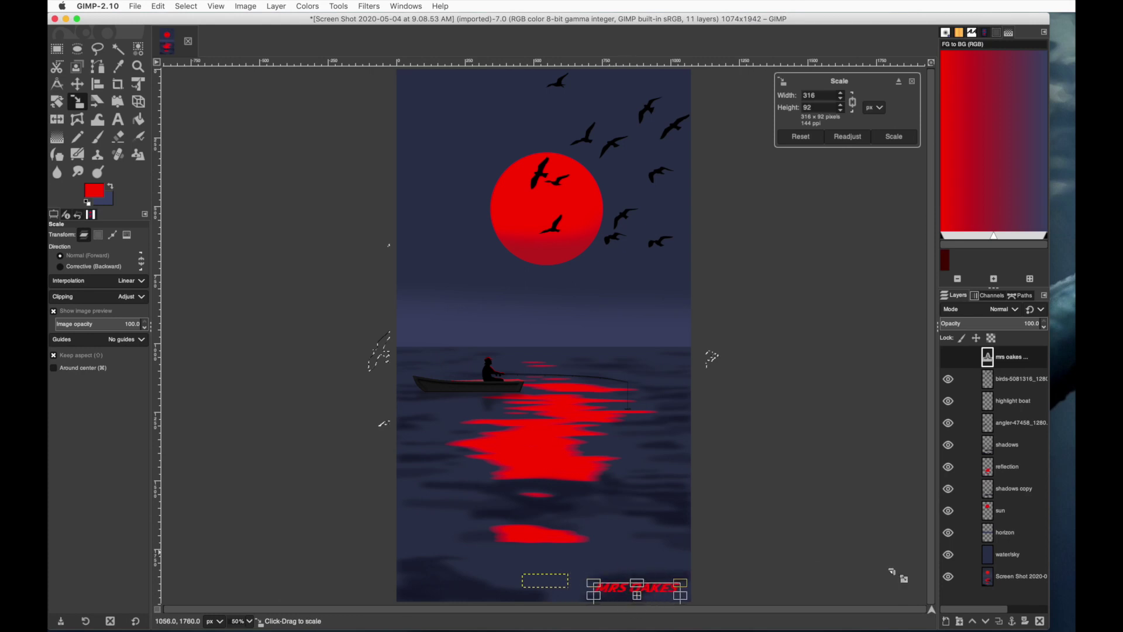
left_click(1015, 578)
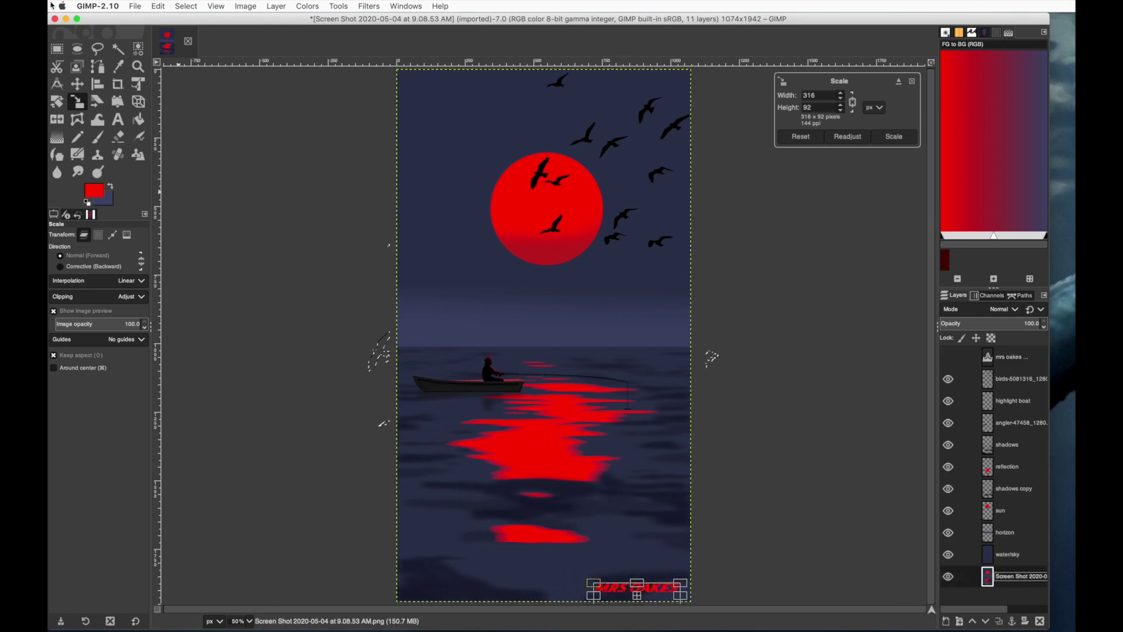
left_click(57, 52)
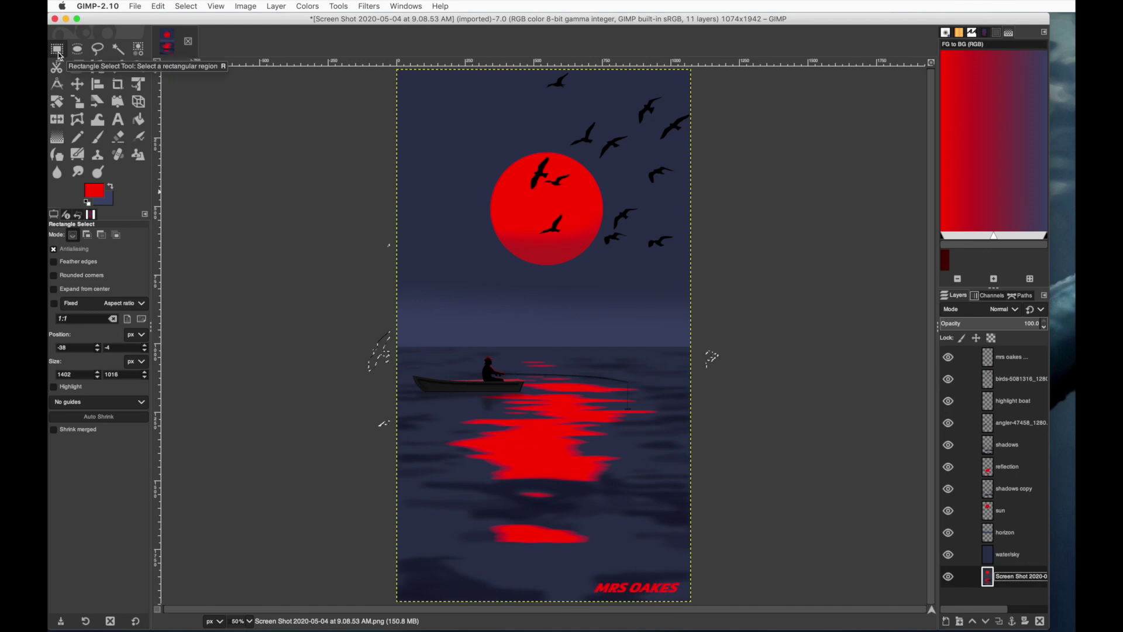
Step: Save the poster as sunrise.xcf in the SunrisePainting folder
left_click(134, 6)
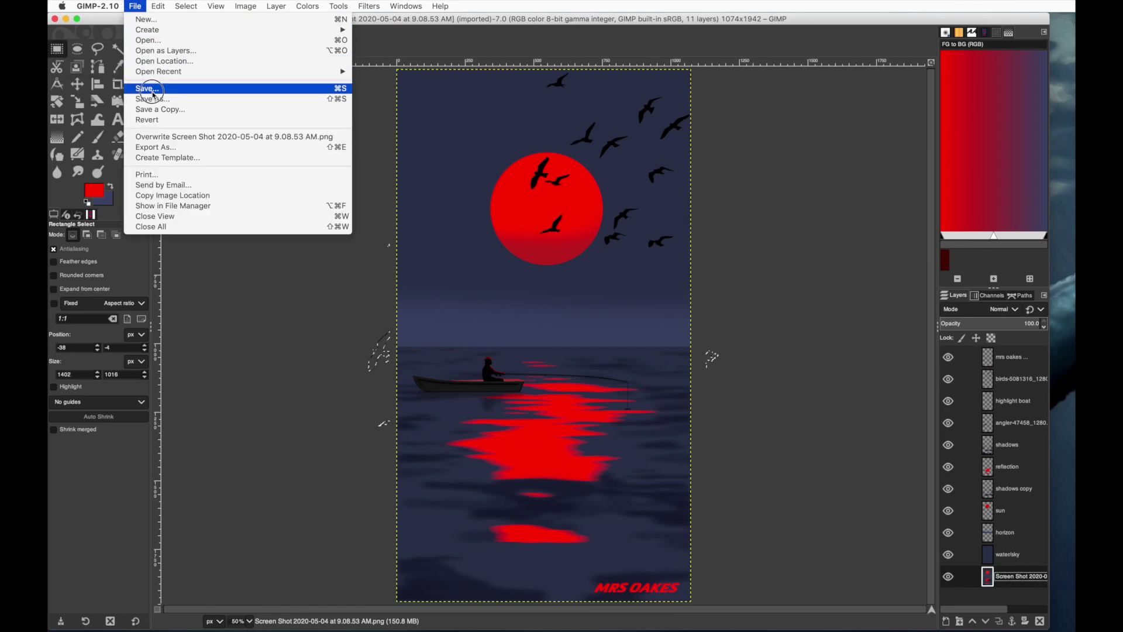
left_click(140, 89)
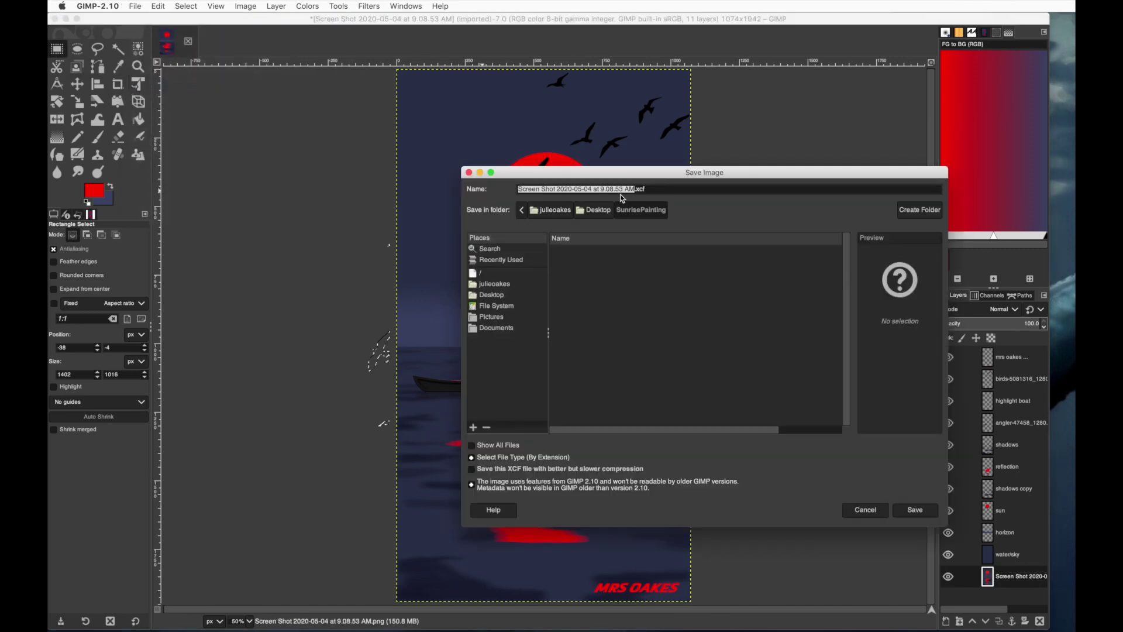
type("sunrise")
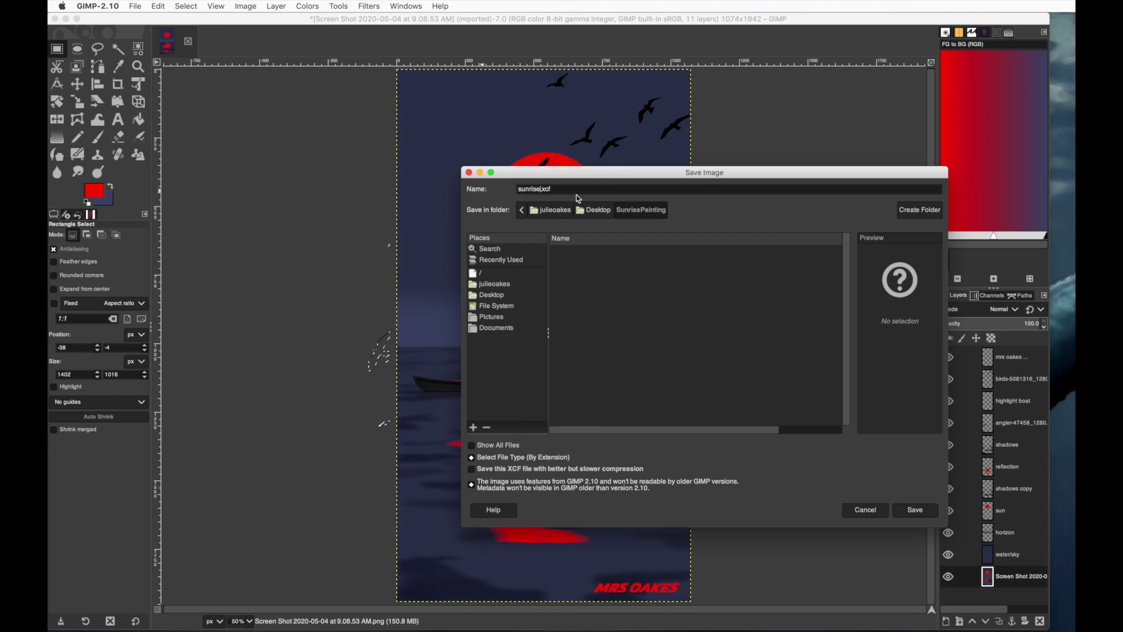
left_click(914, 510)
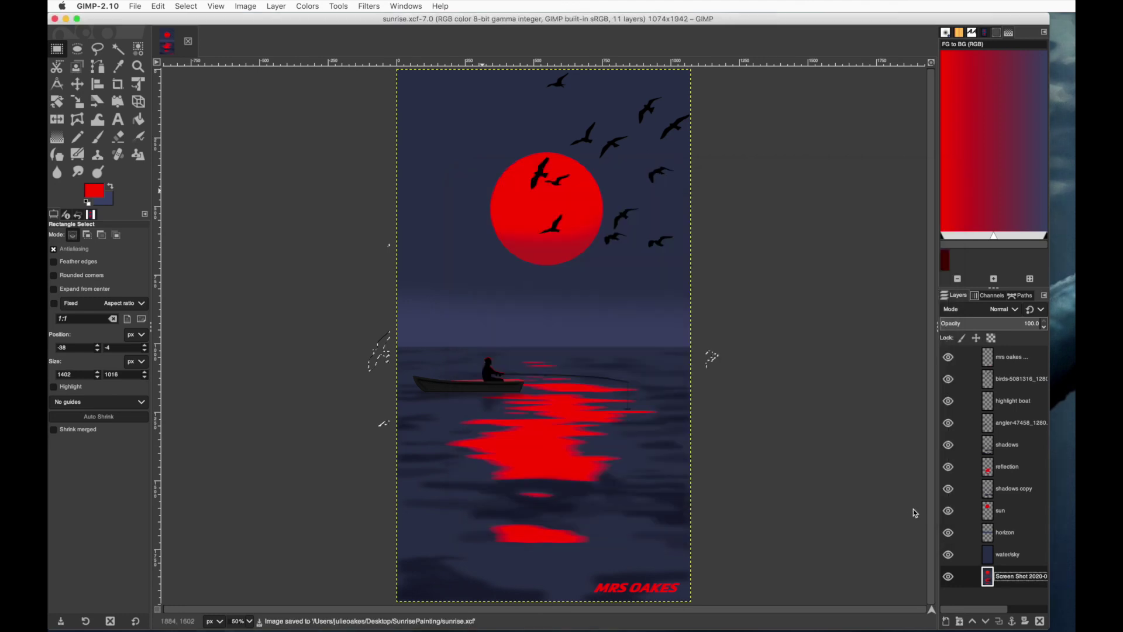
Step: Export the poster as sunrise.png with compression level 9
left_click(134, 6)
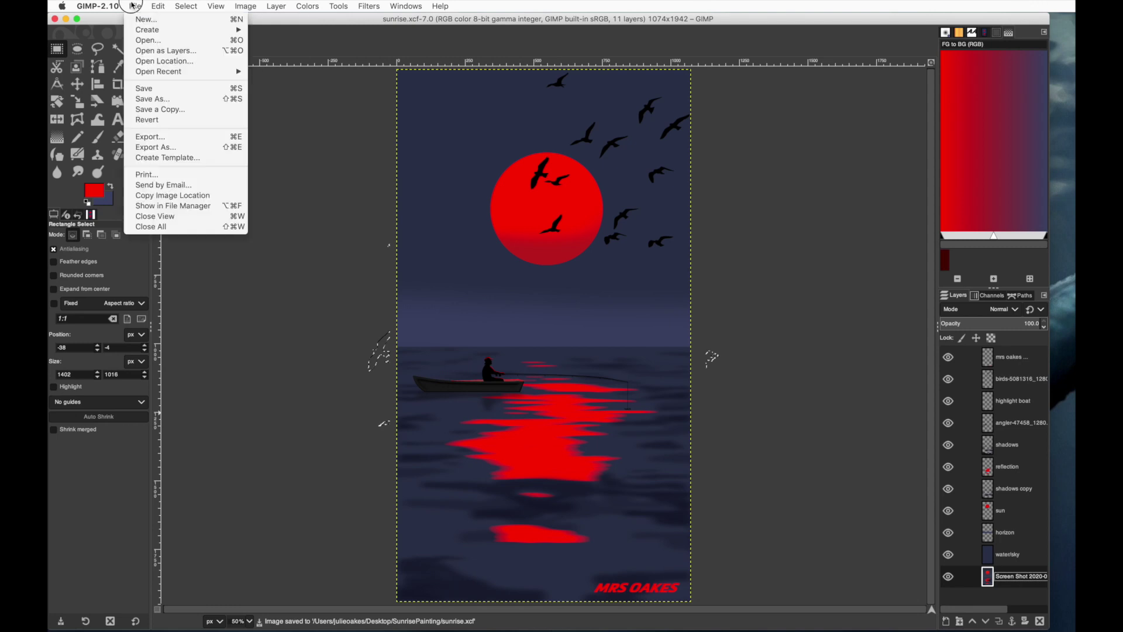
left_click(151, 138)
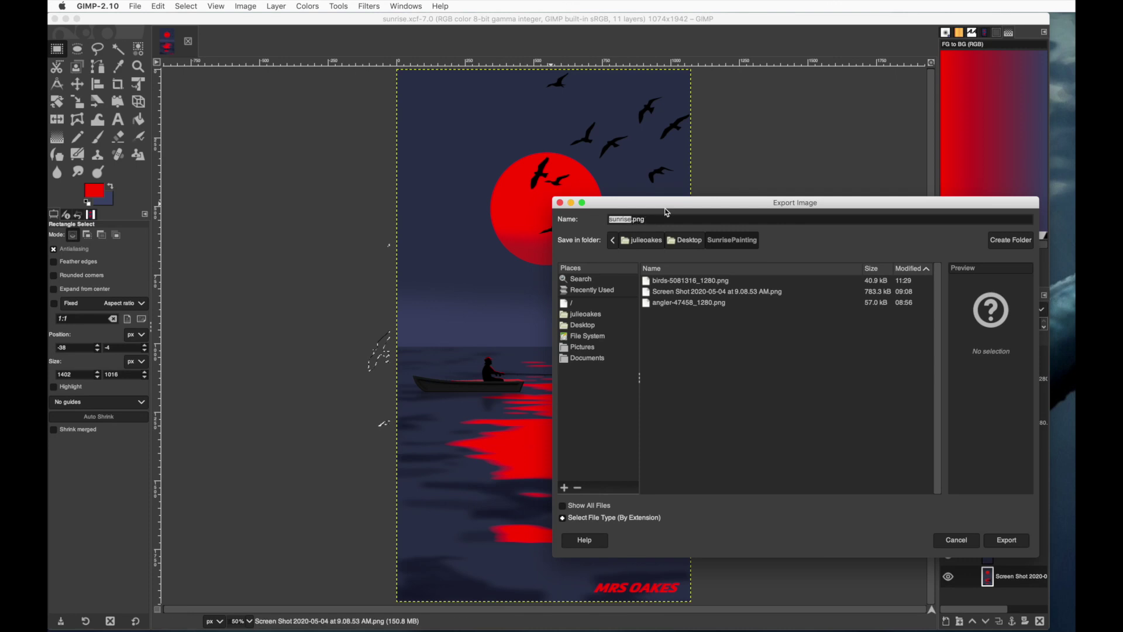
left_click_drag(667, 211, 615, 206)
left_click(954, 536)
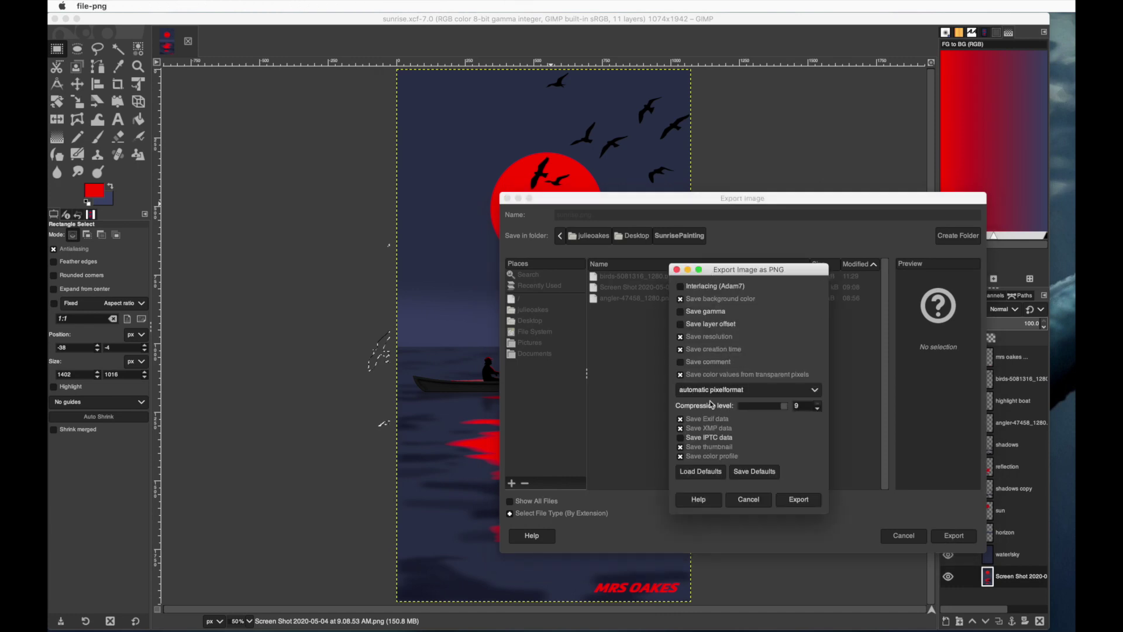
left_click(806, 502)
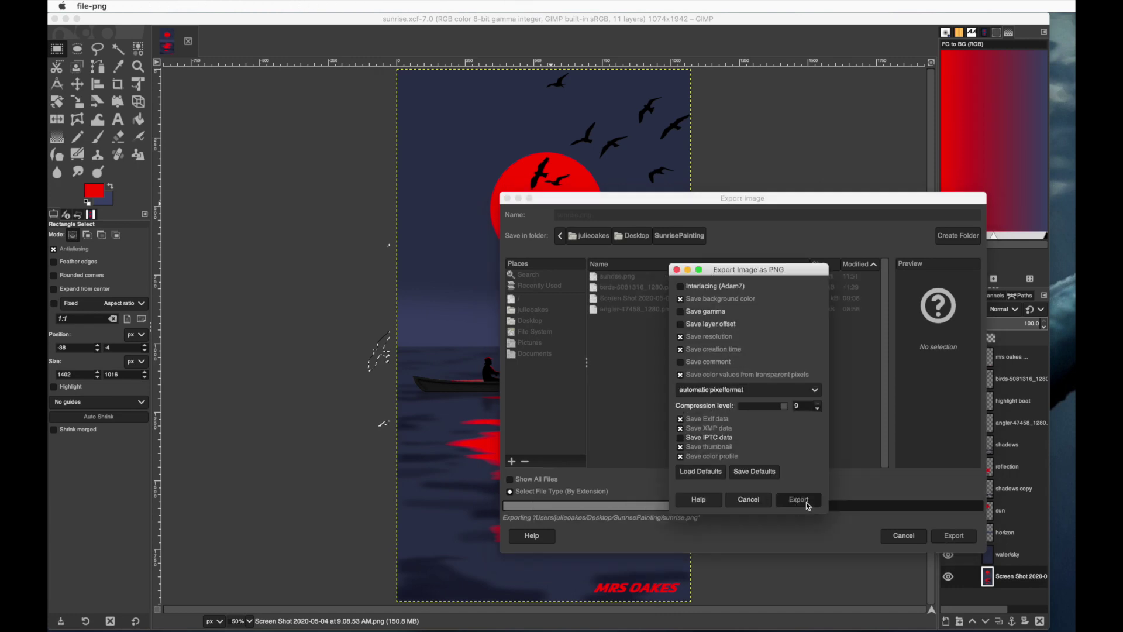